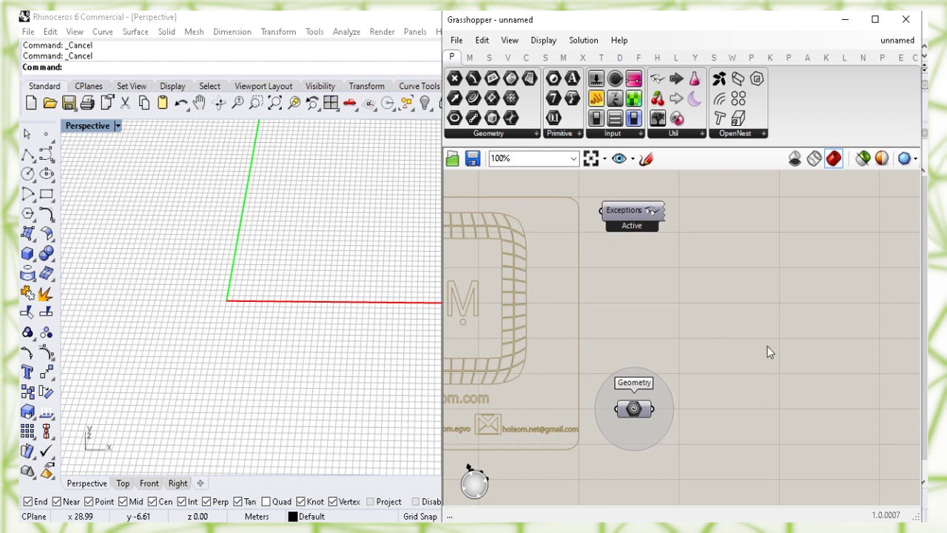
Add a Construct Point component to an empty area of the Grasshopper canvas
{"action": "right_click_drag", "start_coordinate": [767, 352], "coordinate": [628, 338]}
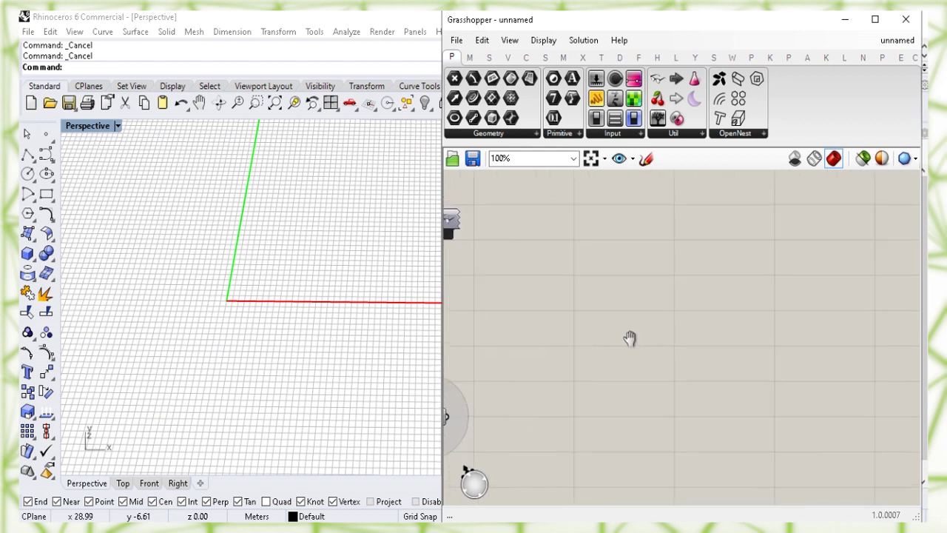
{"action": "scroll", "coordinate": [716, 325], "scroll_direction": "up", "scroll_amount": 2}
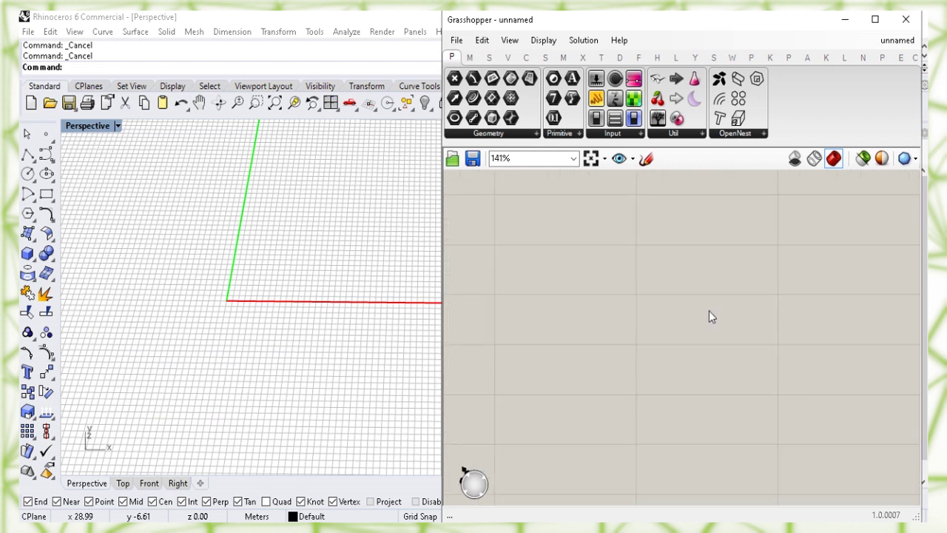
{"action": "double_click", "coordinate": [708, 311]}
{"action": "type", "text": "construct"}
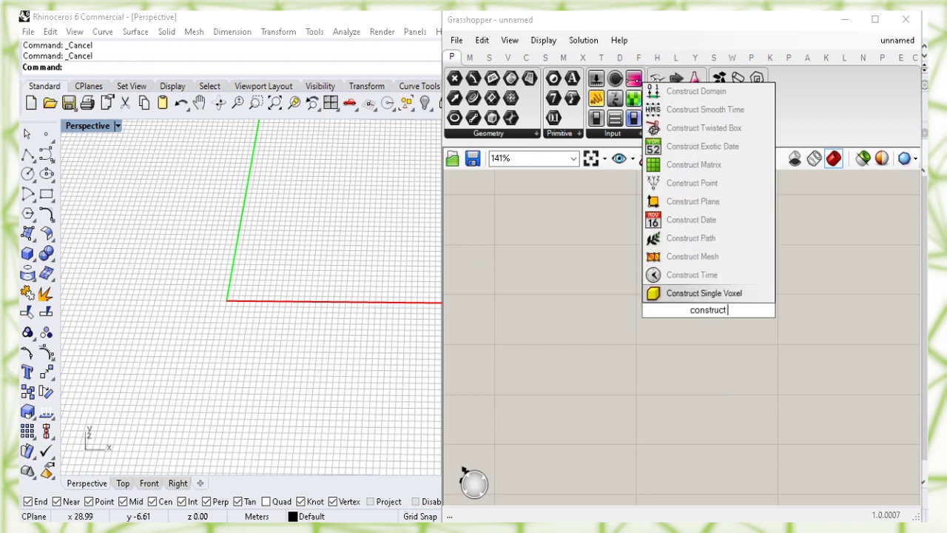
{"action": "type", "text": " po"}
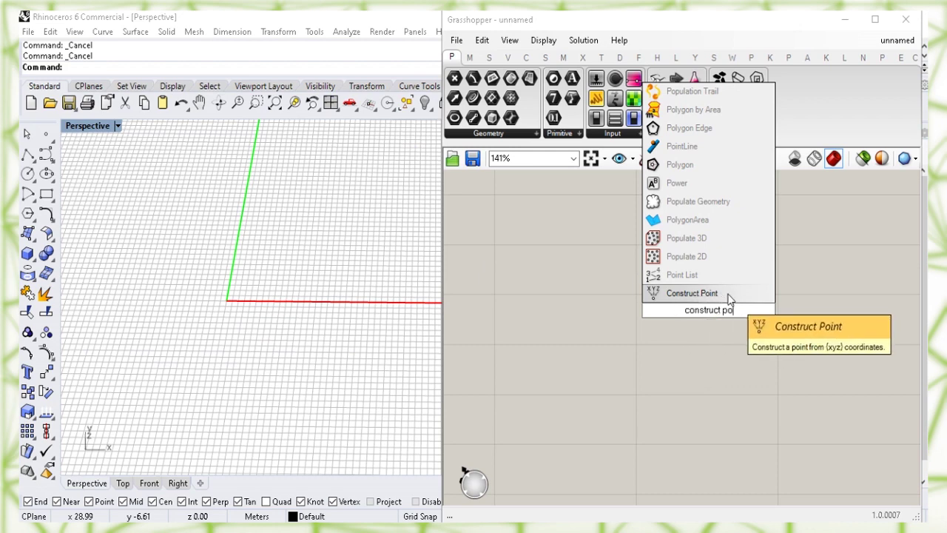
{"action": "key", "text": "Return"}
{"action": "left_click_drag", "start_coordinate": [724, 328], "coordinate": [719, 334]}
{"action": "left_click", "coordinate": [660, 392]}
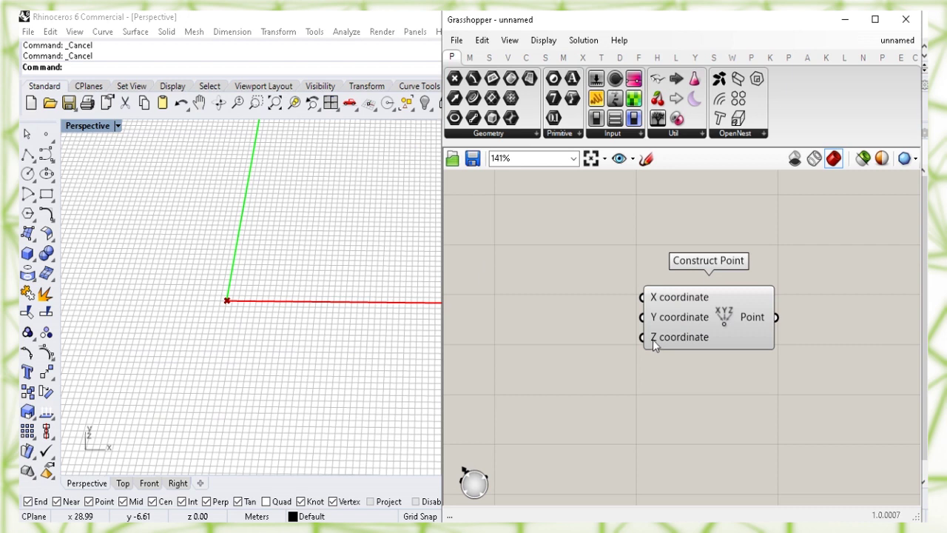
Add a panel with the value 4.50 and connect it to Construct Point's Z coordinate input
{"action": "mouse_move", "coordinate": [652, 339]}
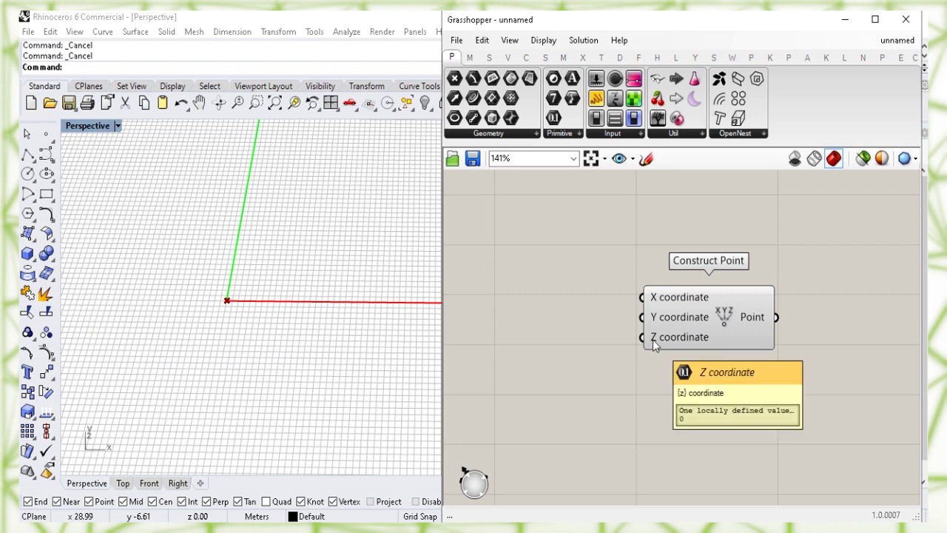
{"action": "double_click", "coordinate": [541, 373]}
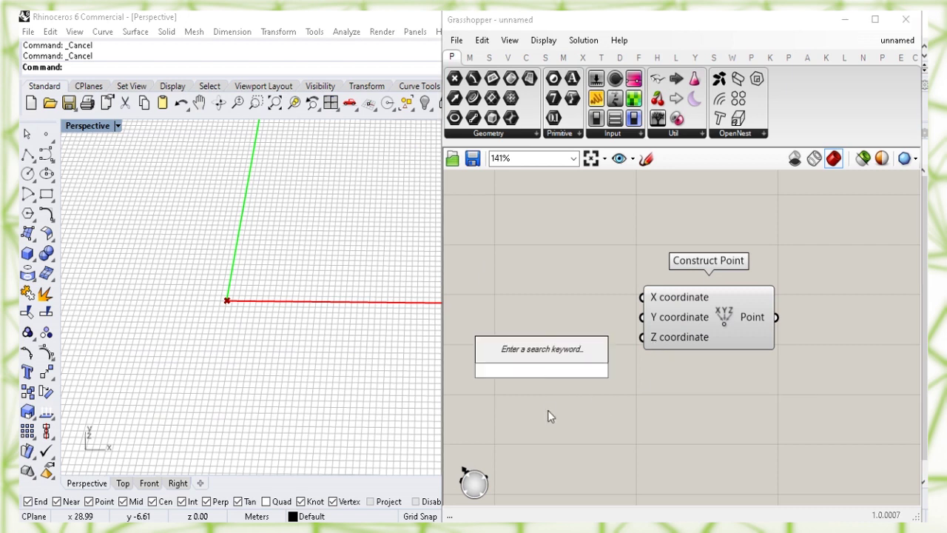
{"action": "type", "text": "\"4"}
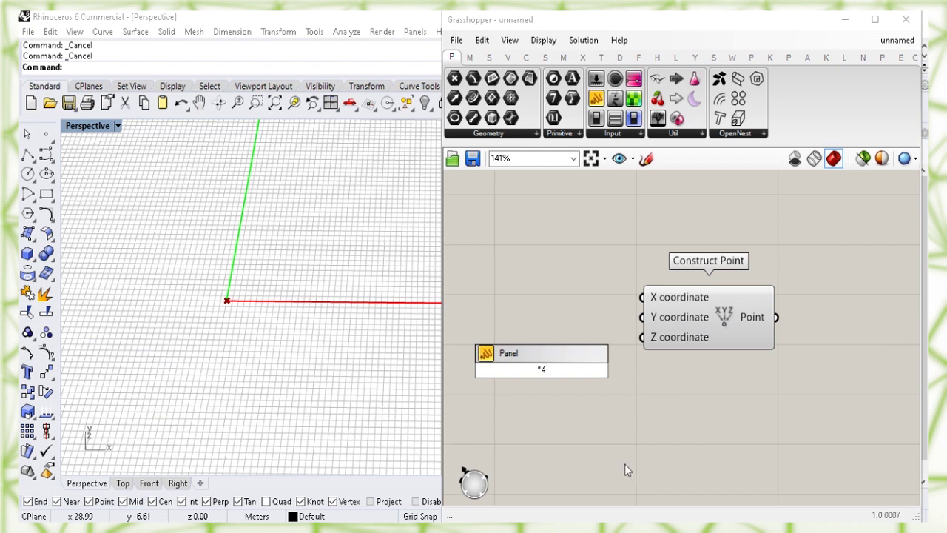
{"action": "type", "text": ".50"}
{"action": "left_click", "coordinate": [545, 392]}
{"action": "left_click_drag", "start_coordinate": [548, 370], "coordinate": [641, 337]}
{"action": "left_click", "coordinate": [605, 401]}
{"action": "left_click", "coordinate": [697, 330]}
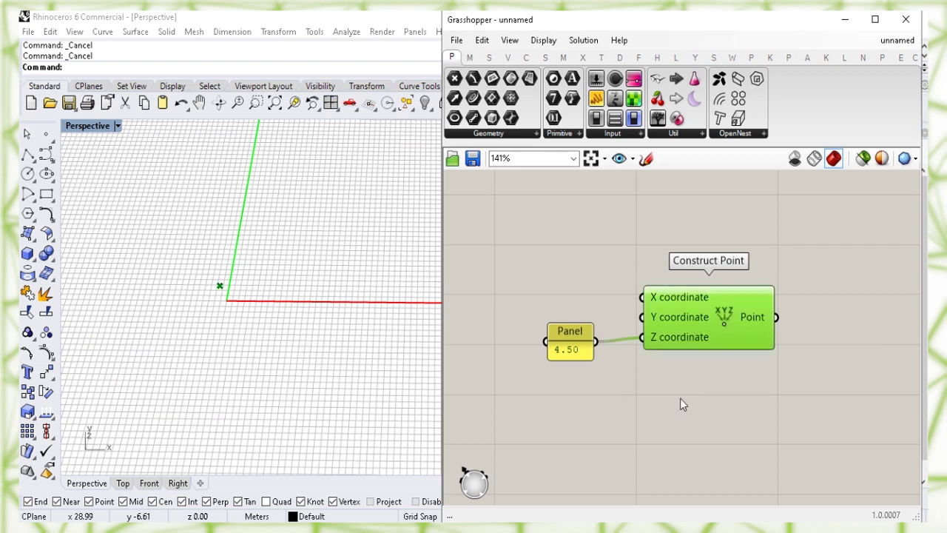
{"action": "left_click_drag", "start_coordinate": [571, 344], "coordinate": [603, 340]}
{"action": "left_click", "coordinate": [703, 403]}
Add a Plane Surface component after the Construct Point component
{"action": "right_click_drag", "start_coordinate": [793, 387], "coordinate": [699, 366]}
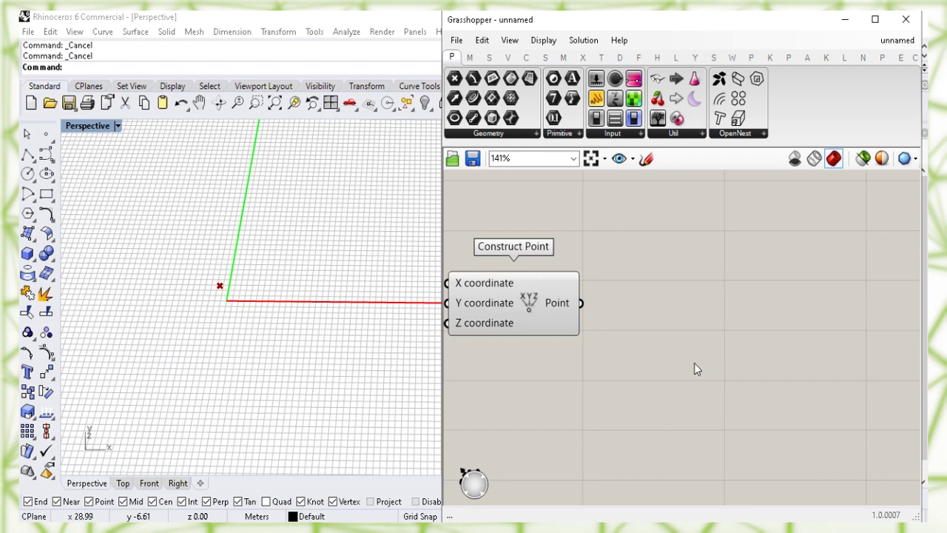
{"action": "double_click", "coordinate": [724, 324]}
{"action": "type", "text": "plane s"}
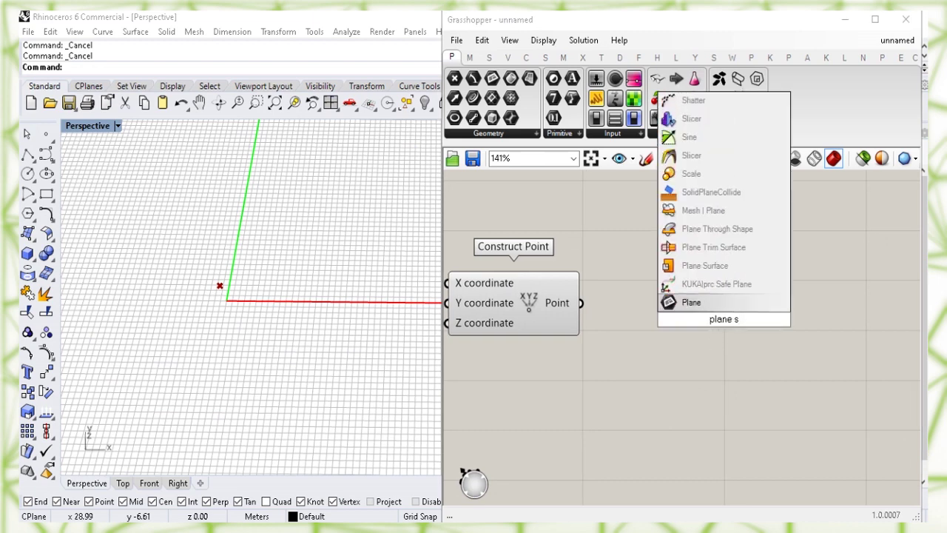
{"action": "type", "text": "ur"}
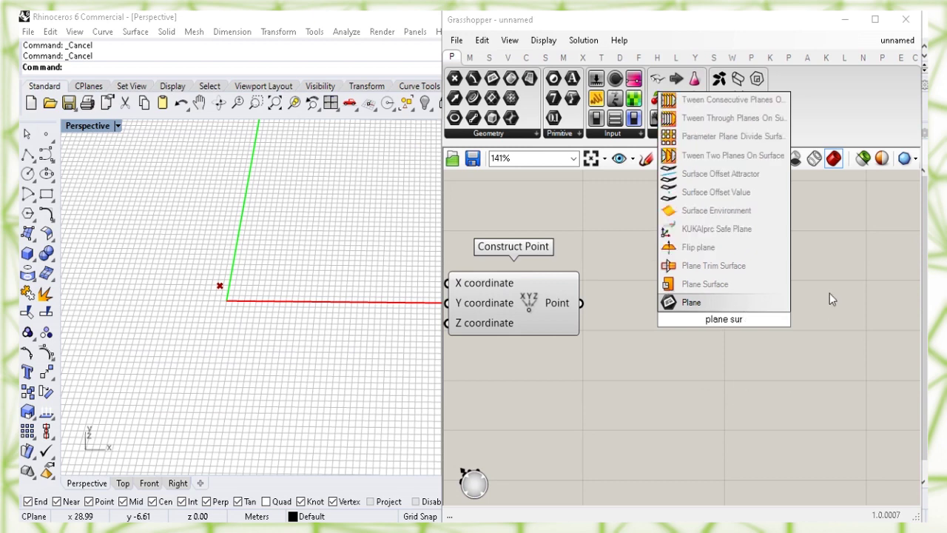
{"action": "left_click", "coordinate": [747, 290]}
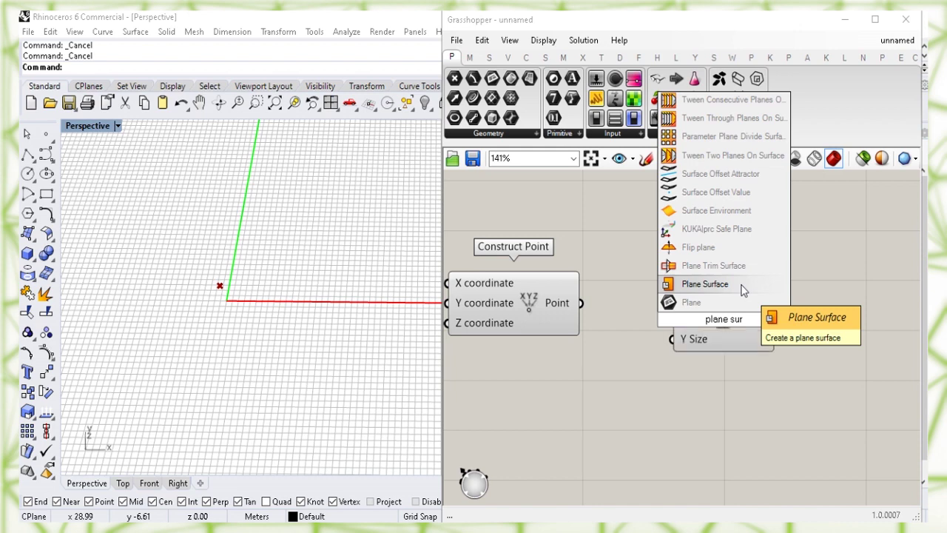
{"action": "mouse_move", "coordinate": [698, 306]}
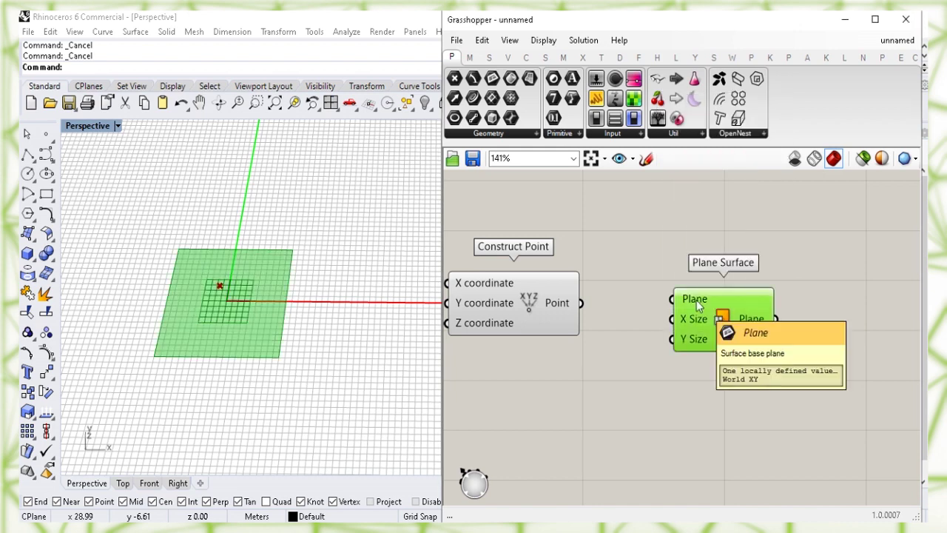
Connect Construct Point's Point output to the Plane input of Plane Surface and align the two components
{"action": "left_click", "coordinate": [625, 277]}
{"action": "left_click", "coordinate": [566, 314]}
{"action": "left_click_drag", "start_coordinate": [582, 303], "coordinate": [672, 299]}
{"action": "left_click", "coordinate": [651, 225]}
{"action": "left_click_drag", "start_coordinate": [721, 326], "coordinate": [712, 329]}
{"action": "left_click", "coordinate": [592, 369]}
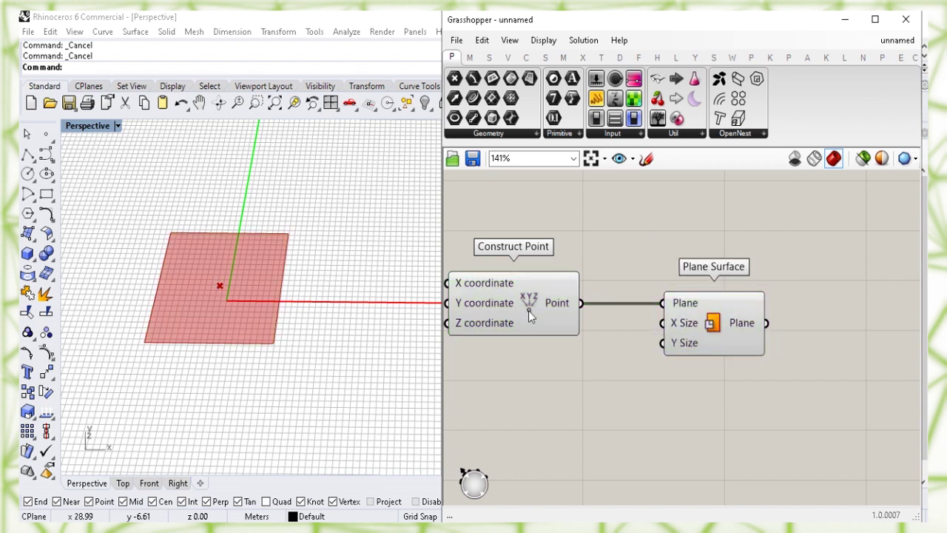
Turn off the preview of the Construct Point component
{"action": "left_click", "coordinate": [528, 309]}
{"action": "right_click", "coordinate": [526, 299]}
{"action": "left_click", "coordinate": [568, 325]}
{"action": "left_click", "coordinate": [579, 385]}
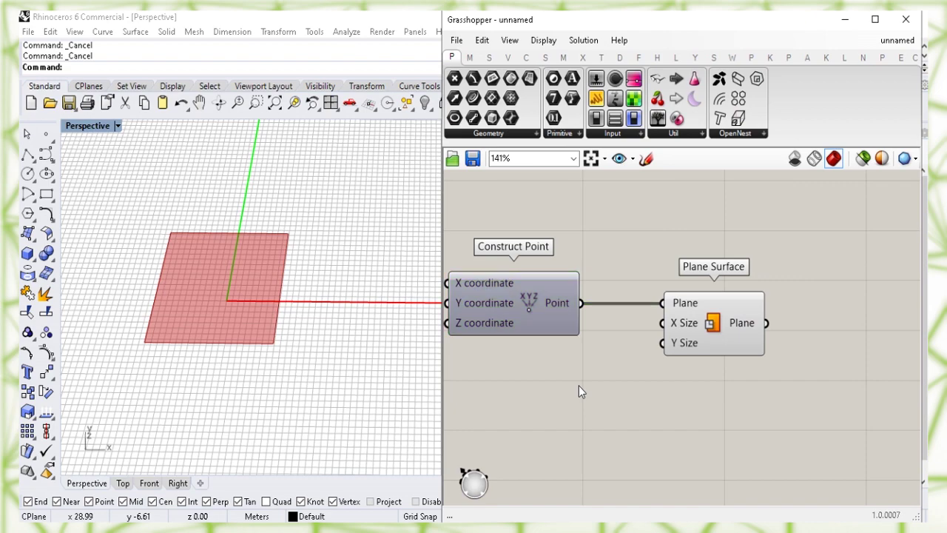
Add a panel with the value 23 and connect it to Plane Surface's X Size input
{"action": "right_click_drag", "start_coordinate": [329, 369], "coordinate": [283, 389]}
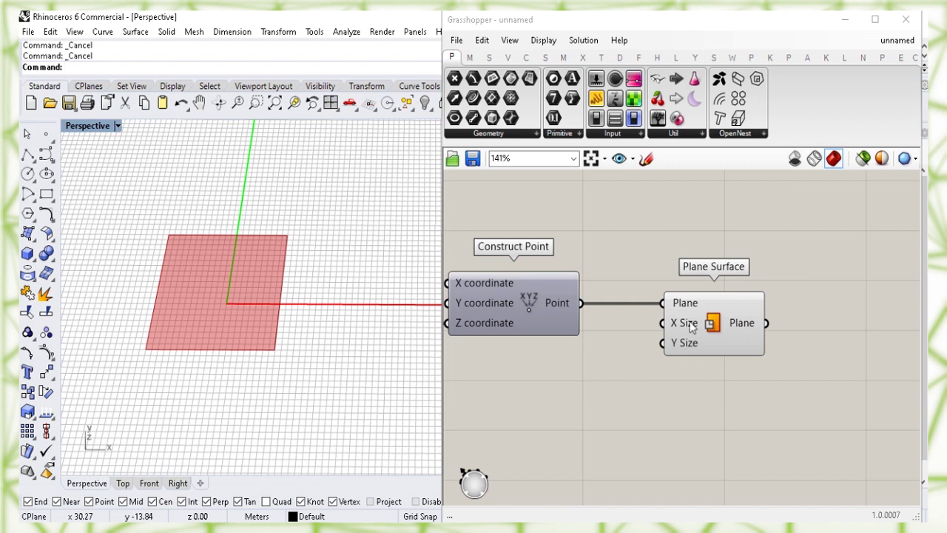
{"action": "mouse_move", "coordinate": [692, 327]}
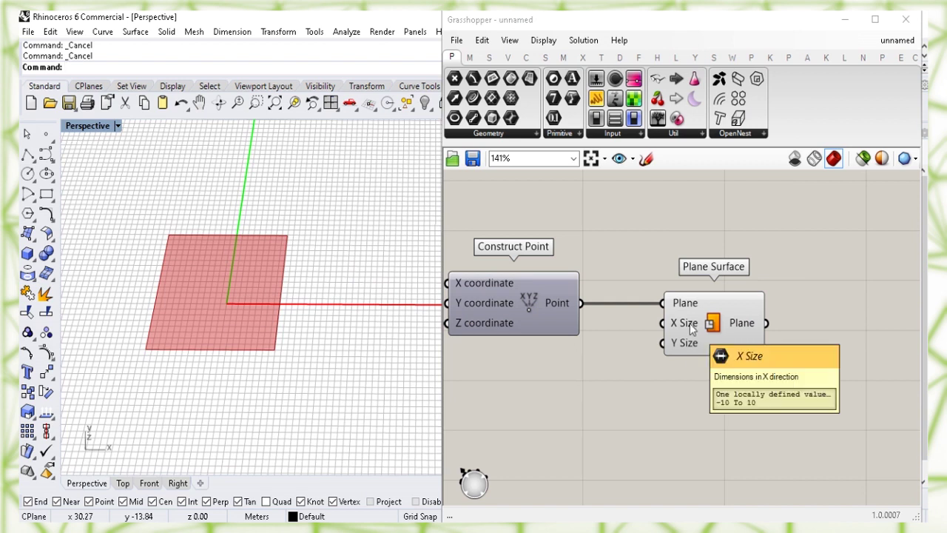
{"action": "double_click", "coordinate": [549, 392]}
{"action": "type", "text": "\"23"}
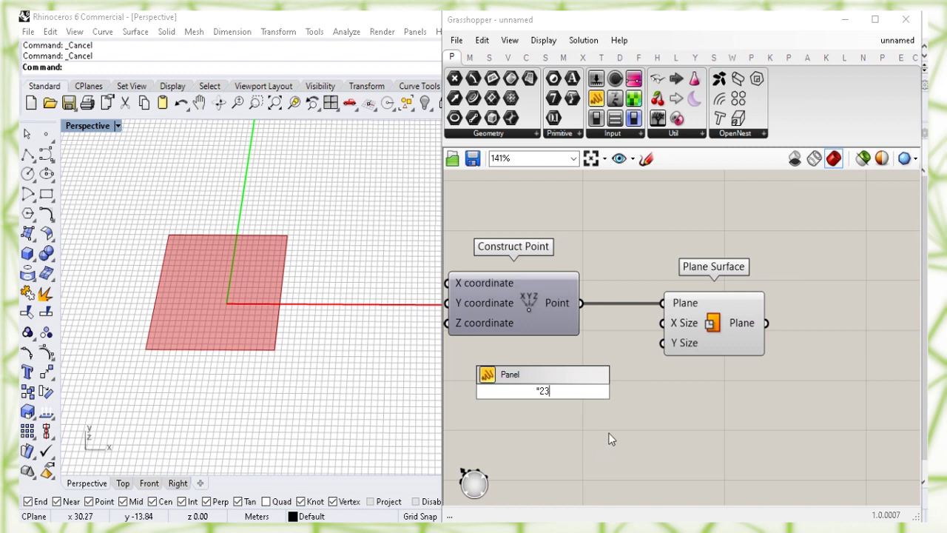
{"action": "key", "text": "Return"}
{"action": "left_click_drag", "start_coordinate": [542, 379], "coordinate": [662, 323]}
{"action": "left_click", "coordinate": [613, 382]}
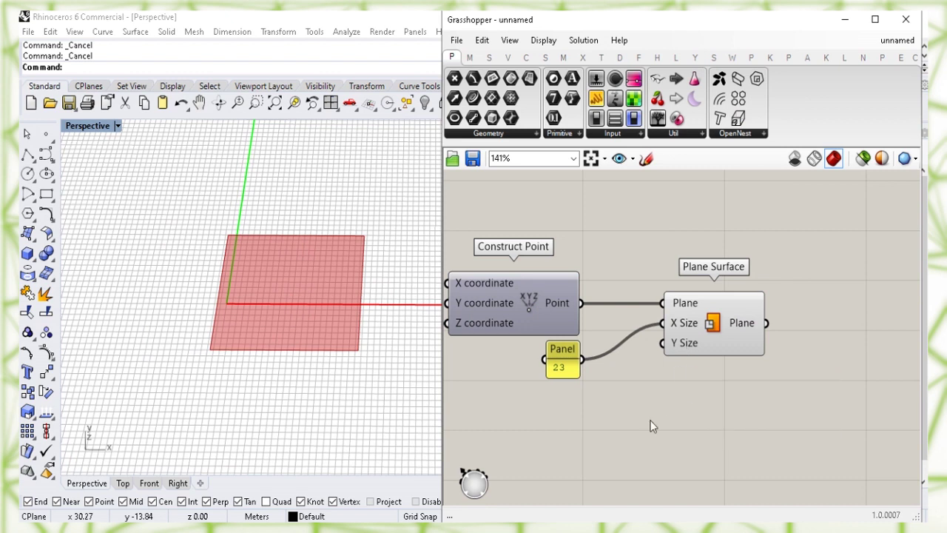
Add a panel with the value 14 and connect it to Plane Surface's Y Size input
{"action": "double_click", "coordinate": [560, 444]}
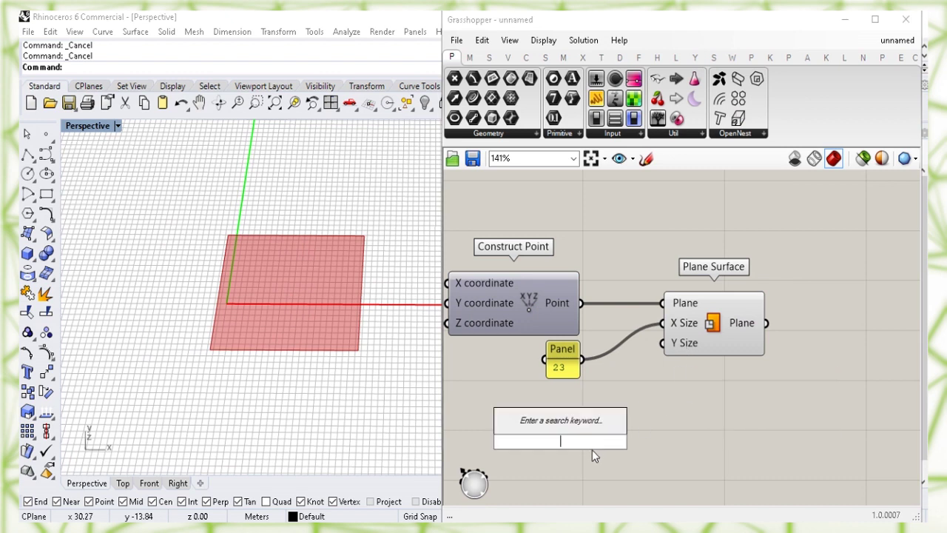
{"action": "type", "text": "\"14"}
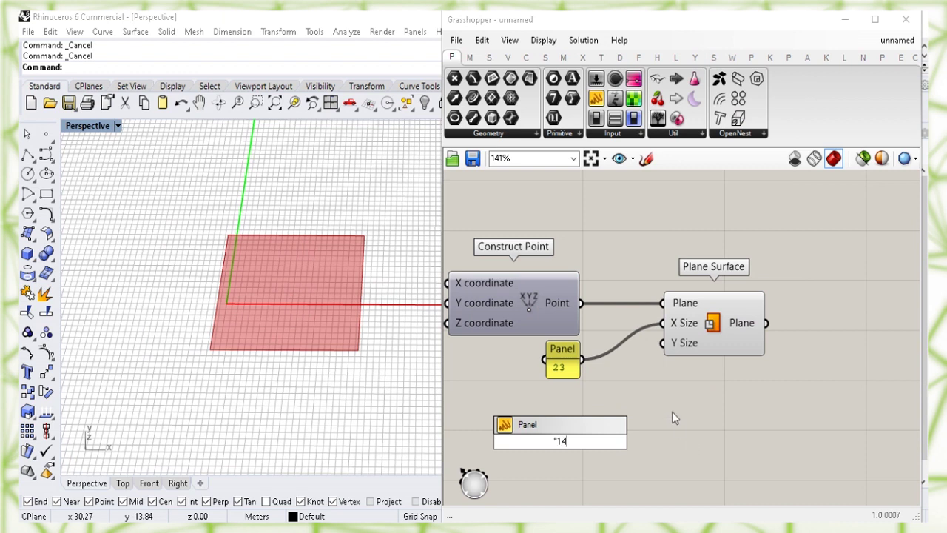
{"action": "key", "text": "Return"}
{"action": "left_click_drag", "start_coordinate": [560, 449], "coordinate": [662, 343]}
{"action": "left_click", "coordinate": [652, 423]}
{"action": "left_click", "coordinate": [712, 329]}
{"action": "scroll", "coordinate": [370, 292], "scroll_direction": "up", "scroll_amount": 5}
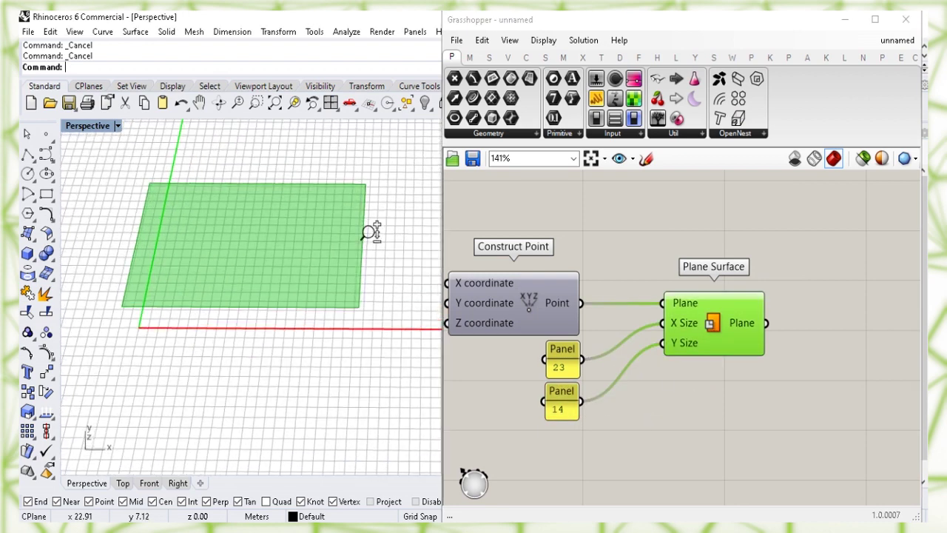
{"action": "left_click", "coordinate": [641, 230]}
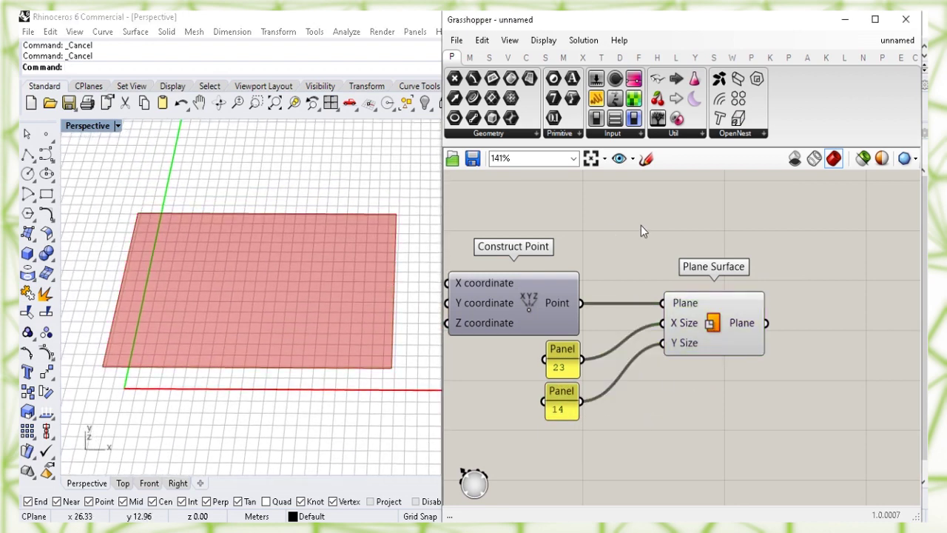
Add a Populate Geometry component after the Plane Surface component
{"action": "right_click_drag", "start_coordinate": [842, 349], "coordinate": [685, 325]}
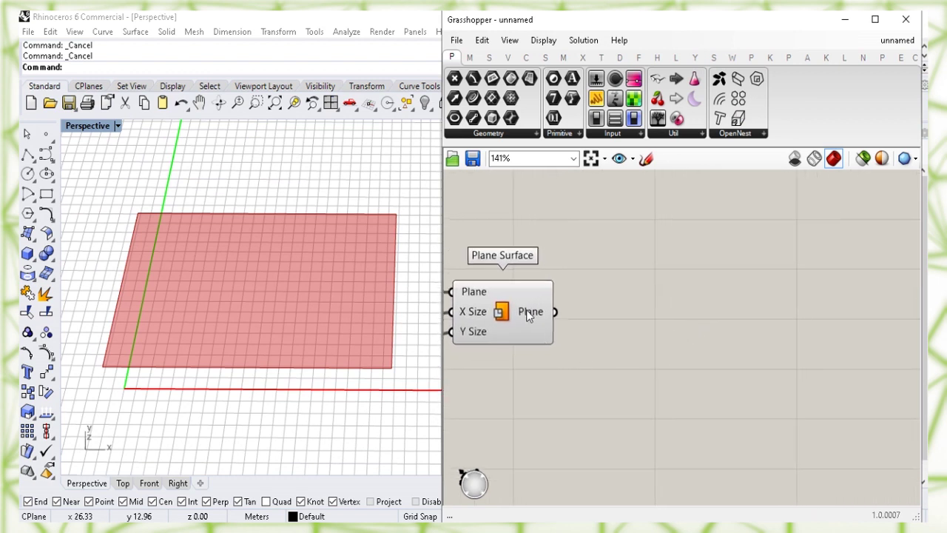
{"action": "mouse_move", "coordinate": [527, 315]}
{"action": "double_click", "coordinate": [718, 332]}
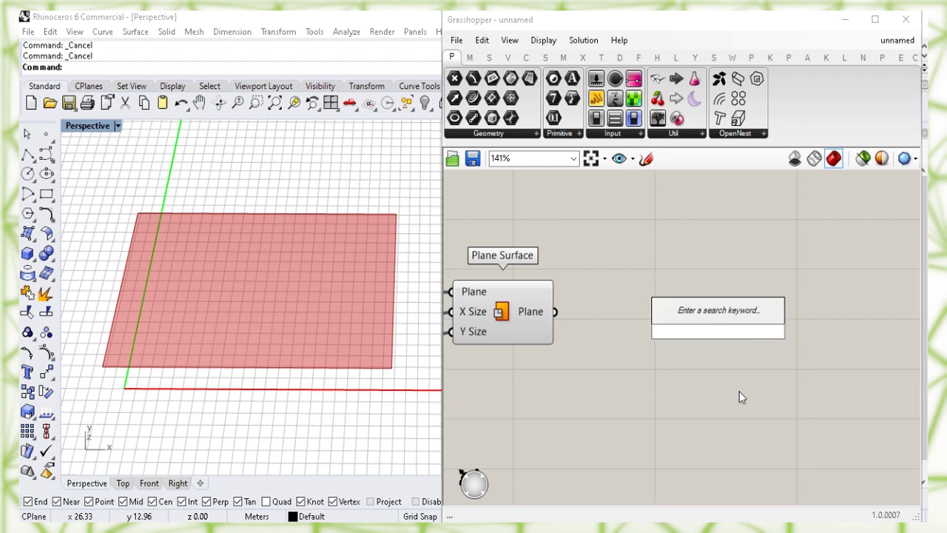
{"action": "type", "text": "pop"}
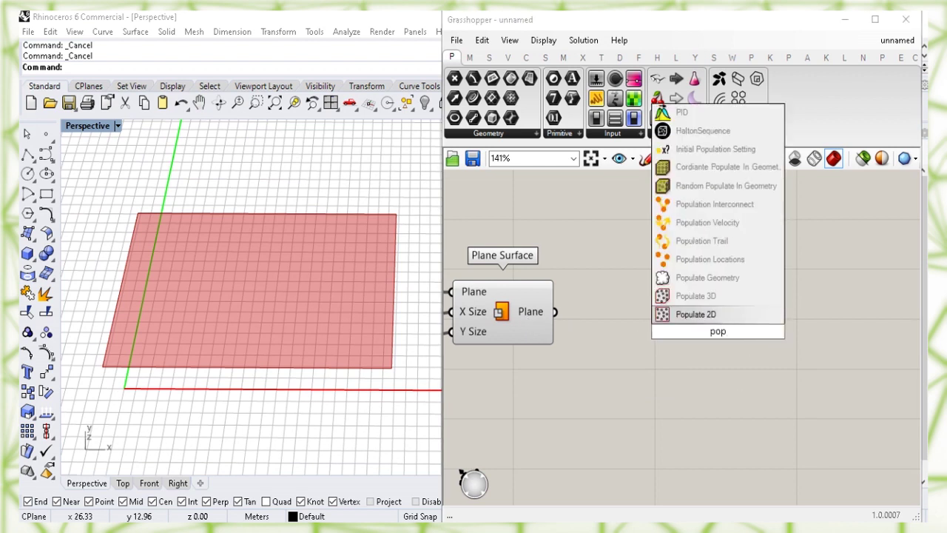
{"action": "type", "text": "ulat"}
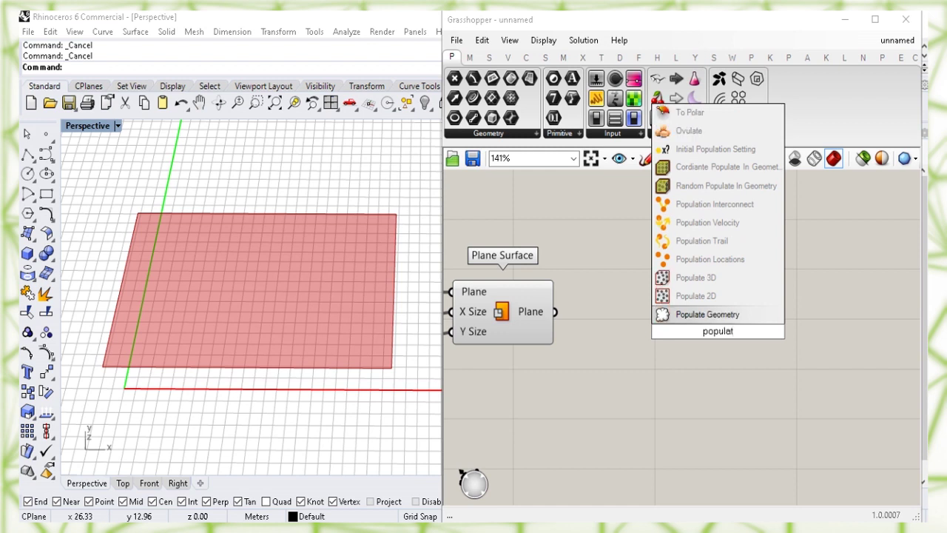
{"action": "type", "text": "e g"}
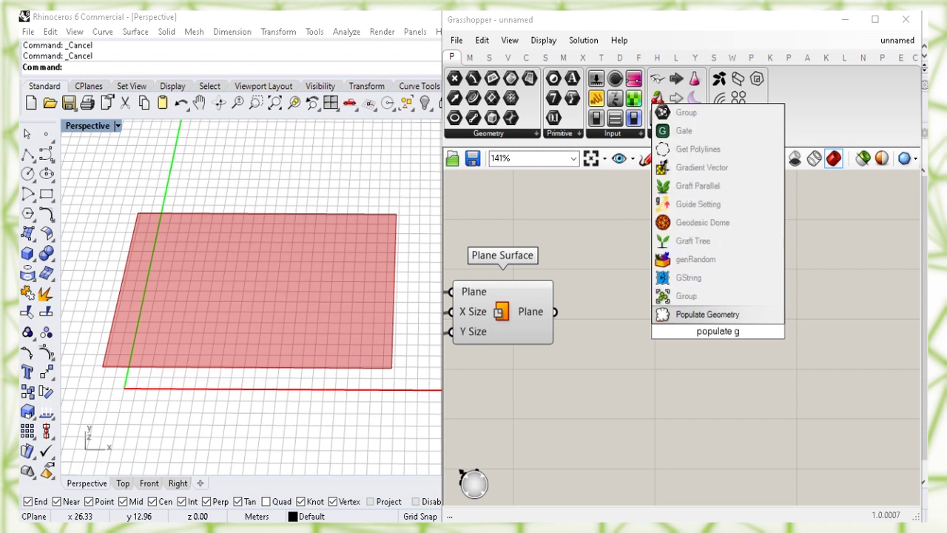
{"action": "left_click", "coordinate": [735, 317]}
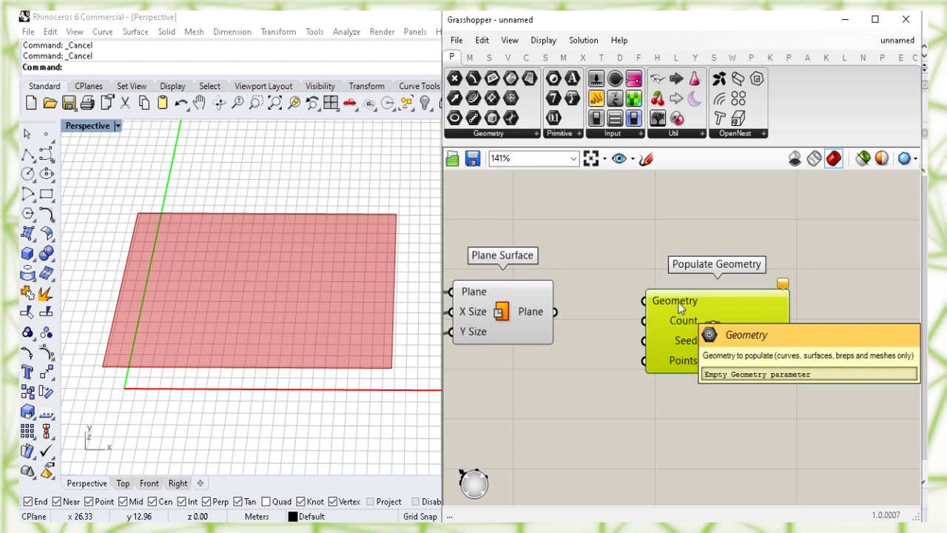
Connect Plane Surface's Plane output to the Geometry input of Populate Geometry and align the two components
{"action": "left_click", "coordinate": [500, 318]}
{"action": "left_click_drag", "start_coordinate": [554, 311], "coordinate": [642, 300]}
{"action": "left_click", "coordinate": [639, 250]}
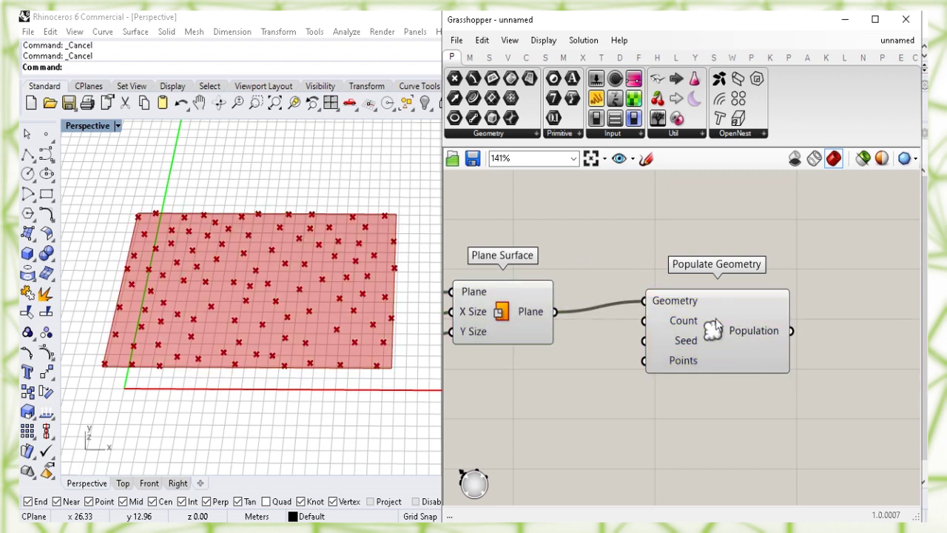
{"action": "left_click_drag", "start_coordinate": [715, 328], "coordinate": [738, 338]}
{"action": "left_click", "coordinate": [611, 370]}
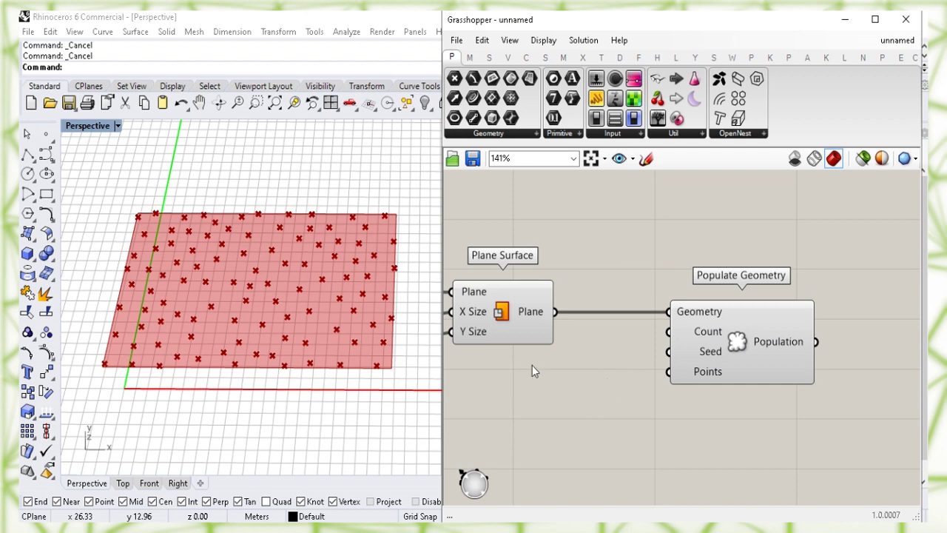
Turn off the preview of the Plane Surface component
{"action": "left_click", "coordinate": [501, 309]}
{"action": "right_click", "coordinate": [500, 314]}
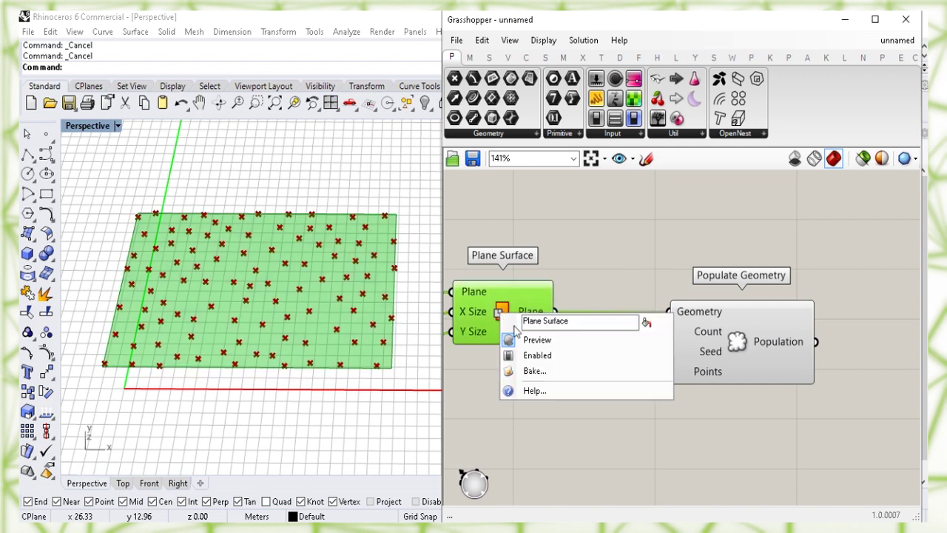
{"action": "left_click", "coordinate": [611, 344]}
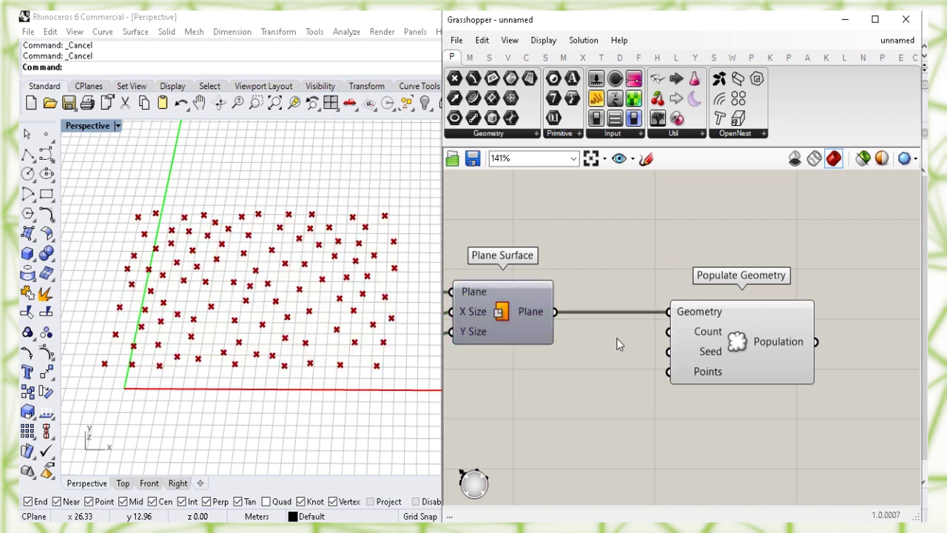
Add a number slider with the value 3 and a range of 3 to 15 below the Plane Surface component
{"action": "mouse_move", "coordinate": [714, 337]}
{"action": "left_click", "coordinate": [714, 340]}
{"action": "left_click", "coordinate": [517, 413]}
{"action": "double_click", "coordinate": [538, 430]}
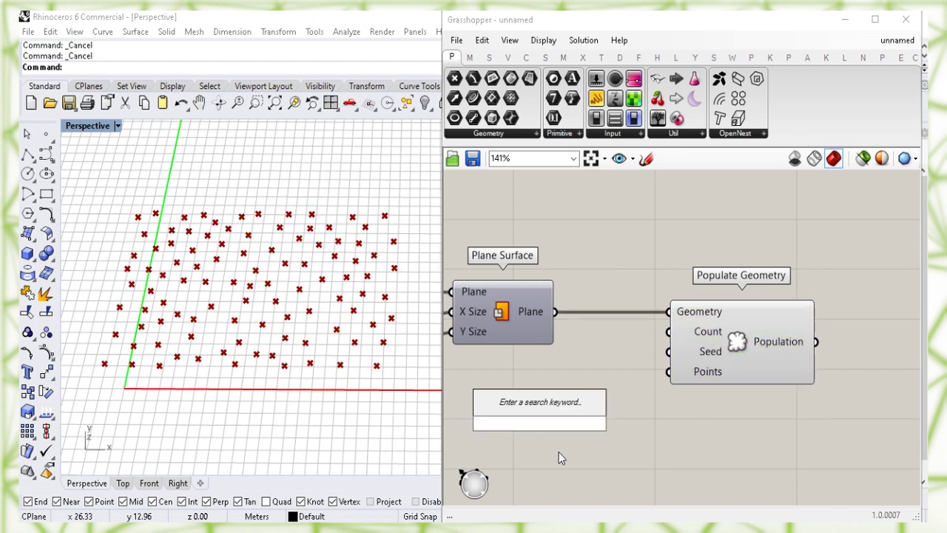
{"action": "type", "text": "3<15"}
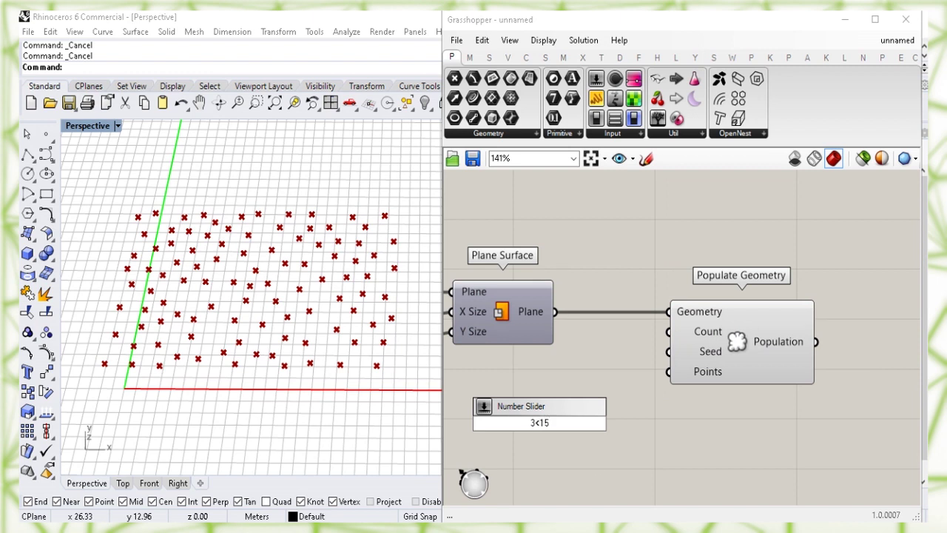
{"action": "key", "text": "Return"}
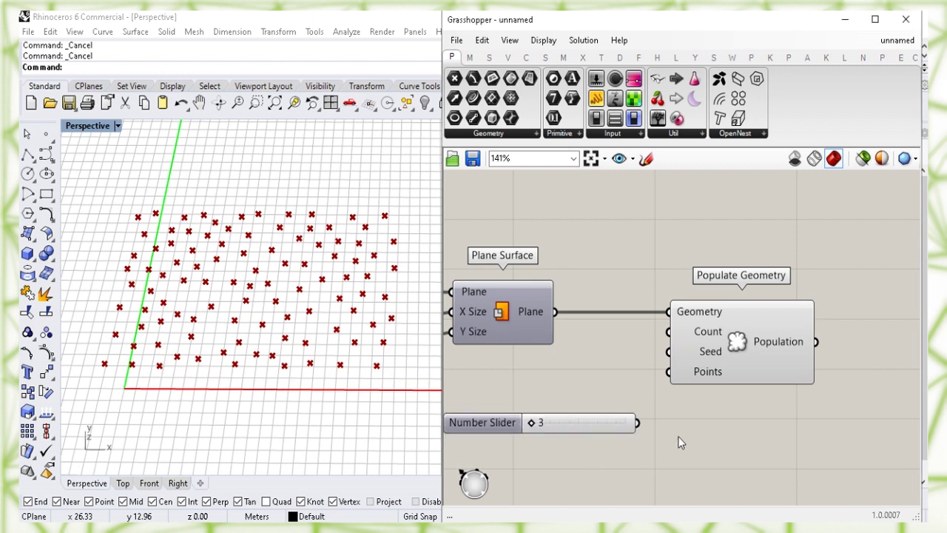
Place the slider beside Populate Geometry, make room between them, and connect it to the Count input
{"action": "left_click_drag", "start_coordinate": [599, 420], "coordinate": [603, 369]}
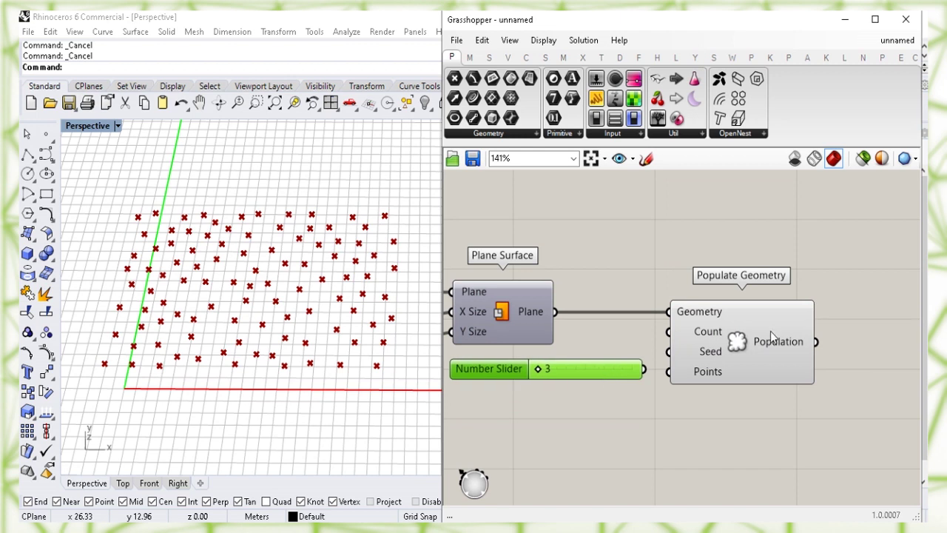
{"action": "left_click_drag", "start_coordinate": [742, 345], "coordinate": [788, 345]}
{"action": "left_click_drag", "start_coordinate": [647, 370], "coordinate": [714, 332]}
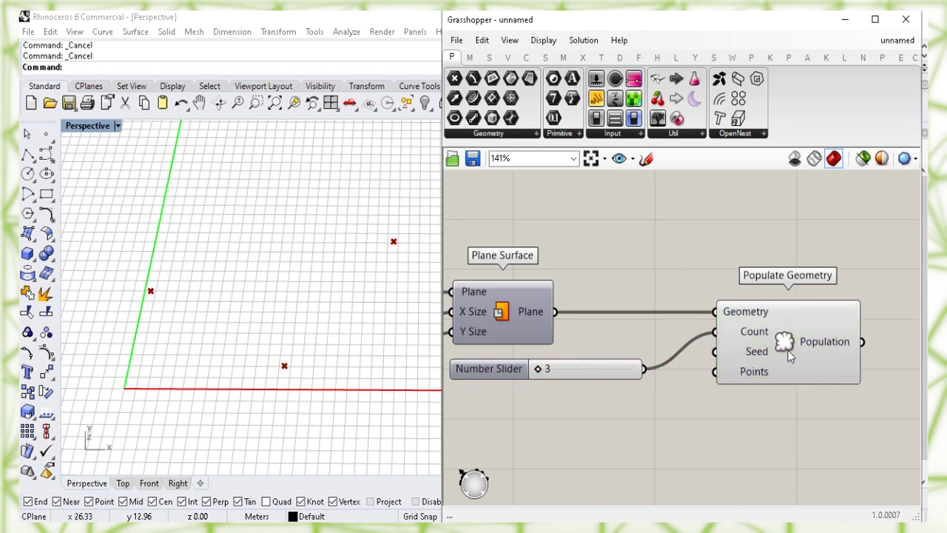
Set the Count slider to 10 and position it just below the Plane Surface component
{"action": "left_click_drag", "start_coordinate": [537, 369], "coordinate": [613, 362]}
{"action": "left_click", "coordinate": [606, 438]}
{"action": "left_click", "coordinate": [619, 406]}
Add a panel with the value 0 and connect it to Populate Geometry's Seed input
{"action": "mouse_move", "coordinate": [759, 356]}
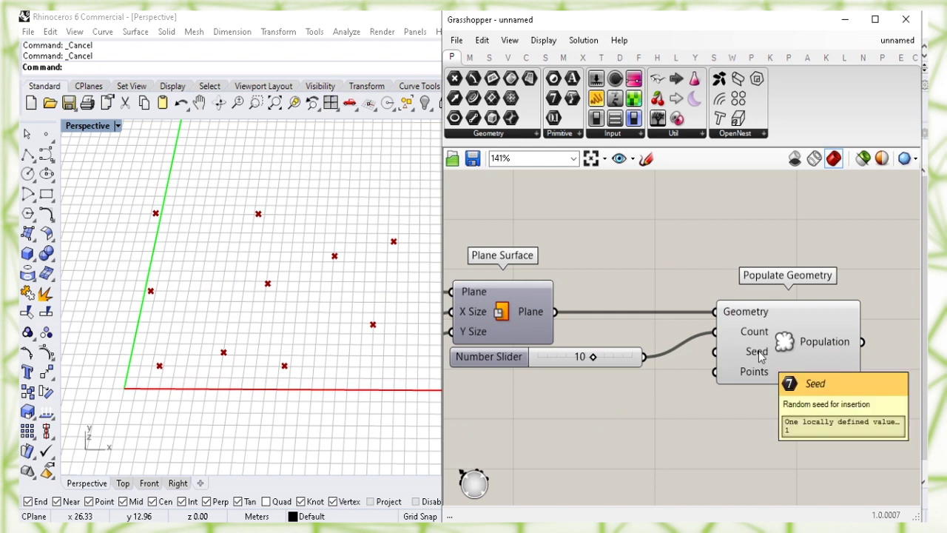
{"action": "double_click", "coordinate": [611, 425]}
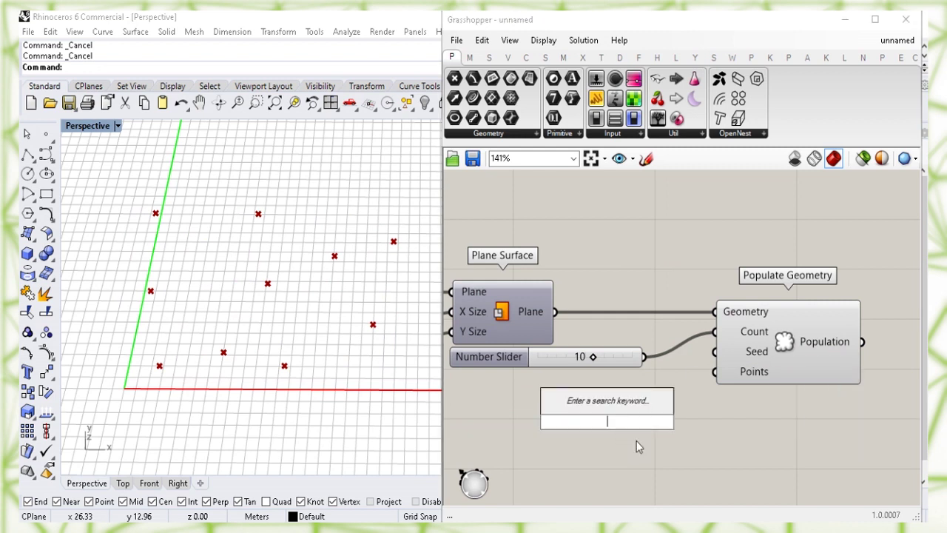
{"action": "type", "text": "\"0"}
{"action": "key", "text": "Return"}
{"action": "left_click_drag", "start_coordinate": [607, 431], "coordinate": [703, 366]}
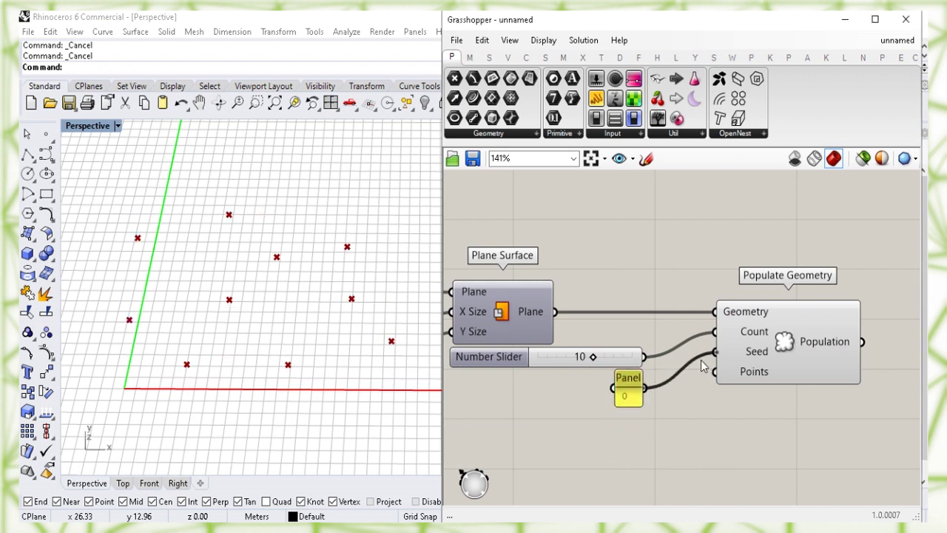
{"action": "left_click", "coordinate": [740, 377]}
{"action": "left_click", "coordinate": [739, 433]}
Add a Delaunay Mesh component after the Populate Geometry component
{"action": "right_click_drag", "start_coordinate": [864, 423], "coordinate": [660, 394]}
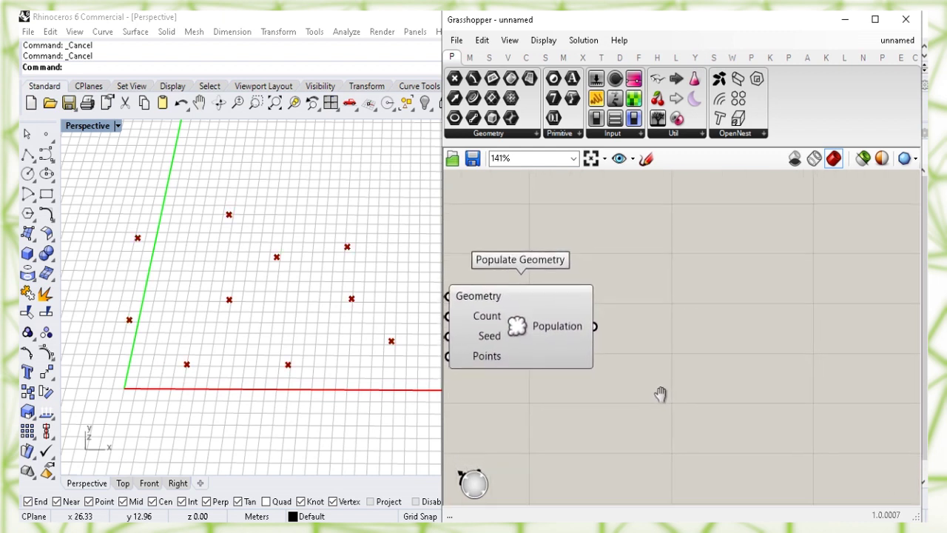
{"action": "double_click", "coordinate": [740, 347]}
{"action": "type", "text": "de"}
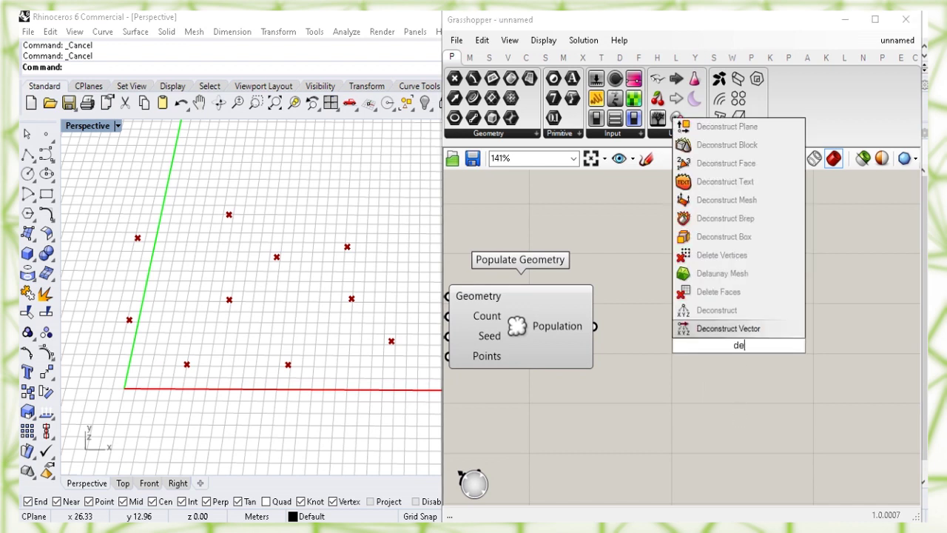
{"action": "type", "text": "l"}
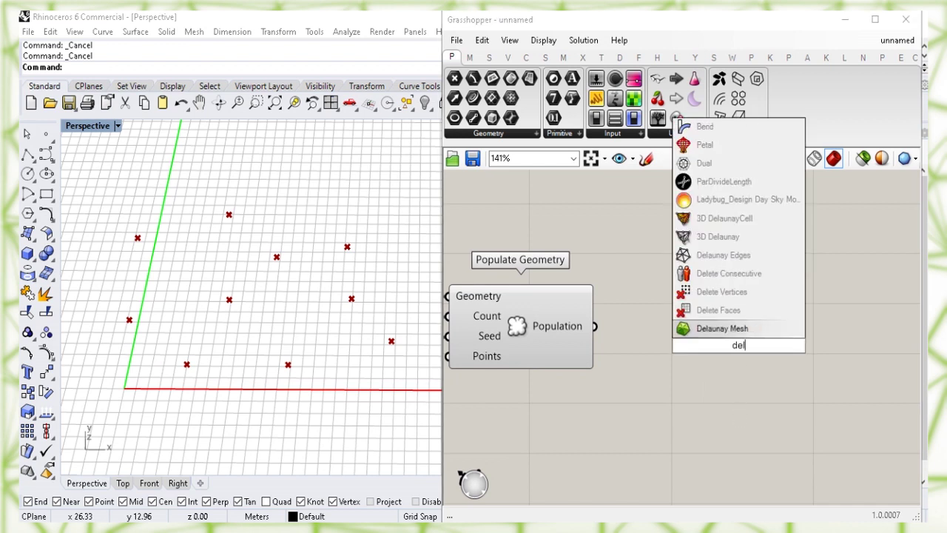
{"action": "left_click", "coordinate": [763, 331]}
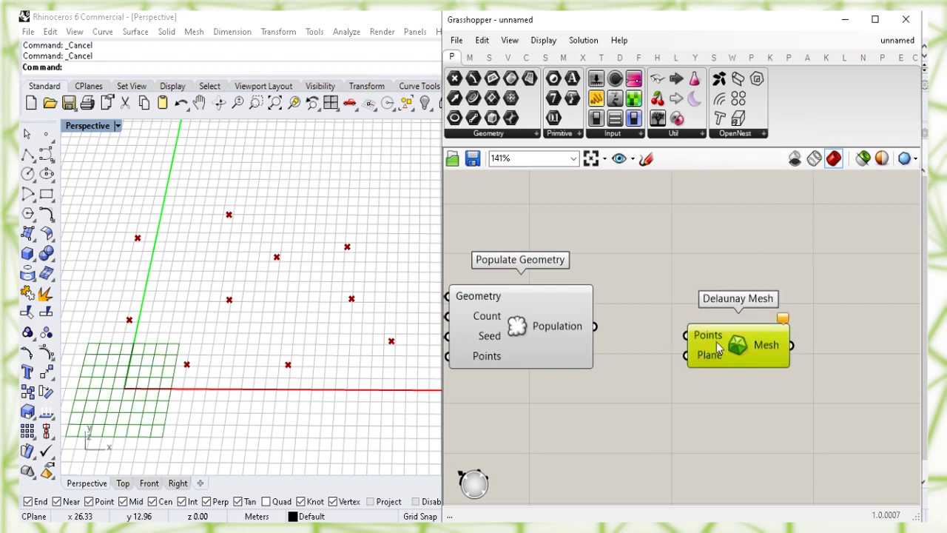
Connect Populate Geometry's Population output to Delaunay Mesh's Points input and align the two components
{"action": "mouse_move", "coordinate": [714, 343]}
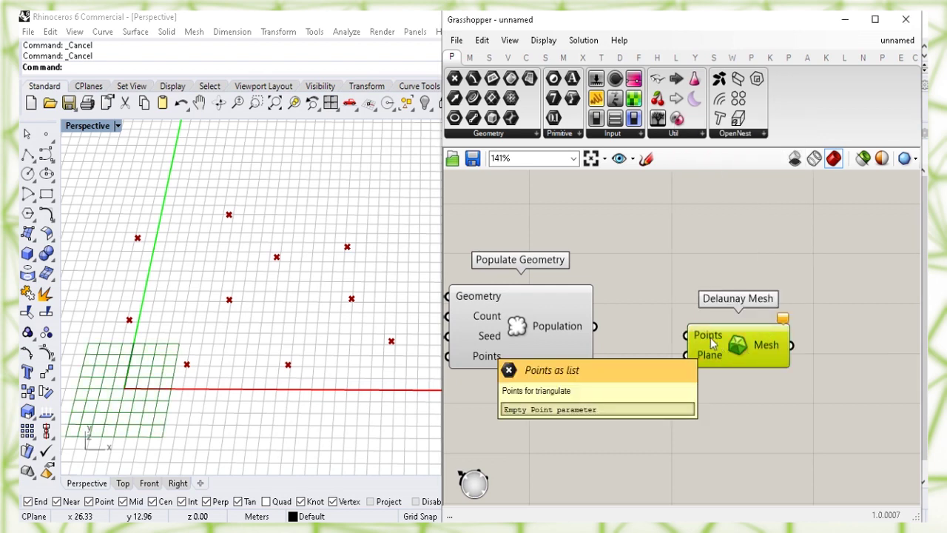
{"action": "left_click", "coordinate": [662, 349]}
{"action": "left_click_drag", "start_coordinate": [595, 326], "coordinate": [685, 337]}
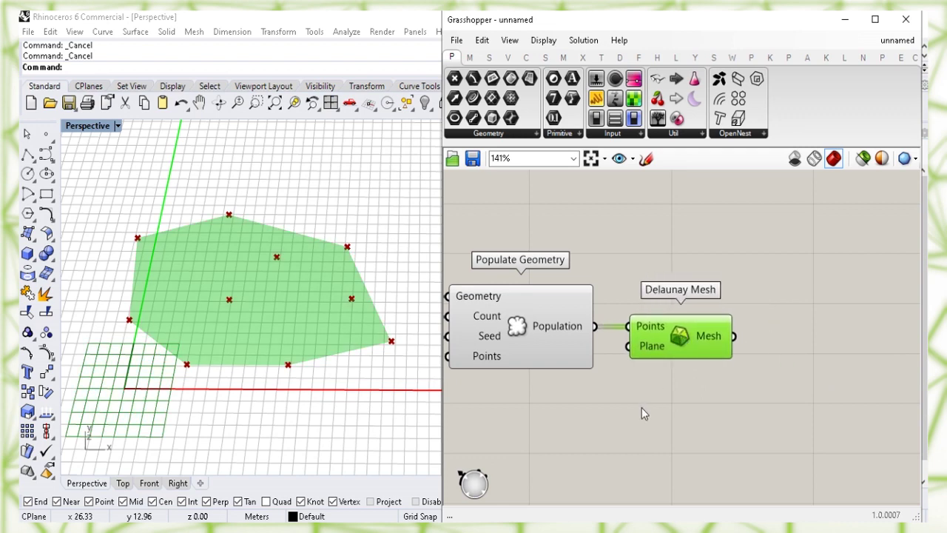
{"action": "left_click", "coordinate": [642, 408]}
Turn off the preview of Populate Geometry and move Delaunay Mesh closer to it
{"action": "left_click", "coordinate": [524, 333]}
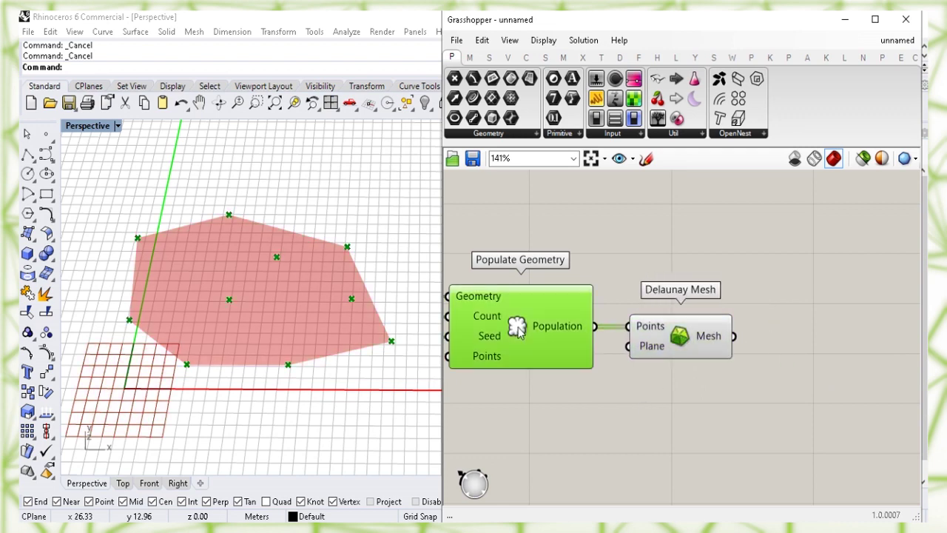
{"action": "right_click", "coordinate": [521, 327]}
{"action": "left_click", "coordinate": [611, 354]}
{"action": "left_click", "coordinate": [649, 414]}
{"action": "left_click_drag", "start_coordinate": [682, 338], "coordinate": [664, 336]}
{"action": "left_click", "coordinate": [703, 414]}
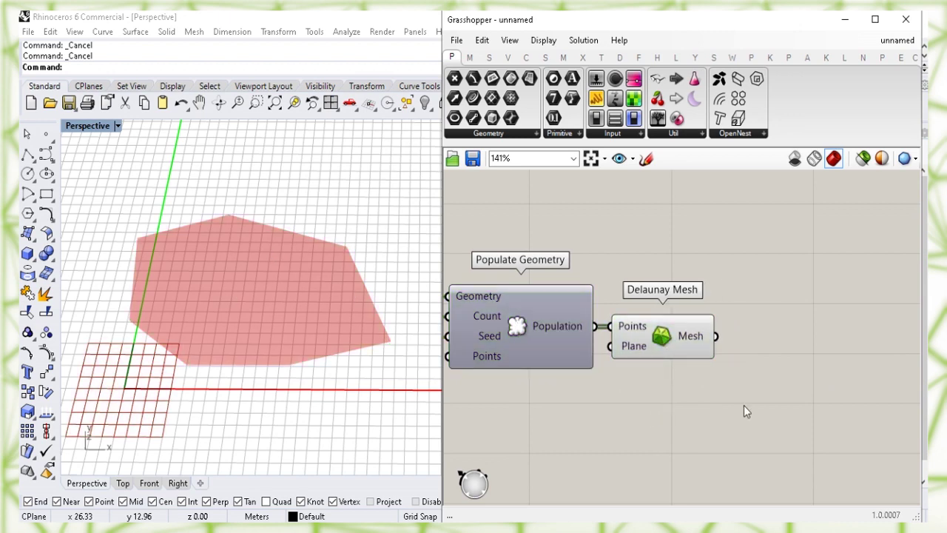
Add a Mesh Explode component after the Delaunay Mesh component
{"action": "right_click_drag", "start_coordinate": [820, 379], "coordinate": [658, 351]}
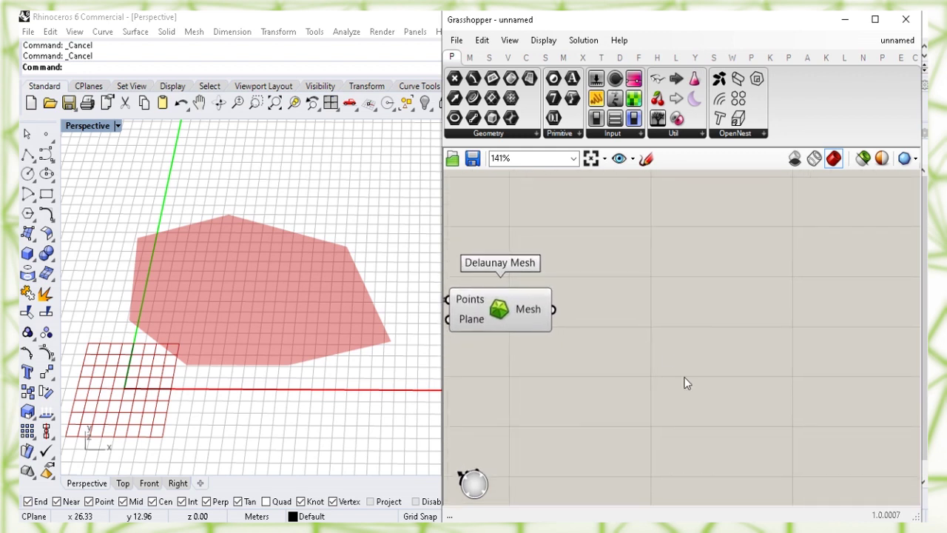
{"action": "double_click", "coordinate": [680, 365]}
{"action": "type", "text": "me"}
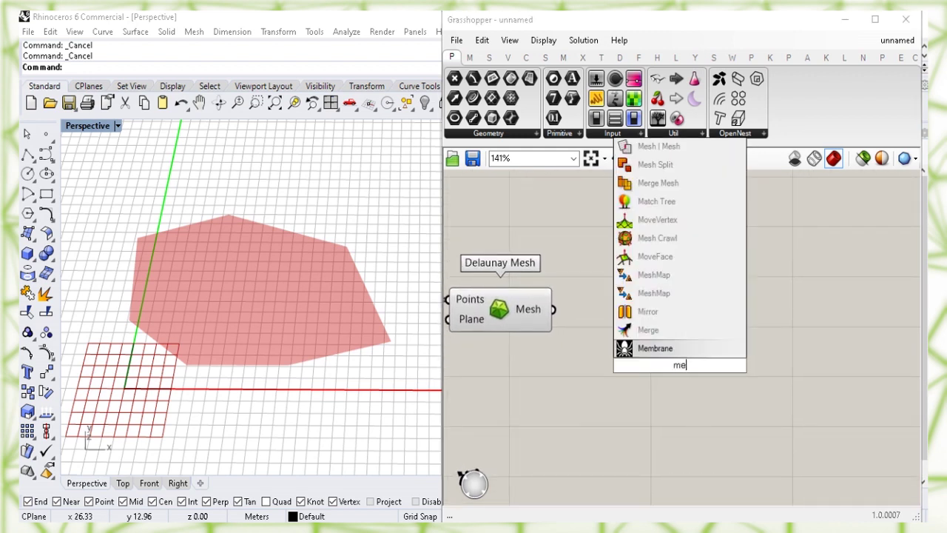
{"action": "type", "text": "sh ex"}
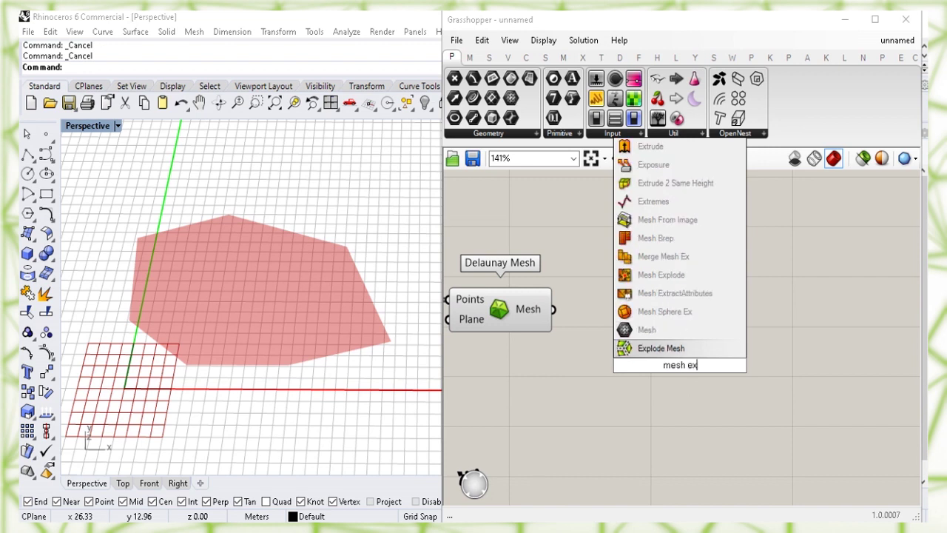
{"action": "type", "text": "p"}
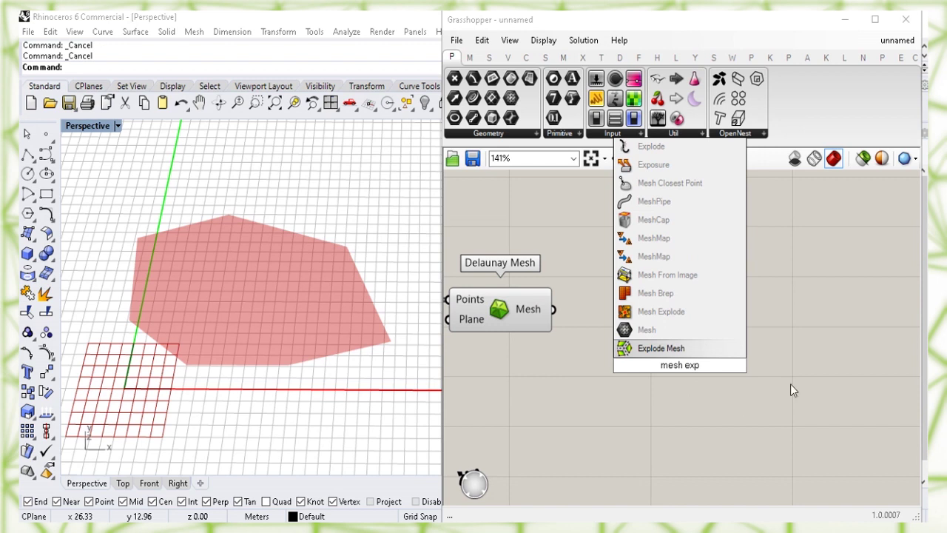
{"action": "left_click", "coordinate": [710, 314]}
Connect Delaunay Mesh's Mesh output to Mesh Explode's Mesh input and align the two components
{"action": "left_click_drag", "start_coordinate": [688, 367], "coordinate": [684, 329]}
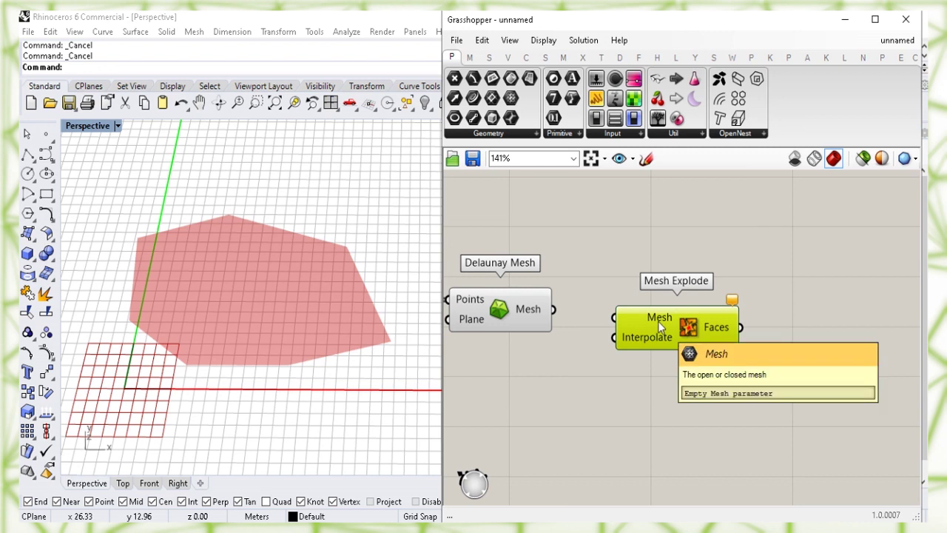
{"action": "left_click_drag", "start_coordinate": [552, 309], "coordinate": [613, 317]}
{"action": "left_click_drag", "start_coordinate": [683, 340], "coordinate": [642, 333]}
{"action": "mouse_move", "coordinate": [673, 327]}
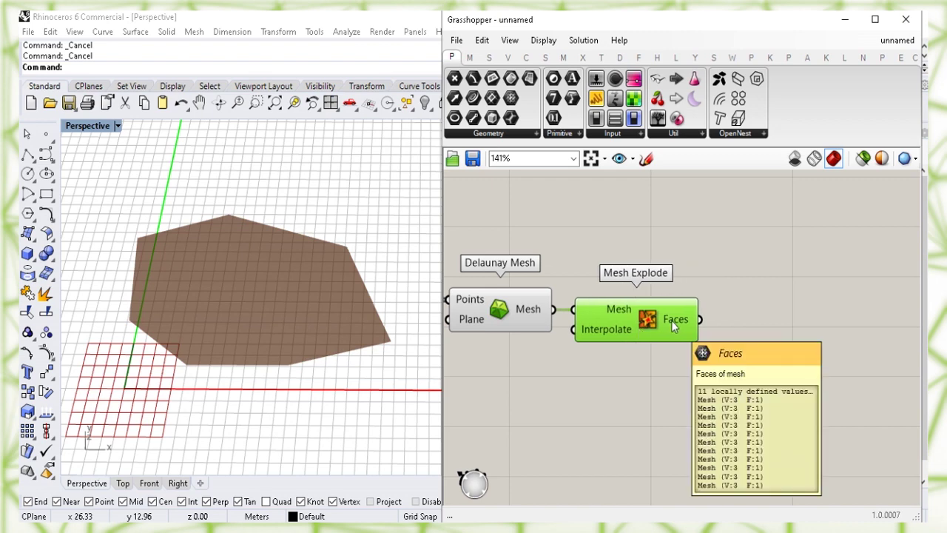
Turn off the preview of the Delaunay Mesh component
{"action": "left_click", "coordinate": [496, 307]}
{"action": "right_click", "coordinate": [497, 307]}
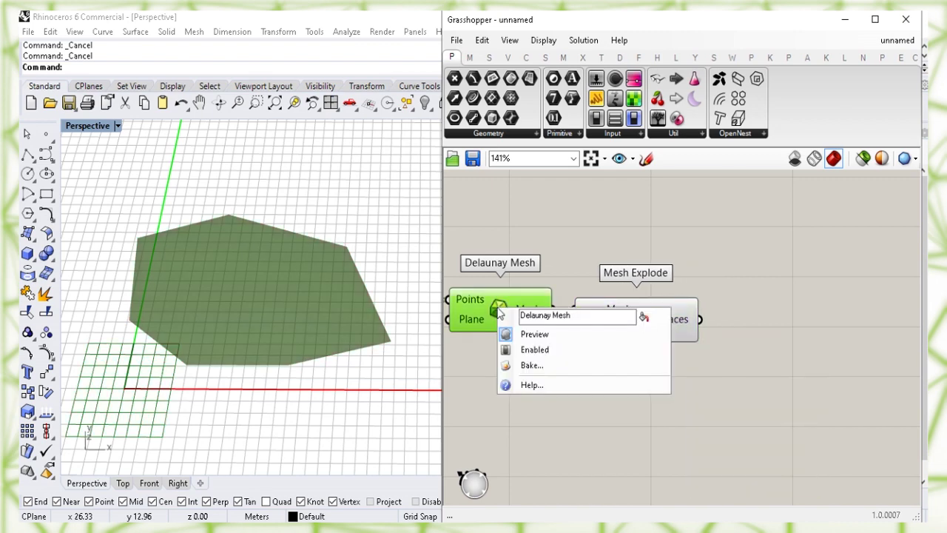
{"action": "left_click", "coordinate": [534, 334]}
{"action": "left_click", "coordinate": [648, 387]}
Add a Mesh Edges component above and after Mesh Explode and connect the Faces output to its Mesh input
{"action": "right_click_drag", "start_coordinate": [812, 323], "coordinate": [685, 344]}
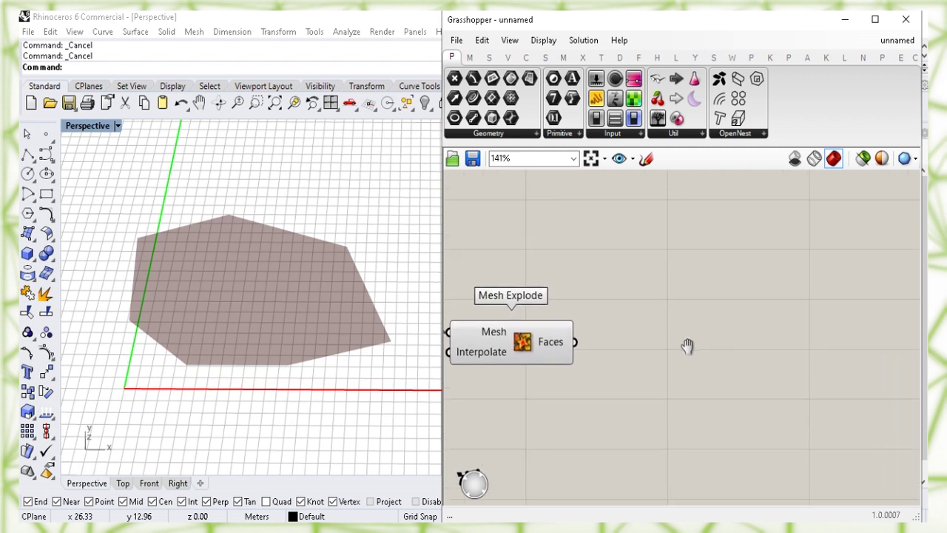
{"action": "double_click", "coordinate": [682, 307]}
{"action": "type", "text": "mesh ed"}
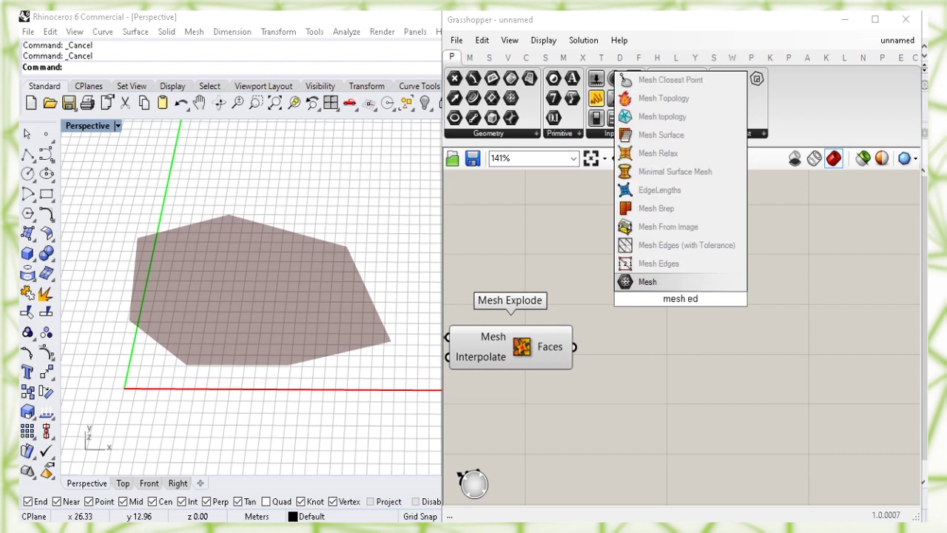
{"action": "left_click", "coordinate": [716, 268]}
{"action": "left_click_drag", "start_coordinate": [575, 347], "coordinate": [614, 243]}
{"action": "left_click", "coordinate": [711, 231]}
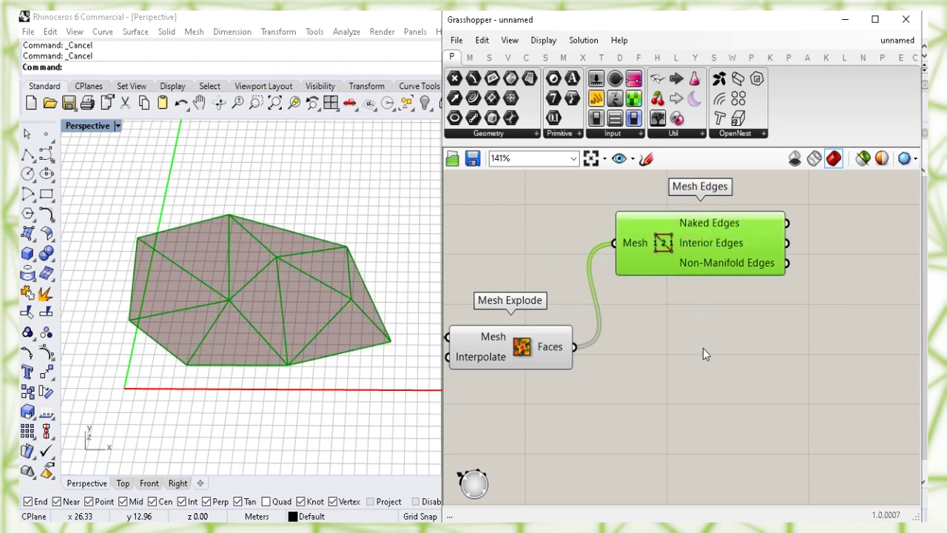
{"action": "left_click", "coordinate": [704, 367]}
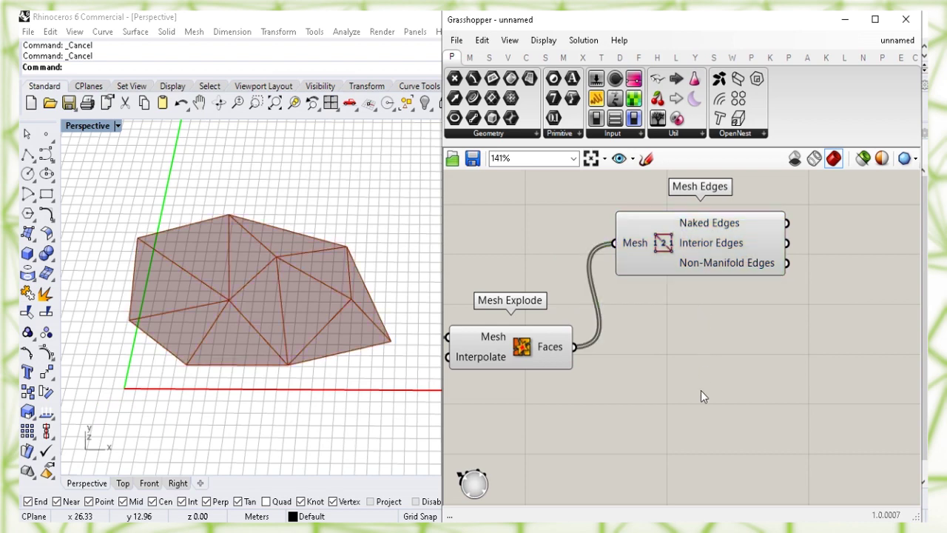
Turn off the preview of the Mesh Explode component
{"action": "left_click", "coordinate": [526, 353]}
{"action": "right_click", "coordinate": [525, 352]}
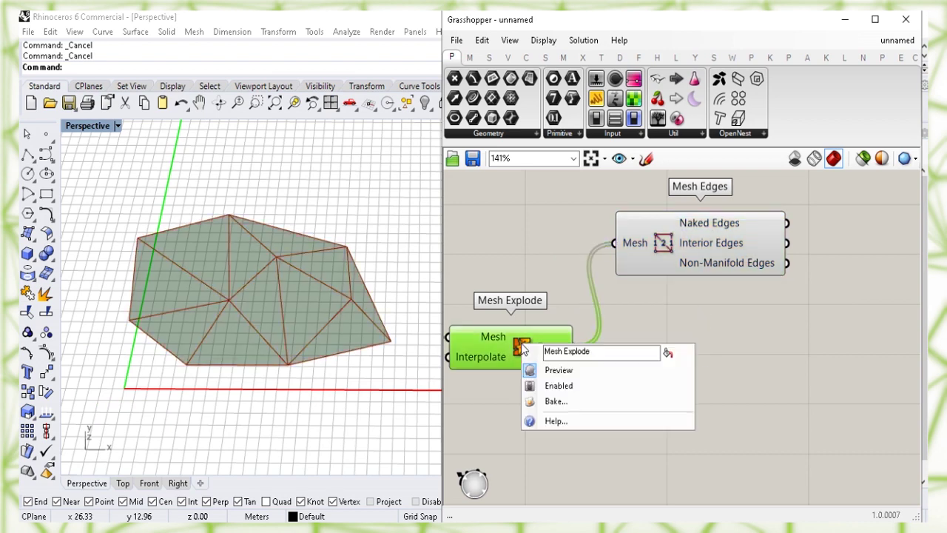
{"action": "left_click", "coordinate": [560, 371]}
{"action": "left_click", "coordinate": [706, 392]}
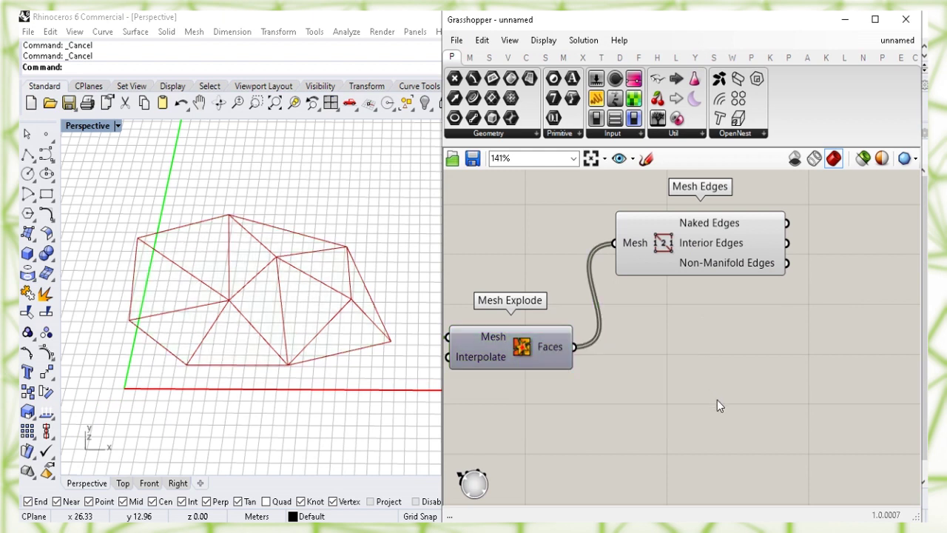
Add a Deconstruct Mesh component below the Mesh Edges component
{"action": "right_click_drag", "start_coordinate": [709, 400], "coordinate": [709, 394]}
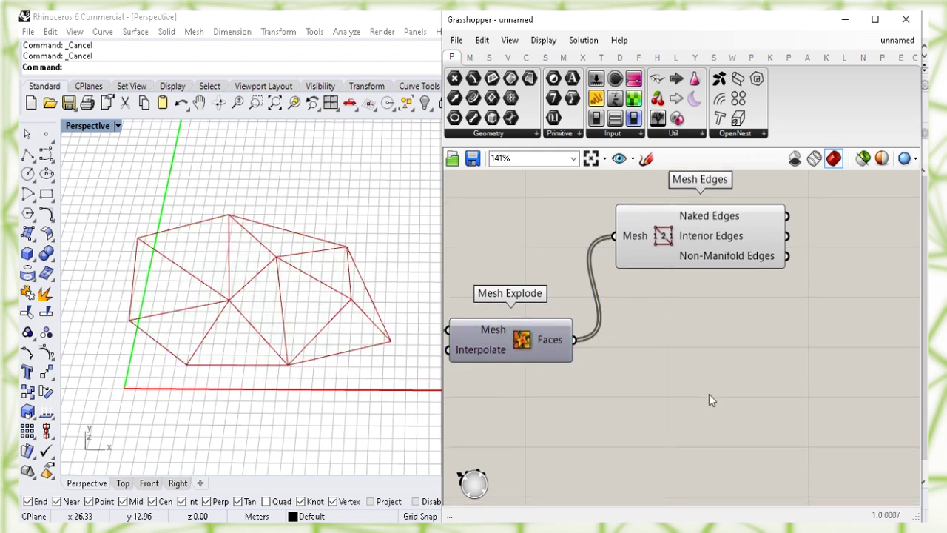
{"action": "double_click", "coordinate": [696, 373]}
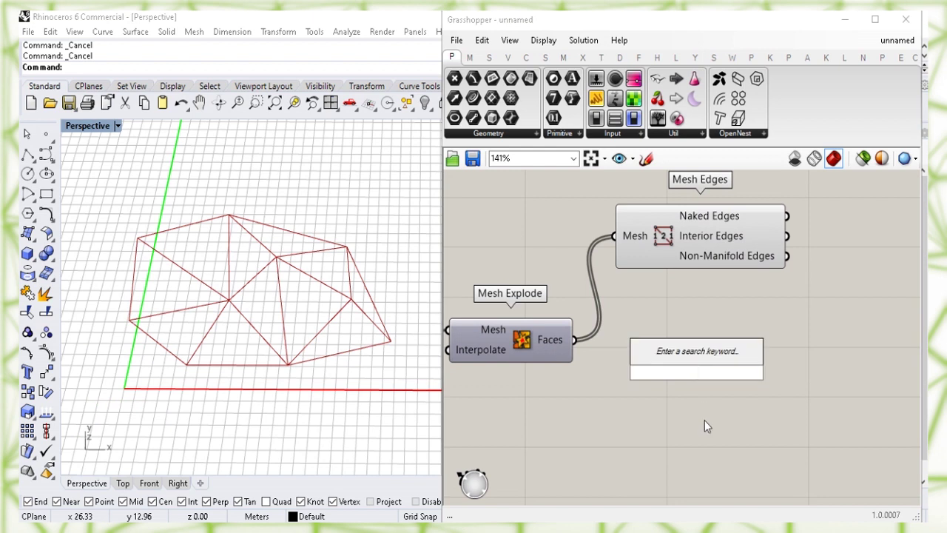
{"action": "type", "text": "dec"}
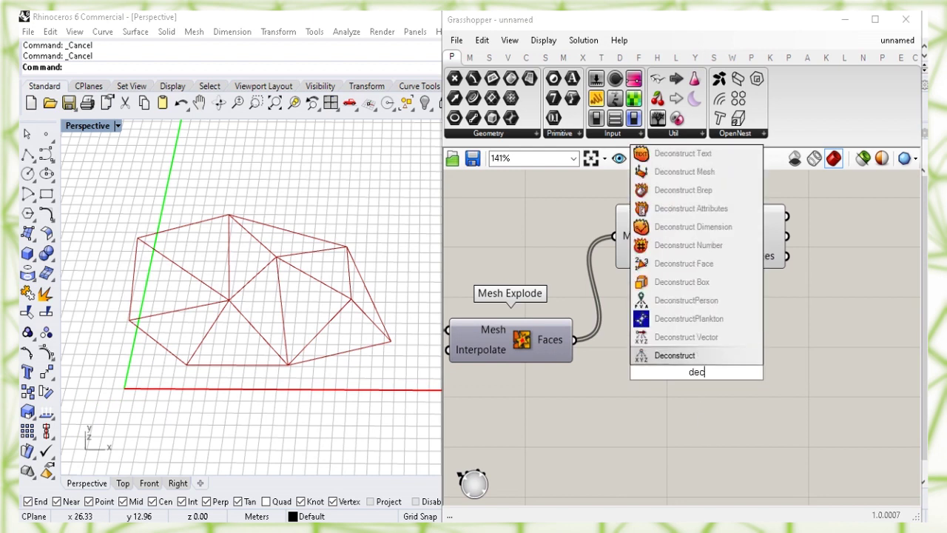
{"action": "type", "text": "onstru"}
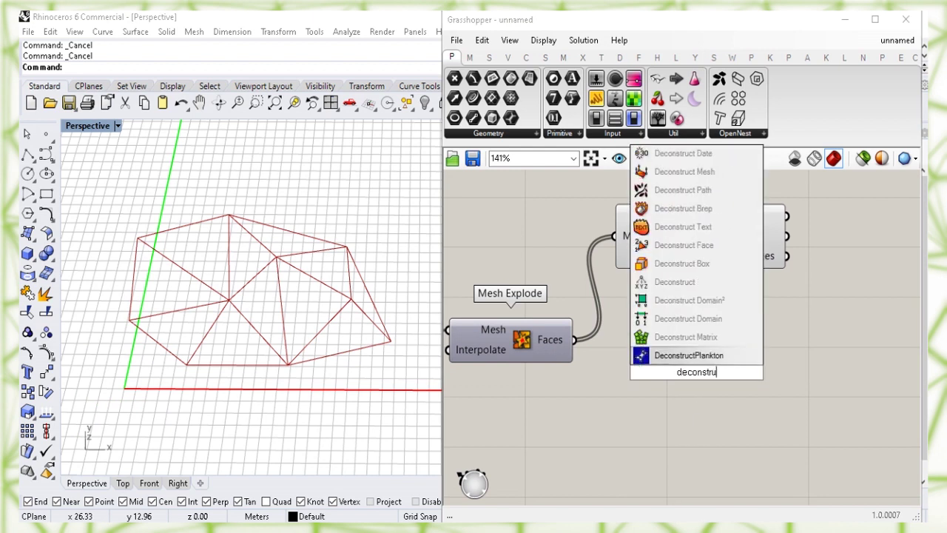
{"action": "type", "text": "ct me"}
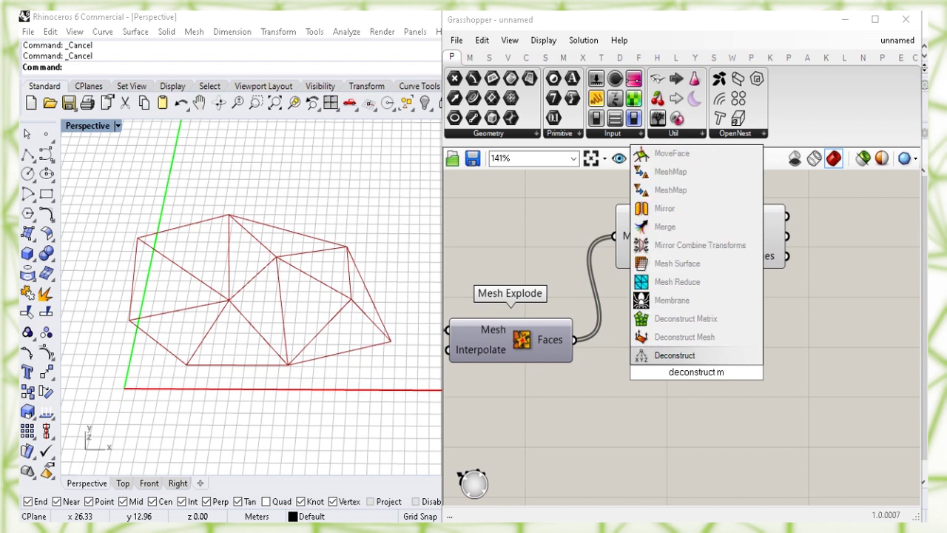
{"action": "left_click", "coordinate": [744, 341]}
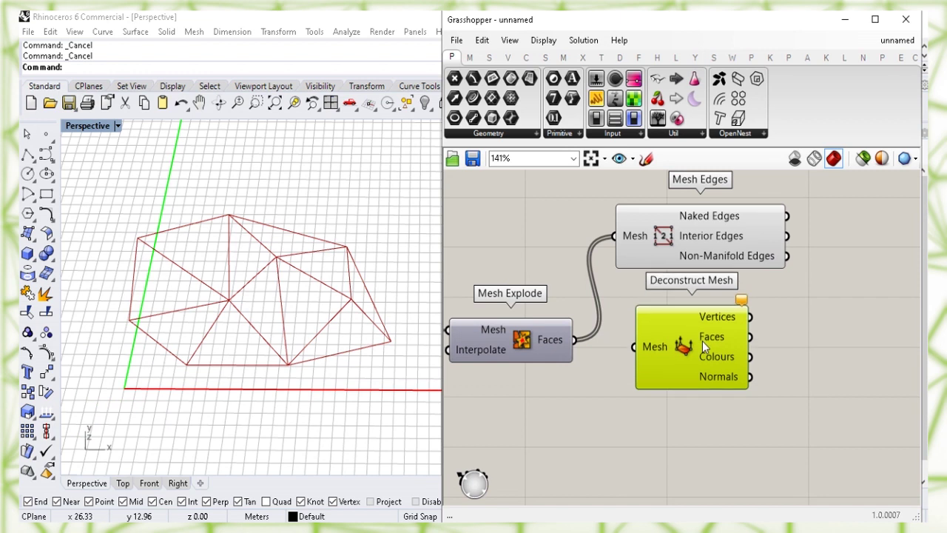
Connect the Faces output of Mesh Explode to the Mesh input of Deconstruct Mesh and inspect its Vertices output
{"action": "left_click", "coordinate": [625, 354]}
{"action": "left_click_drag", "start_coordinate": [574, 339], "coordinate": [640, 345]}
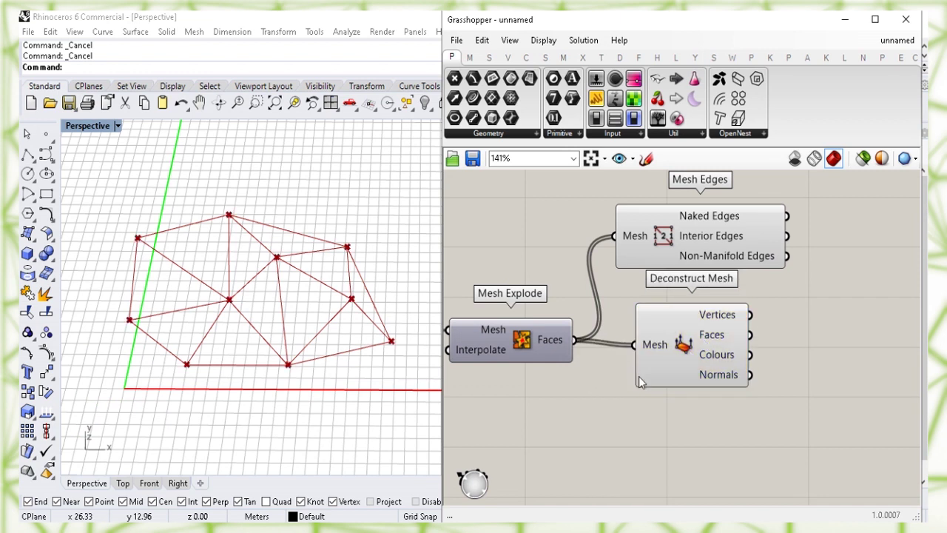
{"action": "left_click", "coordinate": [669, 373]}
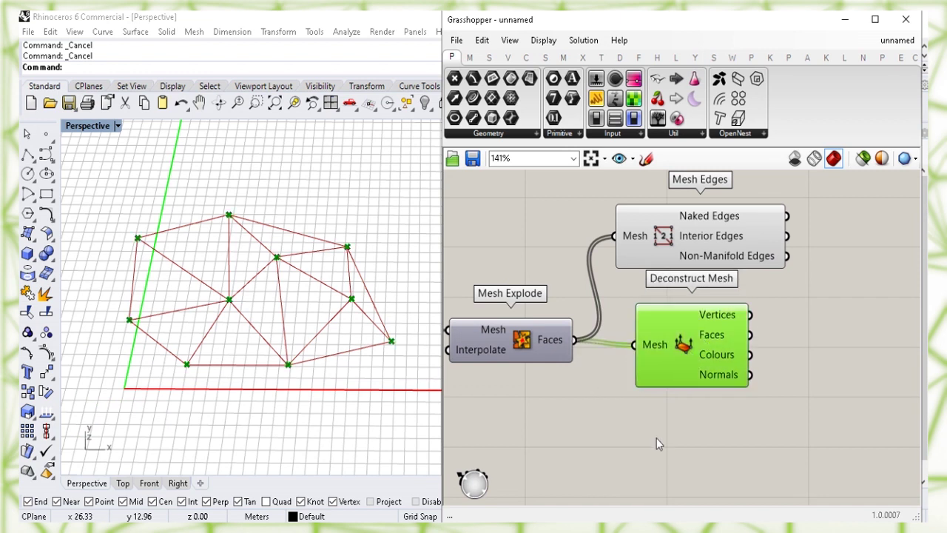
{"action": "left_click", "coordinate": [656, 438]}
{"action": "mouse_move", "coordinate": [716, 314]}
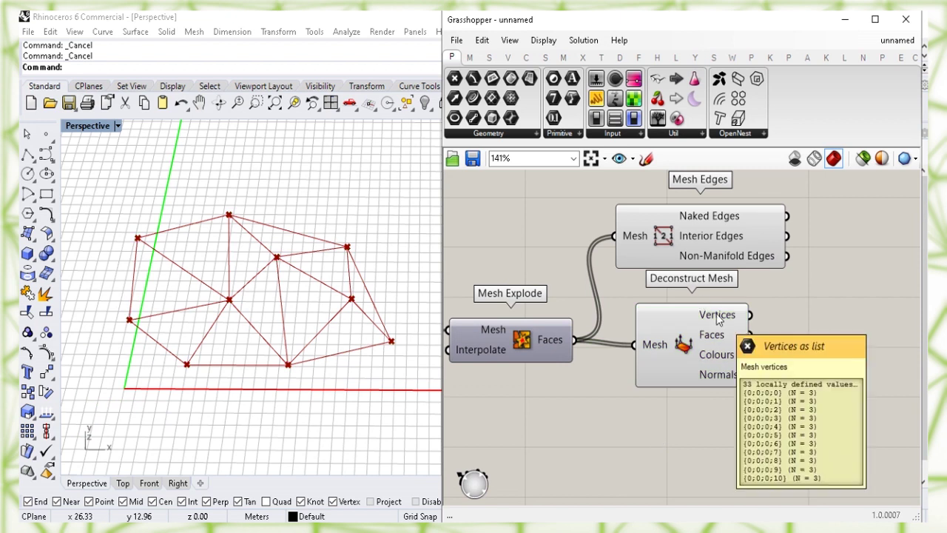
Turn off the preview of the Deconstruct Mesh component
{"action": "left_click", "coordinate": [688, 344]}
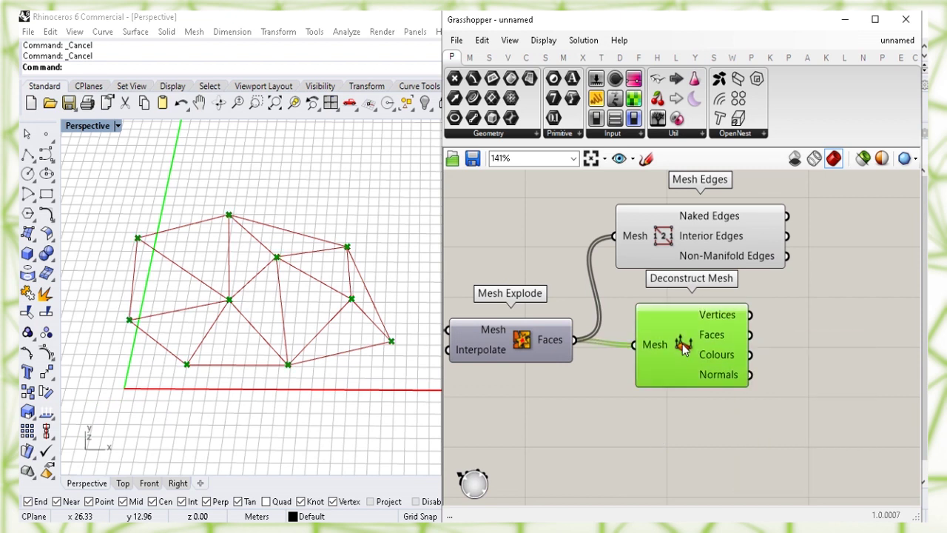
{"action": "right_click", "coordinate": [682, 344]}
{"action": "left_click", "coordinate": [716, 370]}
{"action": "left_click", "coordinate": [787, 372]}
Add a List Item component after Deconstruct Mesh and connect the Vertices output to its List input
{"action": "right_click_drag", "start_coordinate": [869, 379], "coordinate": [722, 376]}
{"action": "double_click", "coordinate": [747, 346]}
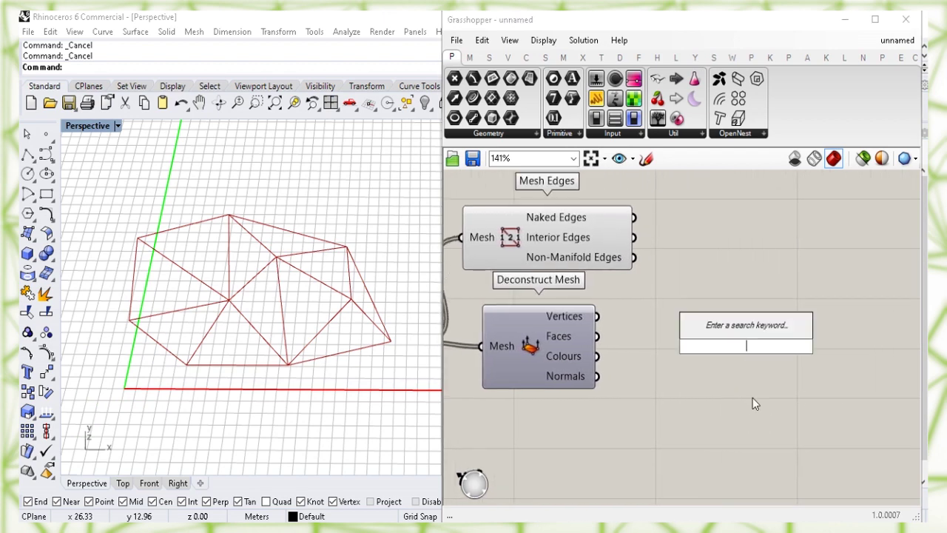
{"action": "type", "text": "list item"}
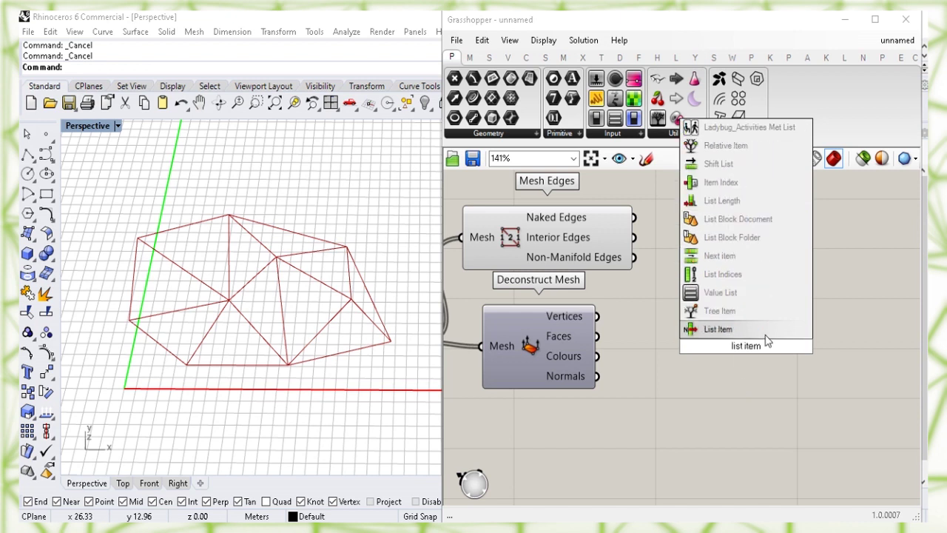
{"action": "left_click", "coordinate": [750, 335]}
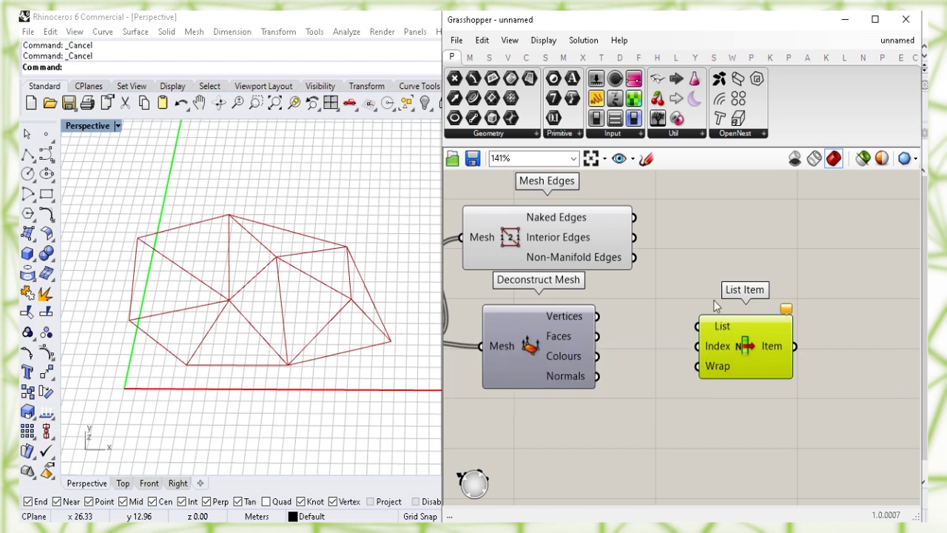
{"action": "left_click_drag", "start_coordinate": [596, 316], "coordinate": [707, 346]}
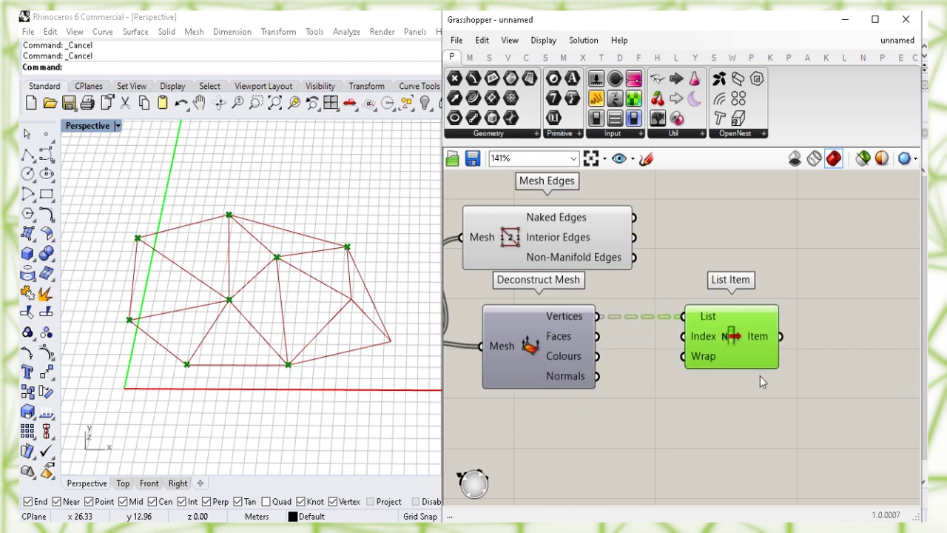
Add the +1 and +2 outputs to the List Item component and place it closer to Deconstruct Mesh
{"action": "scroll", "coordinate": [780, 379], "scroll_direction": "up", "scroll_amount": 1}
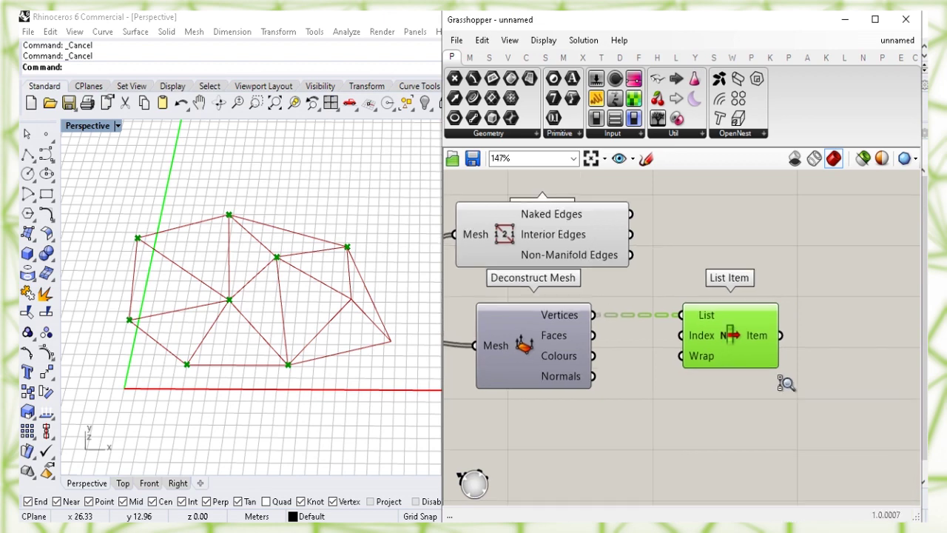
{"action": "scroll", "coordinate": [782, 380], "scroll_direction": "up", "scroll_amount": 5}
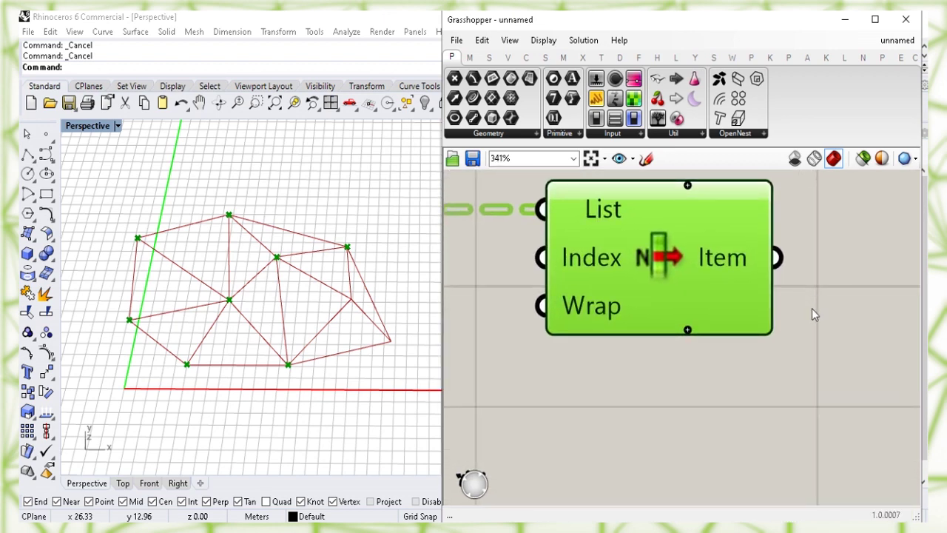
{"action": "left_click", "coordinate": [687, 331]}
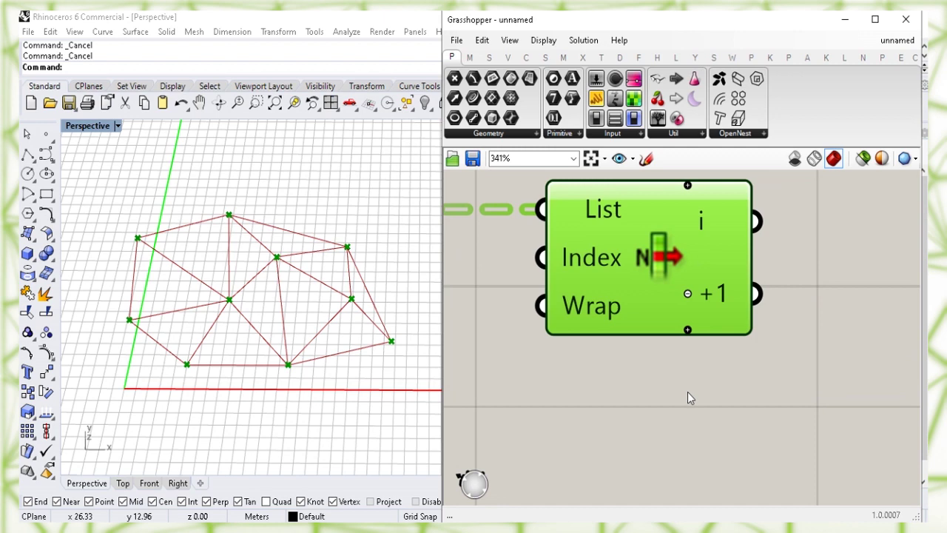
{"action": "left_click", "coordinate": [688, 330]}
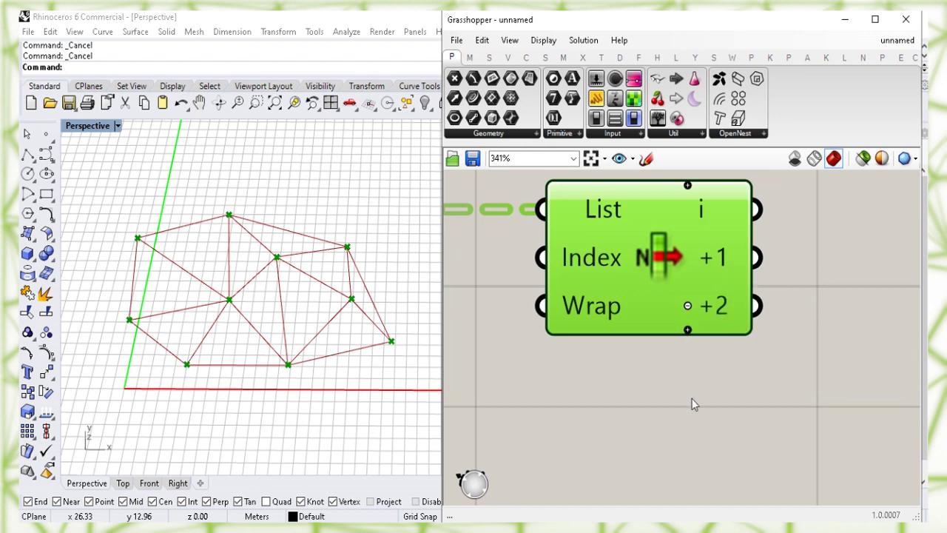
{"action": "left_click", "coordinate": [692, 400]}
{"action": "scroll", "coordinate": [800, 370], "scroll_direction": "down", "scroll_amount": 4}
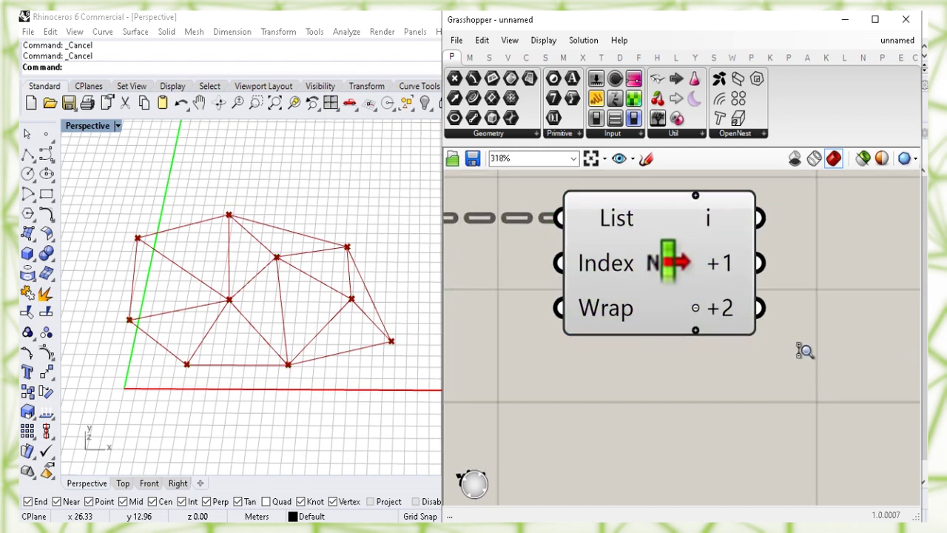
{"action": "scroll", "coordinate": [805, 407], "scroll_direction": "down", "scroll_amount": 2}
{"action": "right_click_drag", "start_coordinate": [837, 325], "coordinate": [840, 367]}
{"action": "left_click_drag", "start_coordinate": [732, 342], "coordinate": [681, 342]}
{"action": "left_click", "coordinate": [787, 389]}
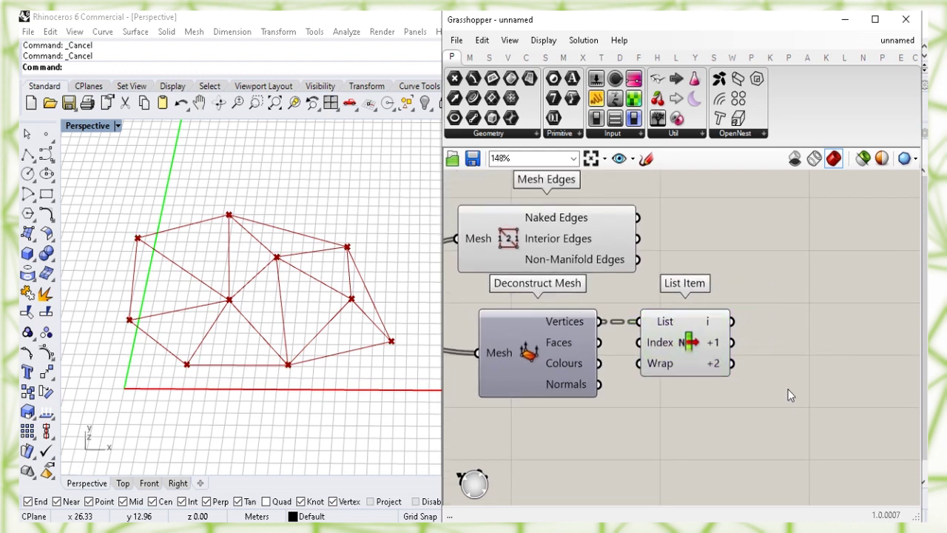
Add an InCircle component beside List Item
{"action": "double_click", "coordinate": [804, 389]}
{"action": "type", "text": "inc"}
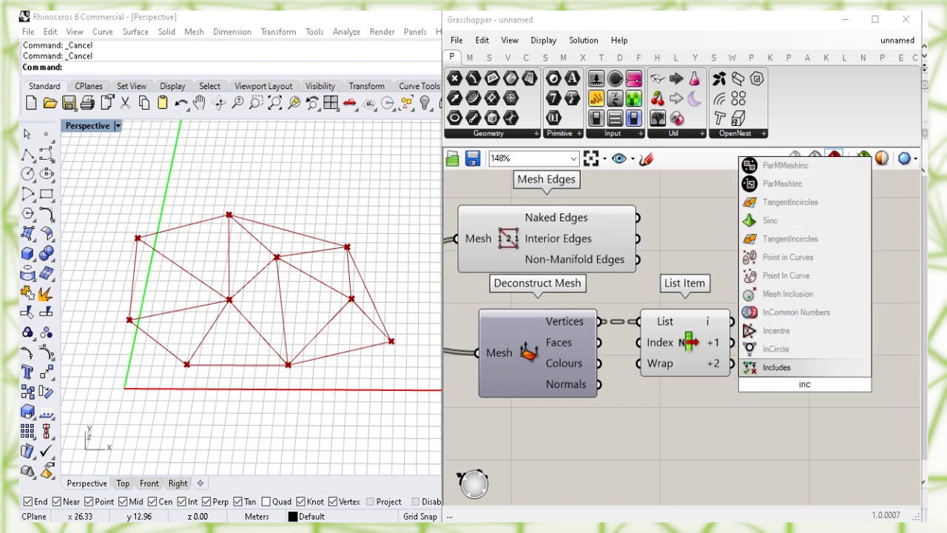
{"action": "type", "text": "l"}
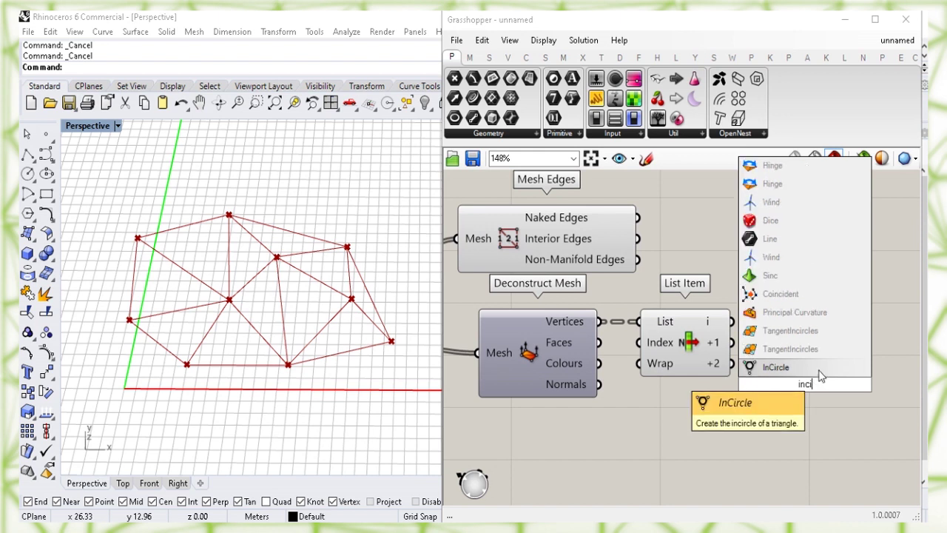
{"action": "left_click", "coordinate": [826, 367]}
{"action": "left_click_drag", "start_coordinate": [806, 388], "coordinate": [827, 344]}
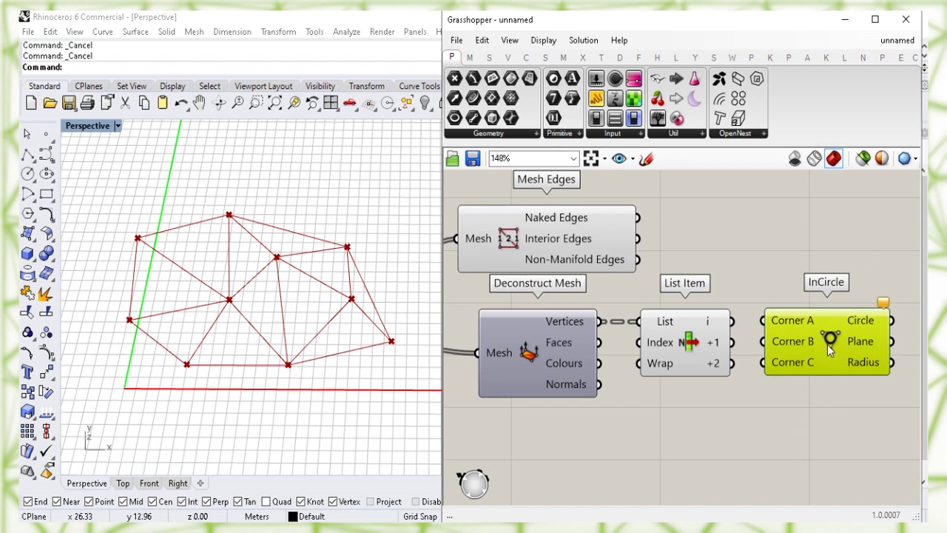
{"action": "left_click", "coordinate": [769, 453]}
Connect List Item outputs i, +1 and +2 to InCircle's Corner A, Corner B and Corner C, and place InCircle close to List Item
{"action": "left_click", "coordinate": [693, 346]}
{"action": "left_click", "coordinate": [713, 430]}
{"action": "left_click_drag", "start_coordinate": [731, 321], "coordinate": [766, 377]}
{"action": "left_click_drag", "start_coordinate": [821, 347], "coordinate": [803, 348]}
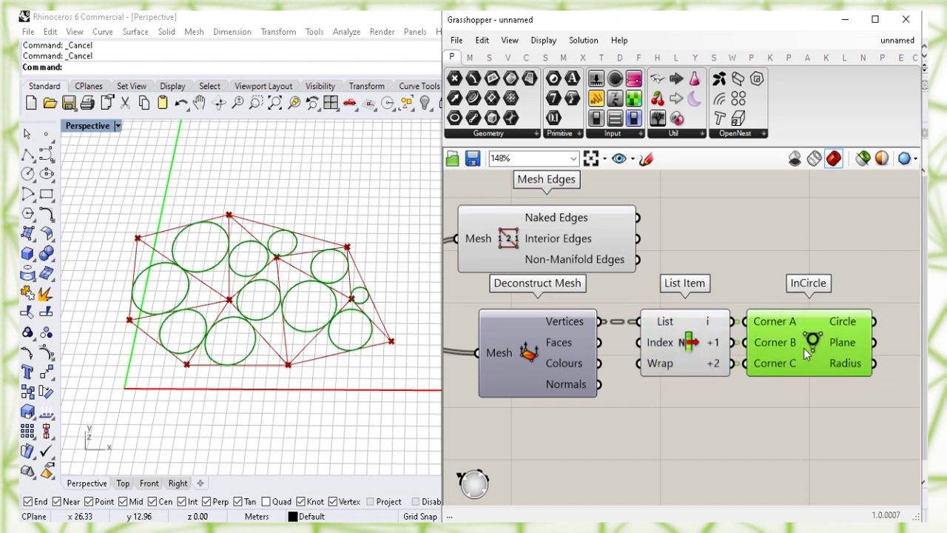
{"action": "left_click", "coordinate": [749, 414]}
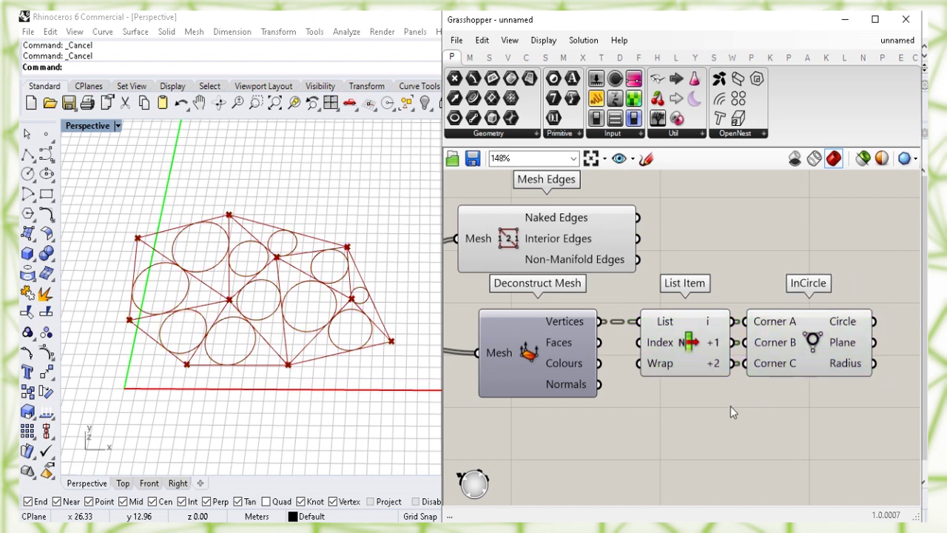
Turn off the preview of the List Item component
{"action": "left_click", "coordinate": [693, 349]}
{"action": "right_click", "coordinate": [687, 343]}
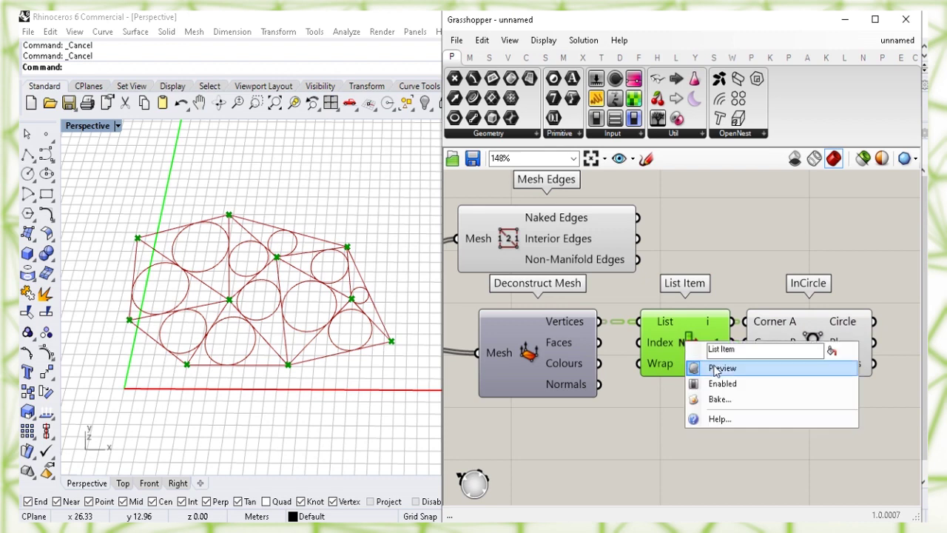
{"action": "left_click", "coordinate": [714, 366]}
{"action": "left_click", "coordinate": [708, 419]}
Check the circles made by InCircle in the viewport and delete the Mesh Edges component
{"action": "left_click", "coordinate": [817, 348]}
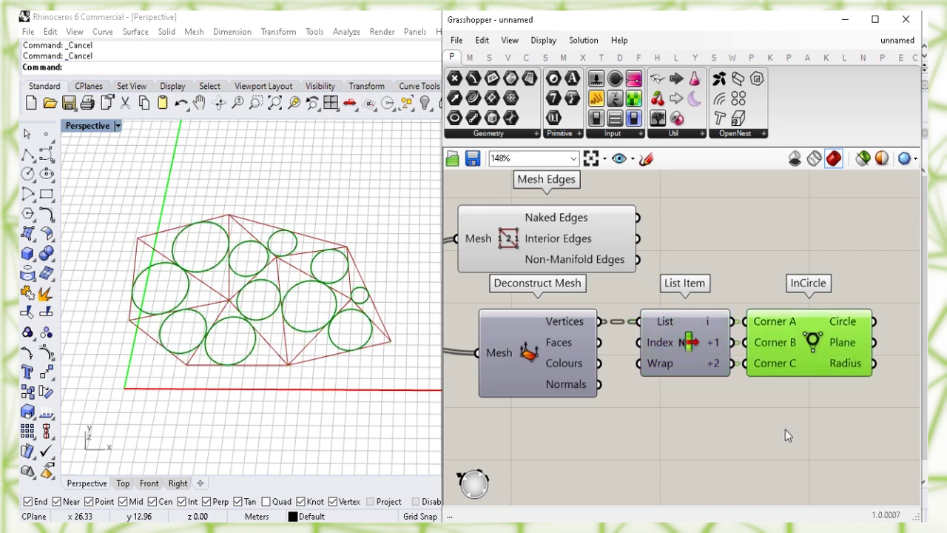
{"action": "left_click", "coordinate": [785, 429]}
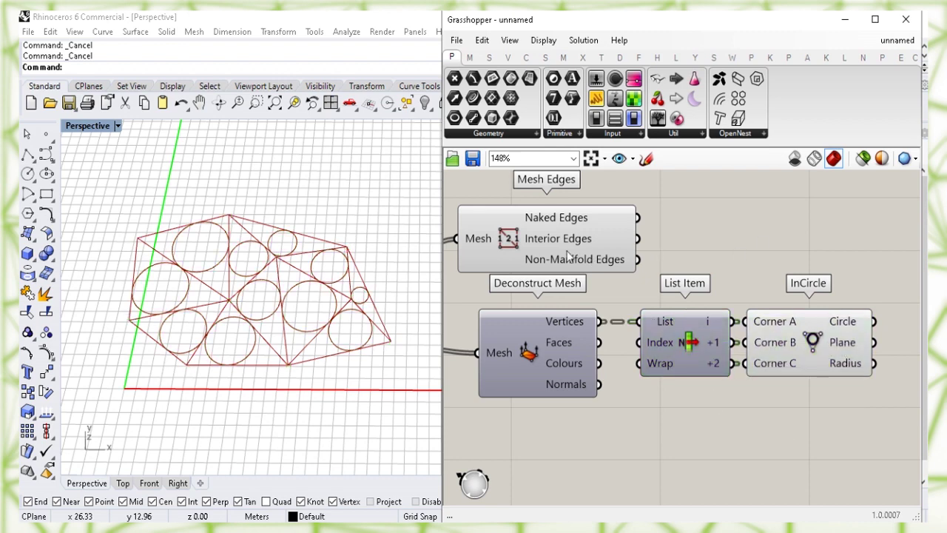
{"action": "left_click", "coordinate": [568, 259]}
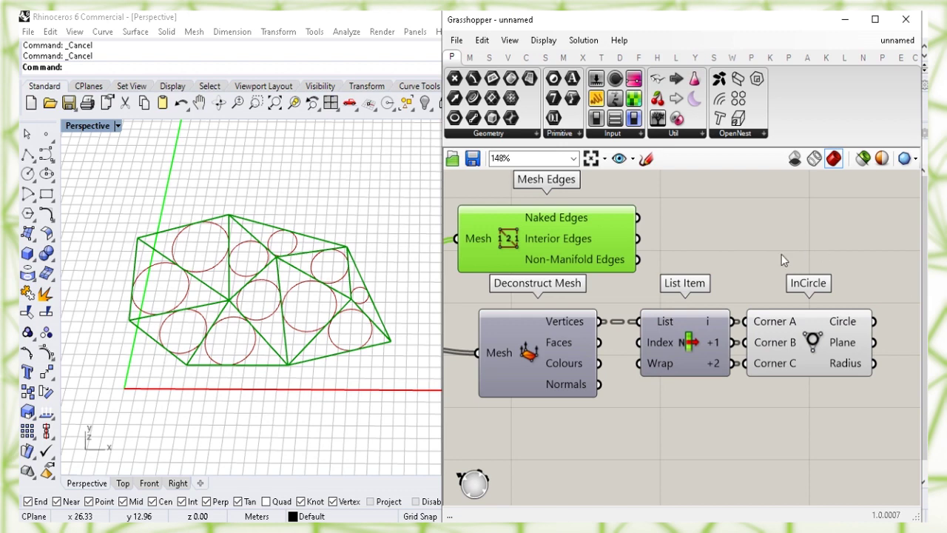
{"action": "left_click", "coordinate": [482, 40]}
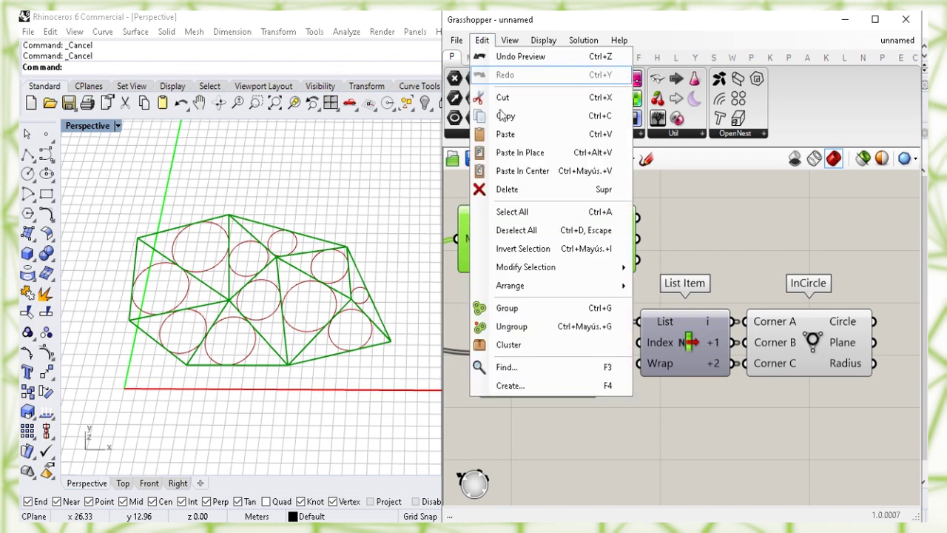
{"action": "left_click", "coordinate": [567, 191]}
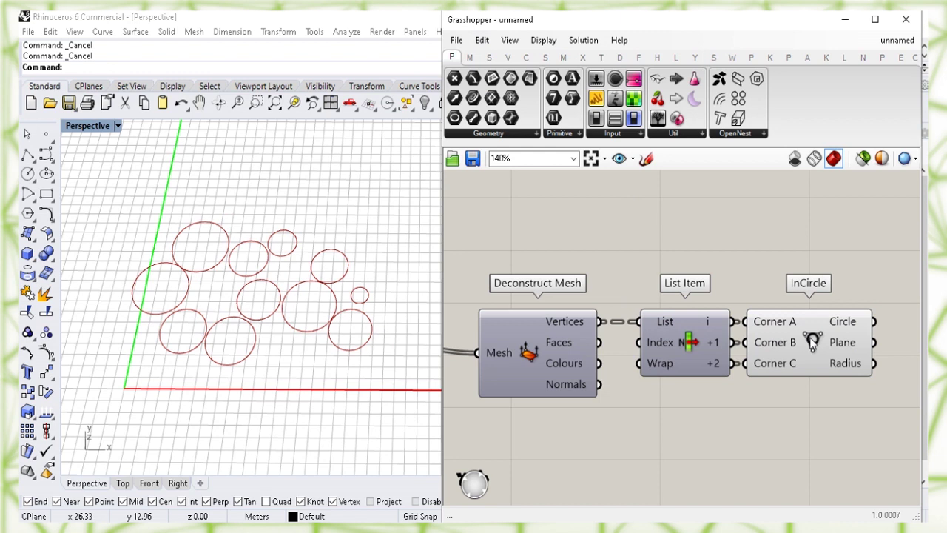
Add a Scale component above and after the InCircle component
{"action": "left_click", "coordinate": [813, 343]}
{"action": "left_click", "coordinate": [849, 430]}
{"action": "right_click_drag", "start_coordinate": [859, 423], "coordinate": [738, 378]}
{"action": "right_click_drag", "start_coordinate": [676, 309], "coordinate": [674, 292]}
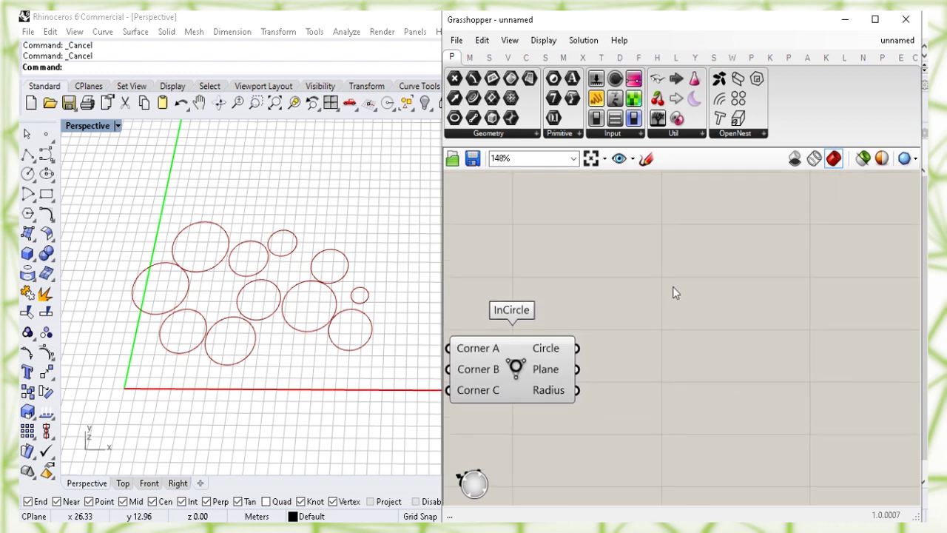
{"action": "double_click", "coordinate": [691, 268]}
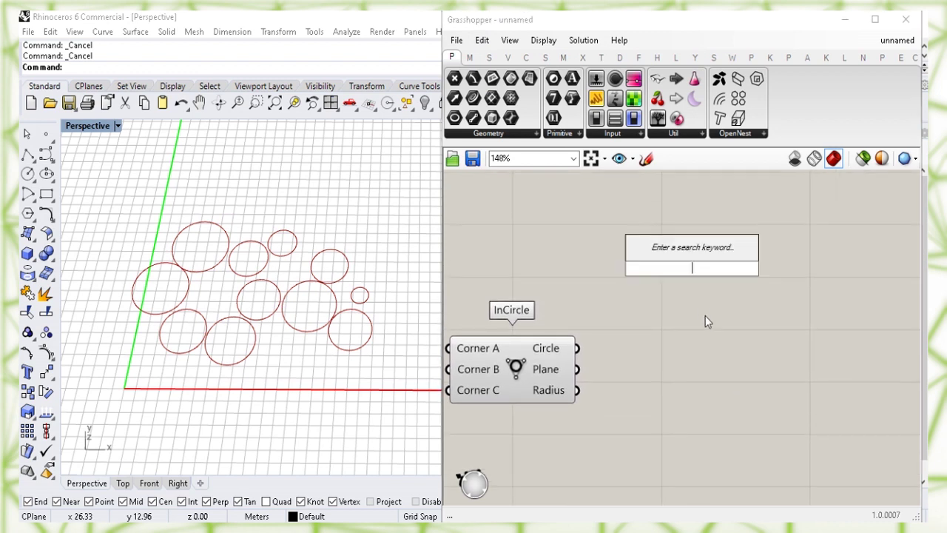
{"action": "type", "text": "sc"}
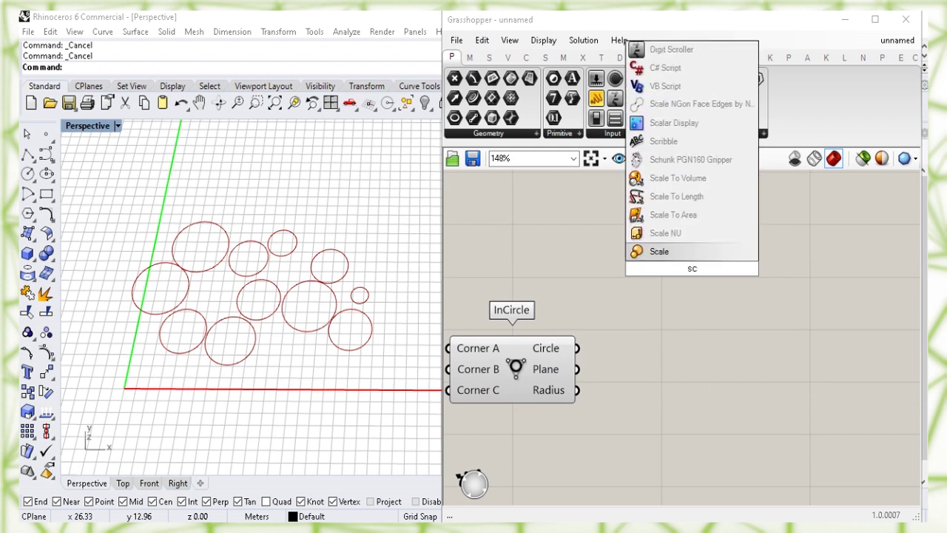
{"action": "left_click", "coordinate": [719, 254]}
{"action": "left_click_drag", "start_coordinate": [728, 278], "coordinate": [808, 277]}
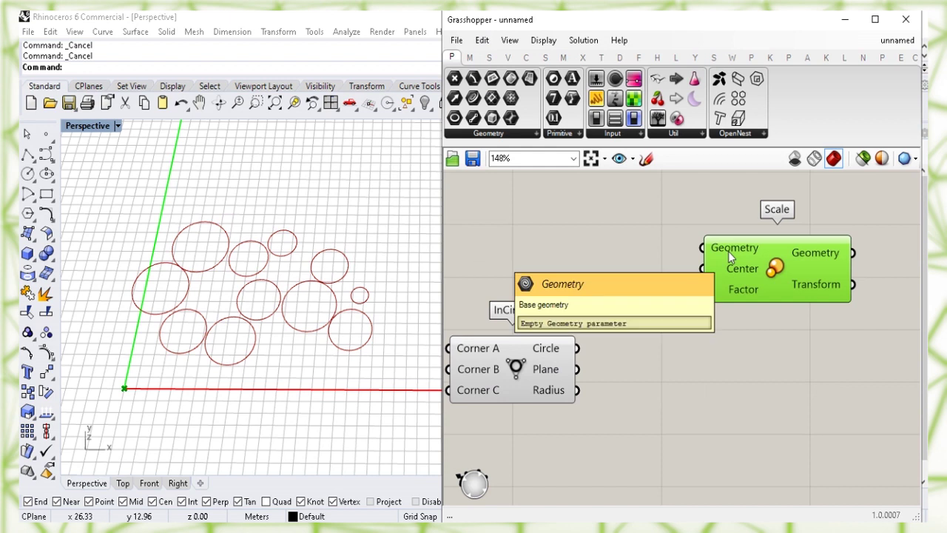
{"action": "left_click", "coordinate": [643, 277]}
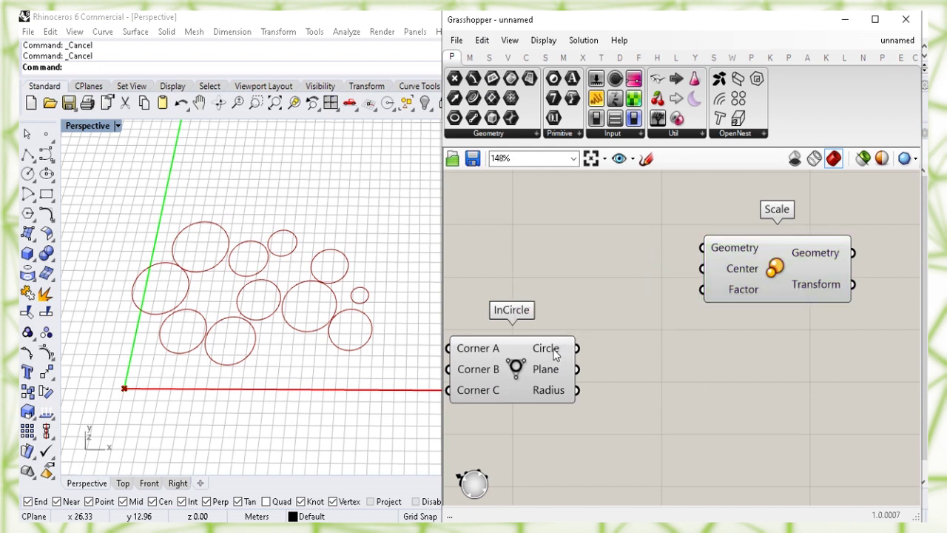
Connect the Circle output of InCircle to the Geometry input of Scale and move Scale farther away from InCircle
{"action": "mouse_move", "coordinate": [556, 354]}
{"action": "left_click_drag", "start_coordinate": [575, 348], "coordinate": [702, 248]}
{"action": "left_click_drag", "start_coordinate": [791, 260], "coordinate": [851, 249]}
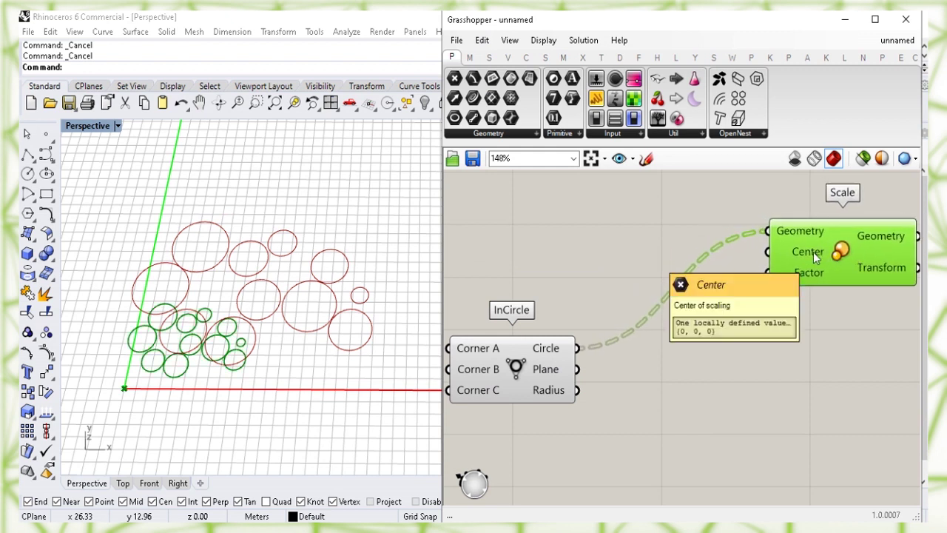
{"action": "left_click", "coordinate": [739, 369]}
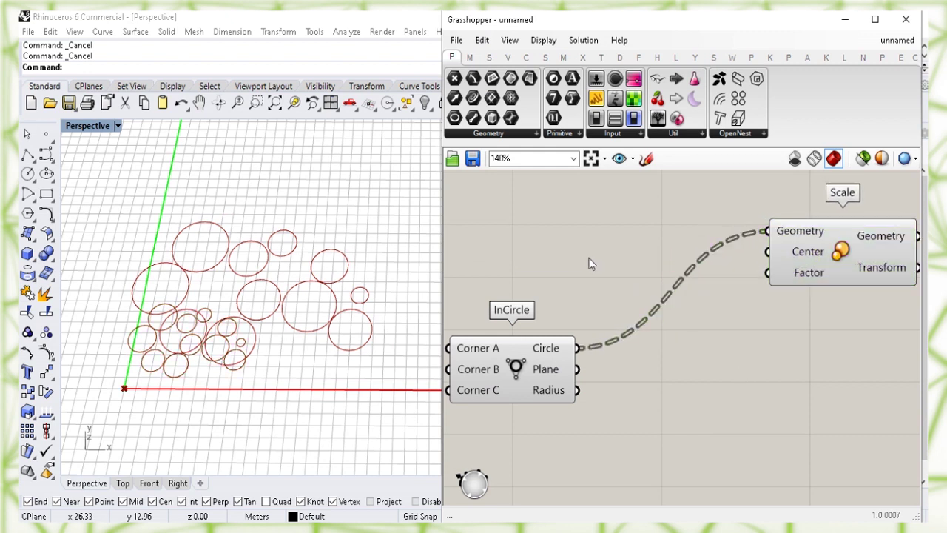
Add an Area component above InCircle, ahead of the Scale component
{"action": "double_click", "coordinate": [586, 255]}
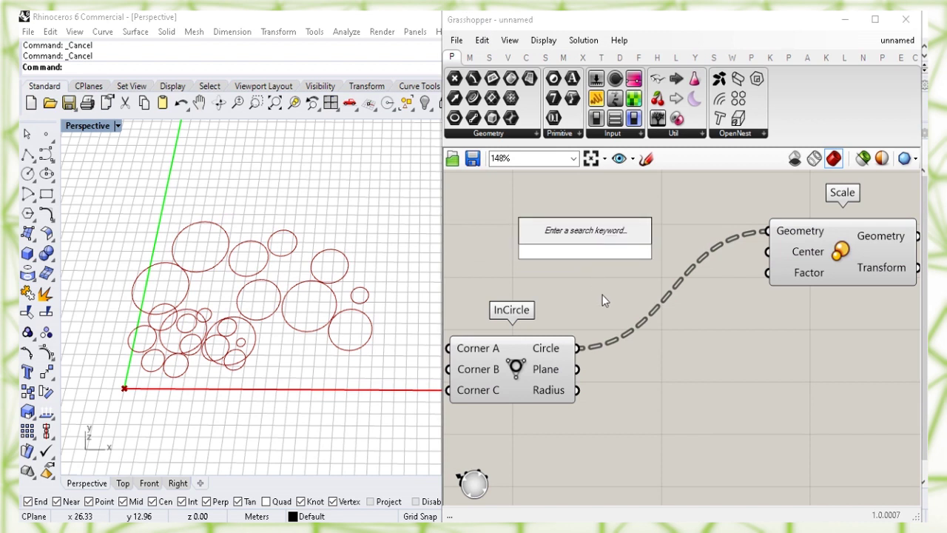
{"action": "type", "text": "area"}
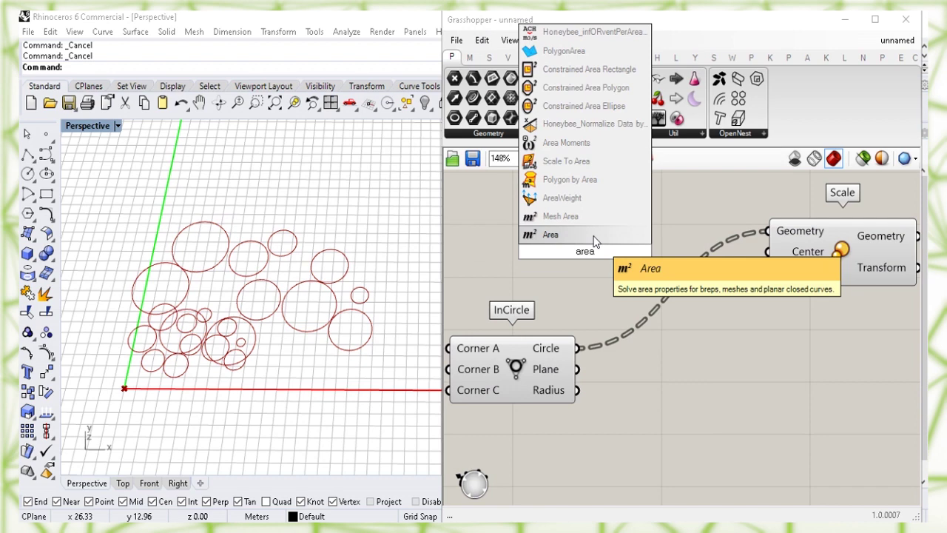
{"action": "key", "text": "Return"}
{"action": "left_click_drag", "start_coordinate": [594, 252], "coordinate": [619, 250]}
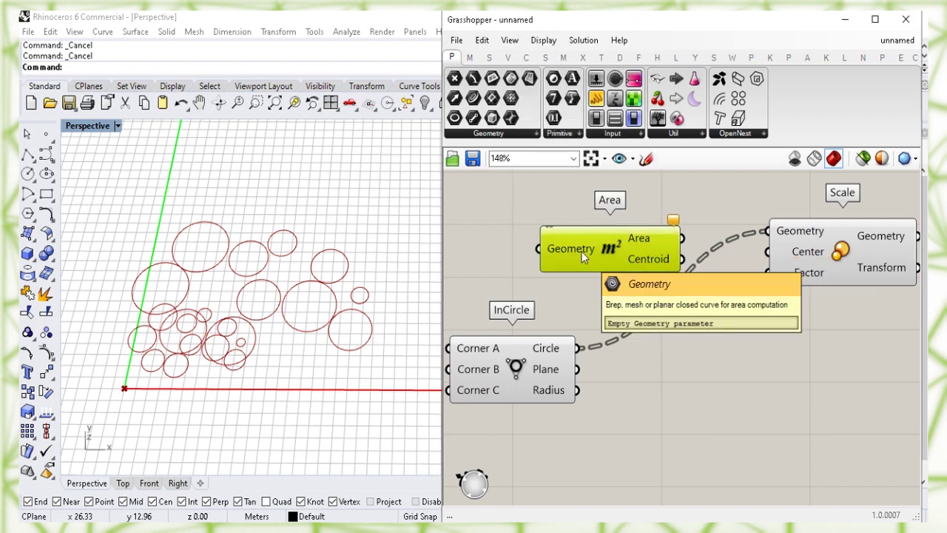
Connect the Circle output of InCircle to the Geometry input of Area and nudge Area slightly upward
{"action": "left_click", "coordinate": [537, 364]}
{"action": "left_click_drag", "start_coordinate": [577, 347], "coordinate": [537, 250]}
{"action": "left_click_drag", "start_coordinate": [612, 259], "coordinate": [607, 246]}
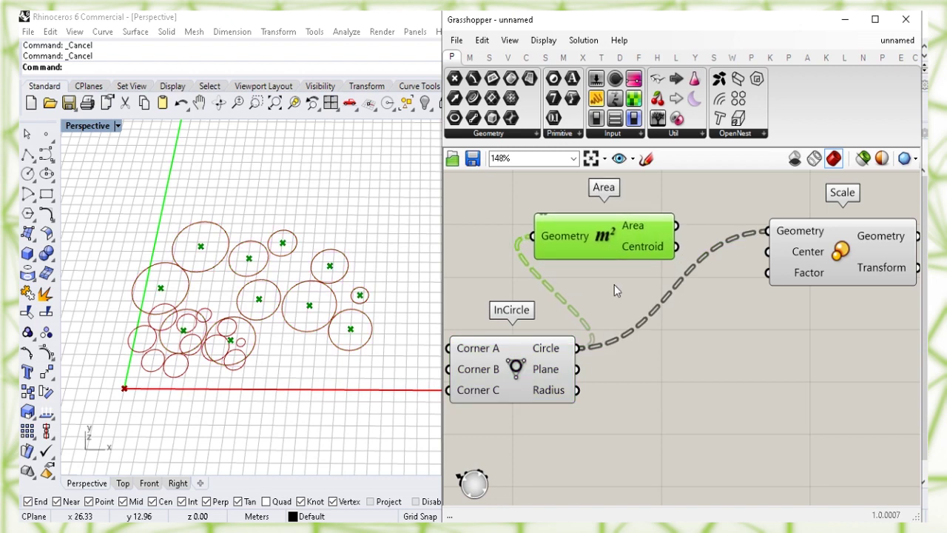
{"action": "left_click", "coordinate": [614, 284]}
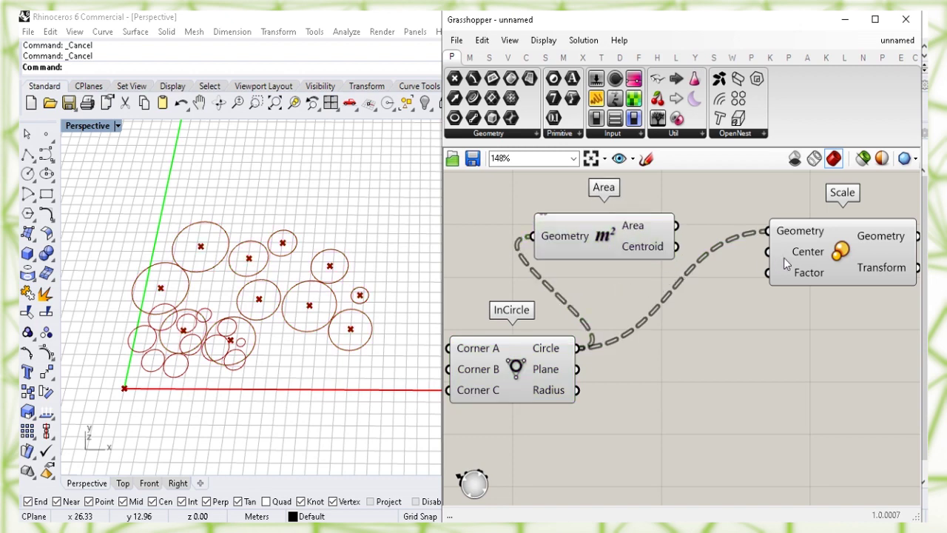
Connect the Centroid output of Area to the Center input of Scale
{"action": "left_click_drag", "start_coordinate": [676, 246], "coordinate": [767, 252]}
{"action": "right_click_drag", "start_coordinate": [744, 332], "coordinate": [728, 344]}
{"action": "scroll", "coordinate": [725, 351], "scroll_direction": "down", "scroll_amount": 1}
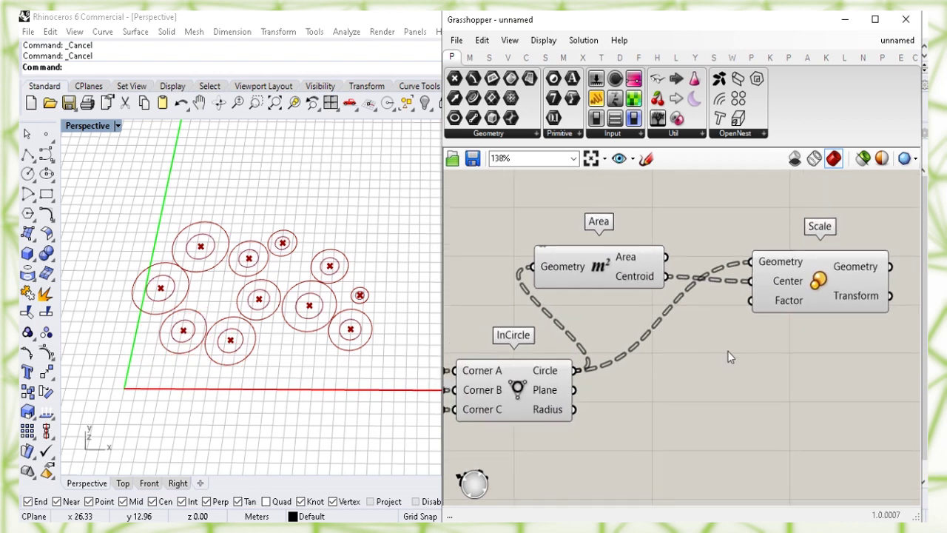
{"action": "left_click", "coordinate": [805, 291]}
{"action": "left_click", "coordinate": [767, 351]}
{"action": "right_click_drag", "start_coordinate": [720, 331], "coordinate": [725, 366]}
{"action": "mouse_move", "coordinate": [779, 332]}
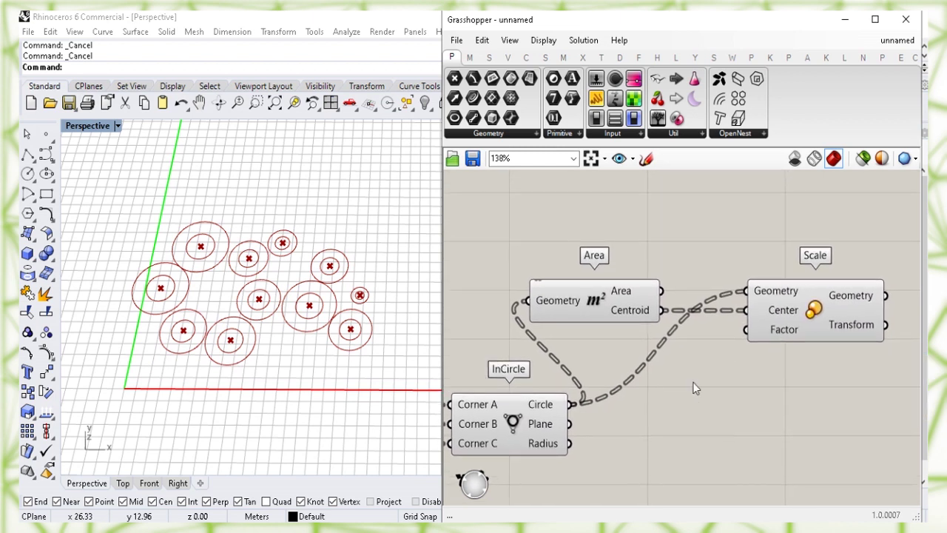
Add a number slider above Area ranging from 1.50 to 2.00, set at 1.50, and connect it to the Factor input of Scale
{"action": "right_click_drag", "start_coordinate": [560, 217], "coordinate": [558, 231]}
{"action": "double_click", "coordinate": [558, 231]}
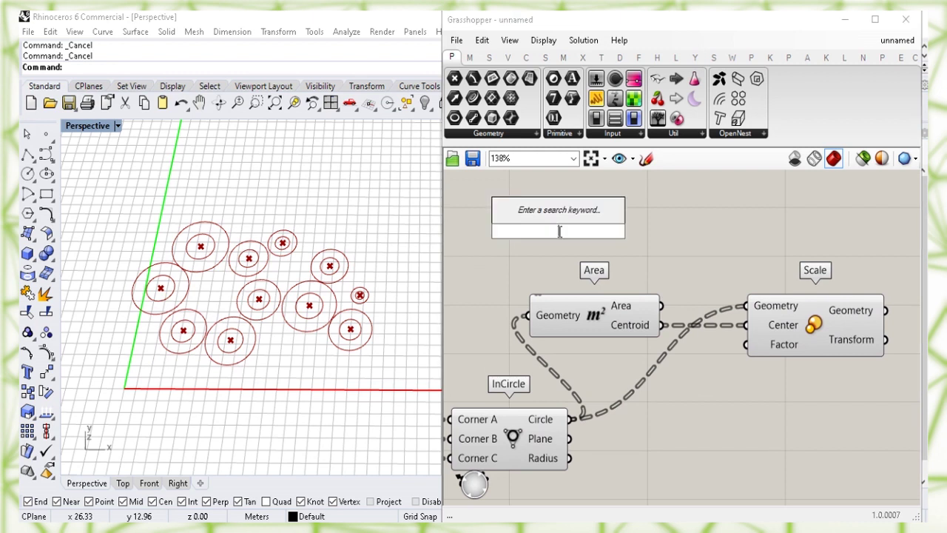
{"action": "type", "text": "1.5"}
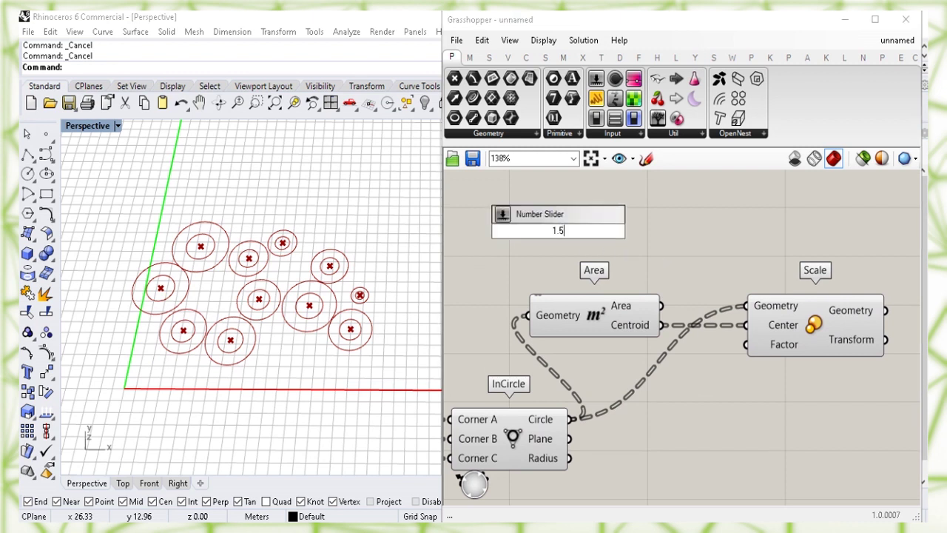
{"action": "type", "text": "0<2.00"}
{"action": "key", "text": "Return"}
{"action": "left_click_drag", "start_coordinate": [630, 233], "coordinate": [749, 351]}
{"action": "left_click", "coordinate": [686, 224]}
{"action": "left_click", "coordinate": [721, 398]}
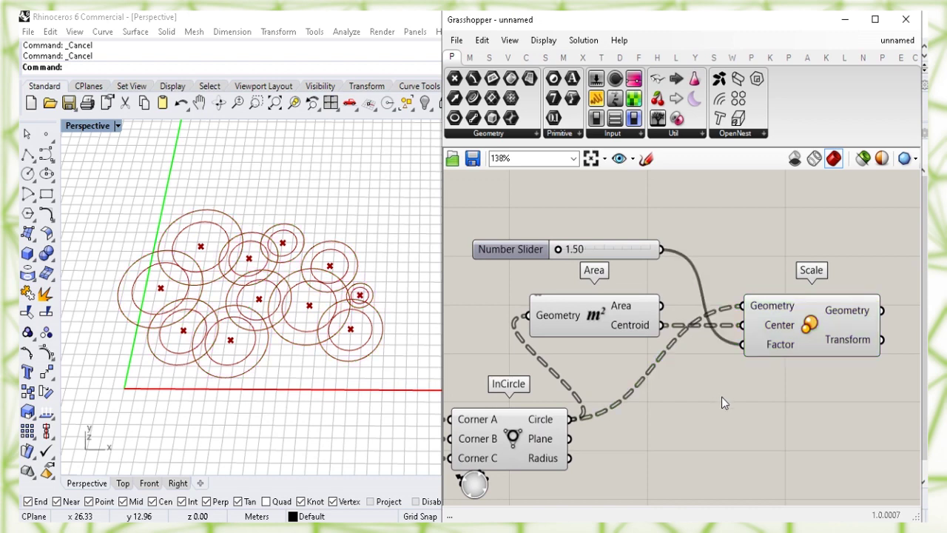
Turn off the preview of the Area component and highlight the Scale component's circles in the viewport
{"action": "left_click", "coordinate": [600, 319]}
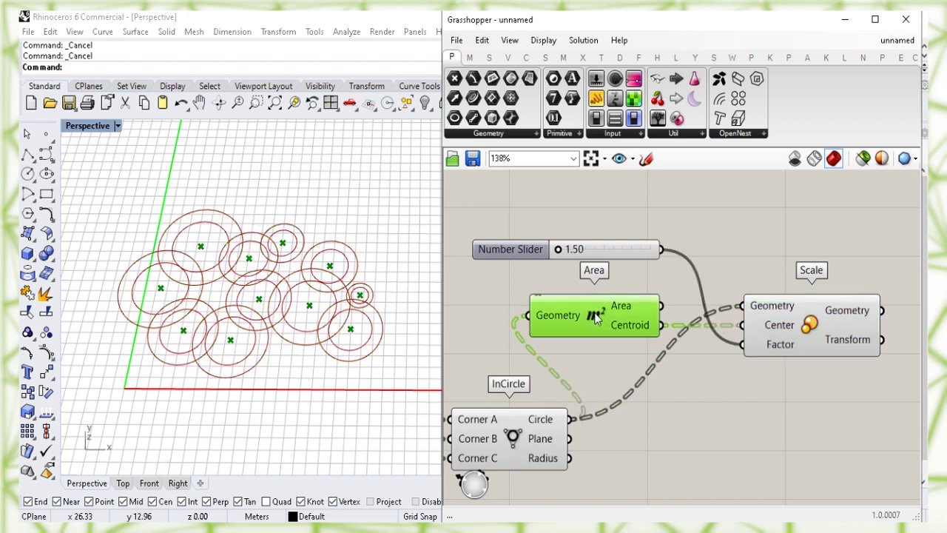
{"action": "right_click", "coordinate": [594, 317]}
{"action": "left_click", "coordinate": [634, 339]}
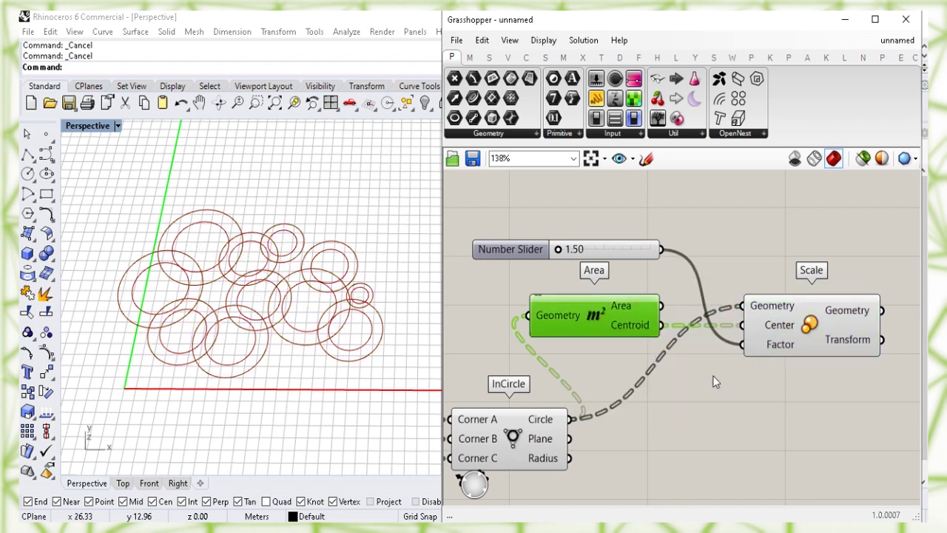
{"action": "left_click", "coordinate": [731, 397]}
{"action": "left_click_drag", "start_coordinate": [730, 397], "coordinate": [888, 290]}
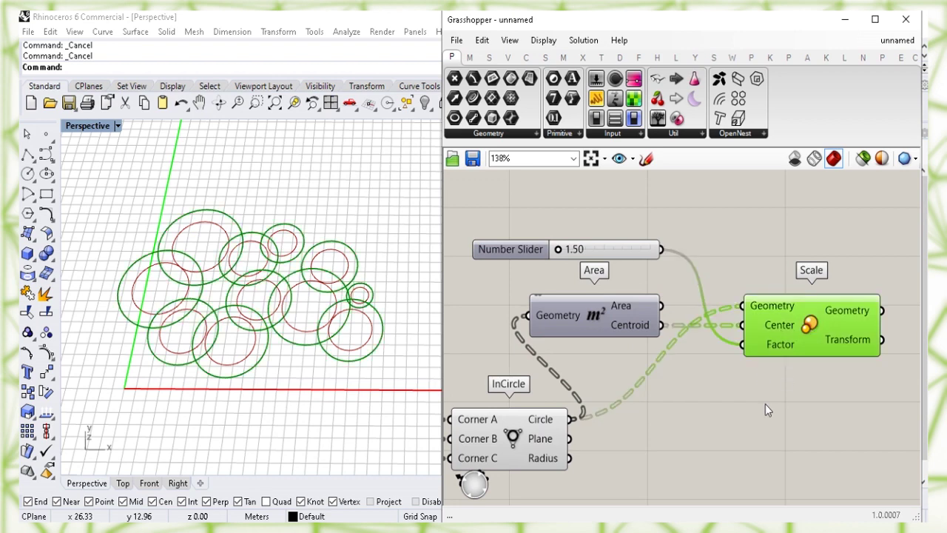
{"action": "left_click", "coordinate": [765, 404]}
Add a Region Union component after the Scale component
{"action": "right_click_drag", "start_coordinate": [834, 396], "coordinate": [732, 392]}
{"action": "right_click_drag", "start_coordinate": [839, 377], "coordinate": [785, 358]}
{"action": "right_click_drag", "start_coordinate": [720, 349], "coordinate": [655, 344]}
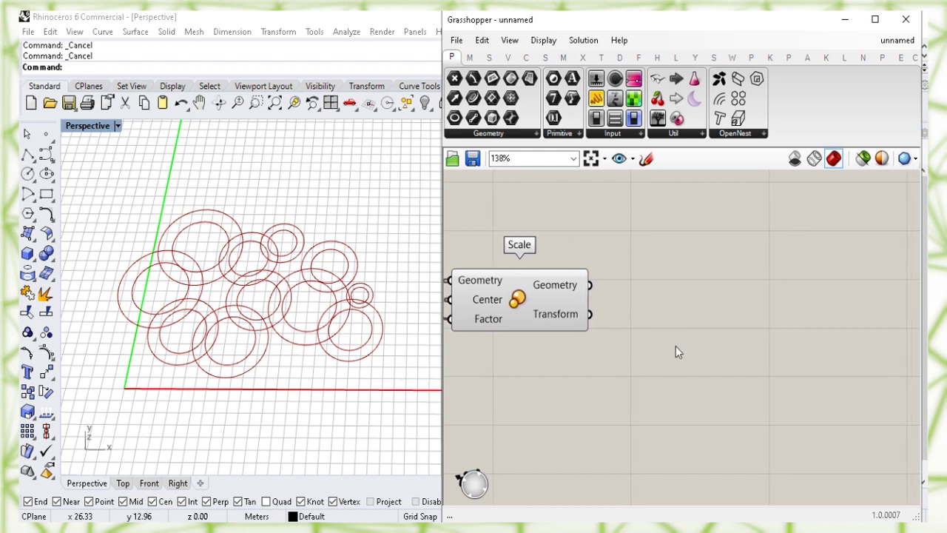
{"action": "double_click", "coordinate": [720, 314]}
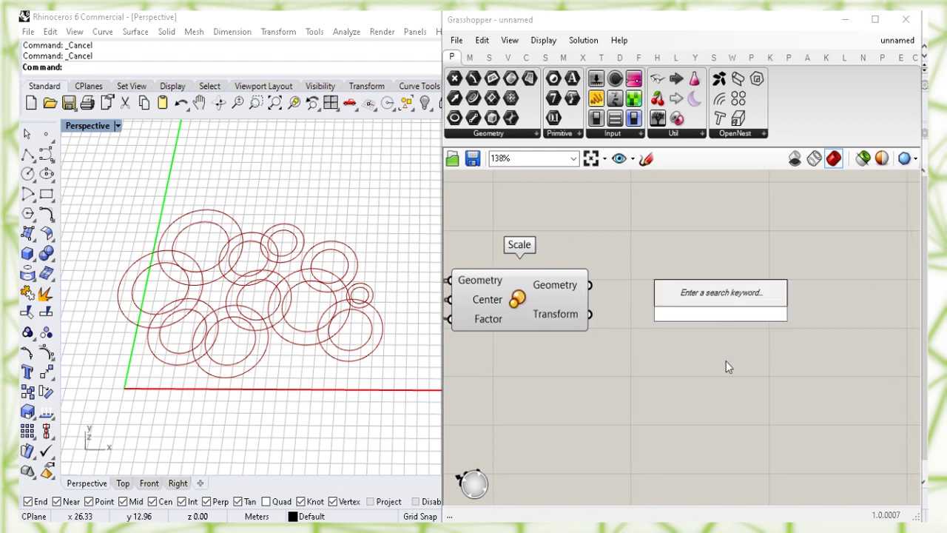
{"action": "type", "text": "reg"}
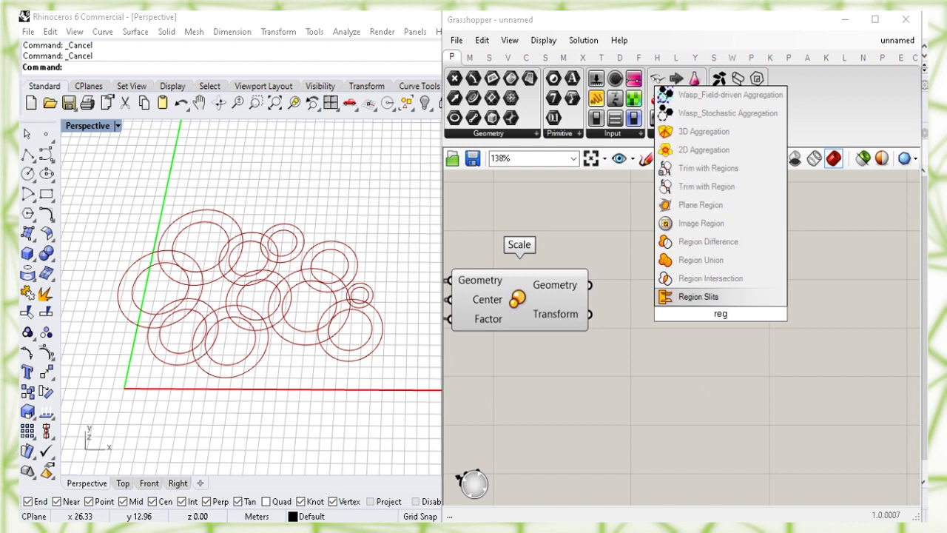
{"action": "type", "text": "ion u"}
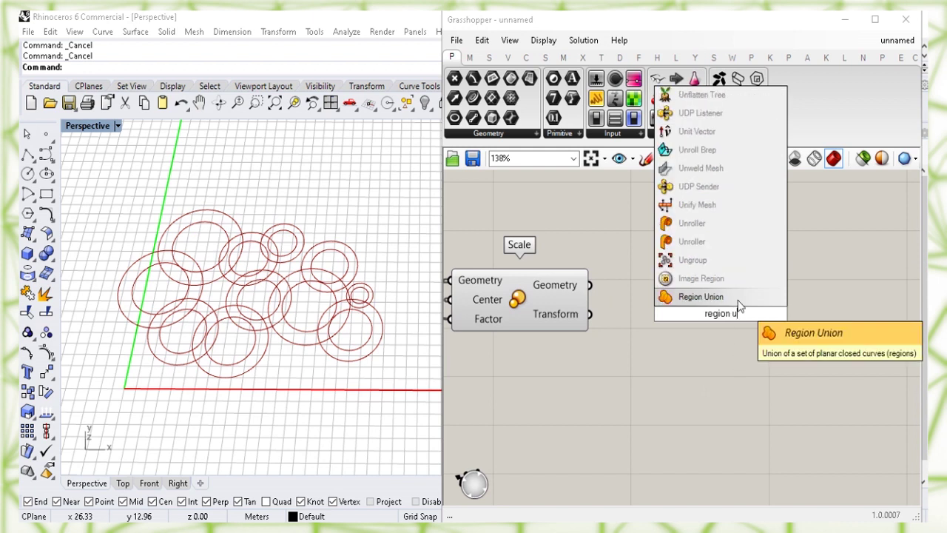
{"action": "left_click", "coordinate": [746, 297]}
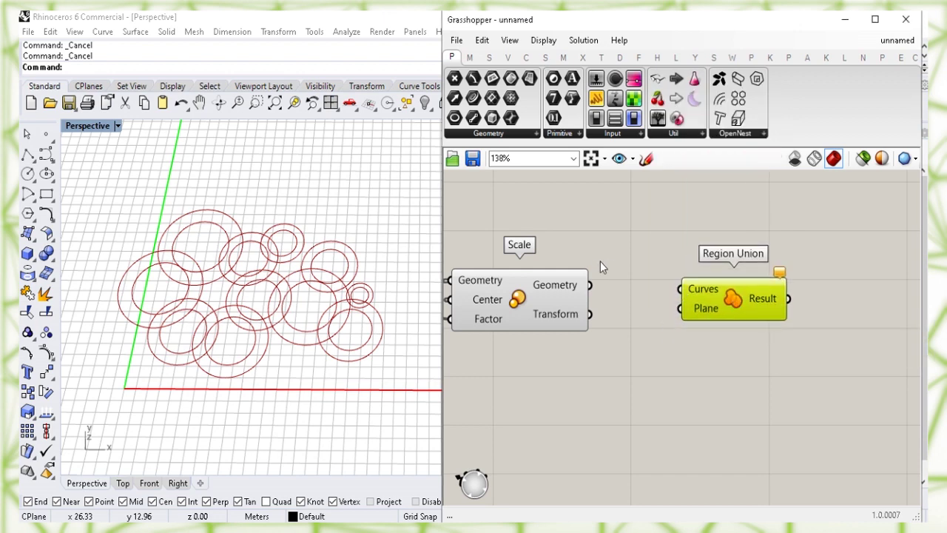
Flatten the Curves input of Region Union and connect the Geometry output of Scale to it, moving the component closer to Scale
{"action": "mouse_move", "coordinate": [560, 291]}
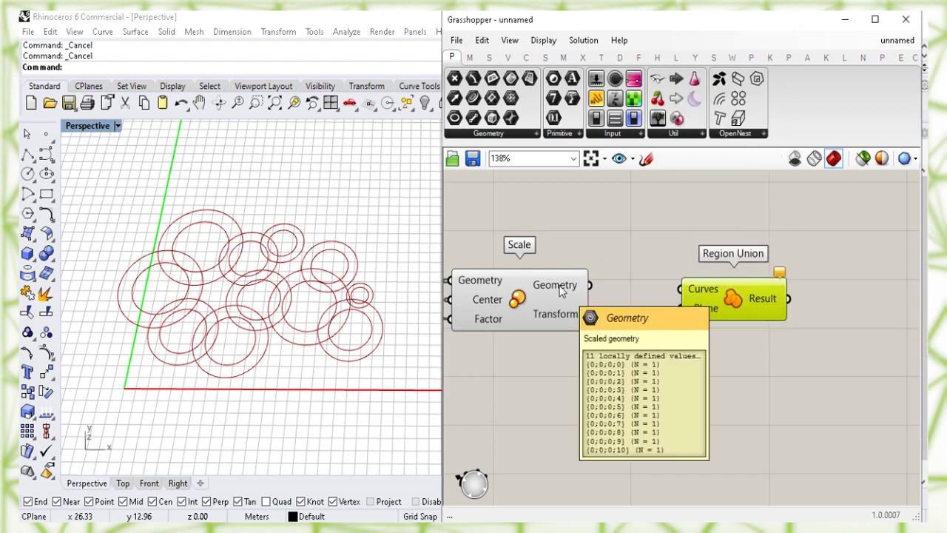
{"action": "left_click", "coordinate": [522, 300]}
{"action": "left_click", "coordinate": [639, 244]}
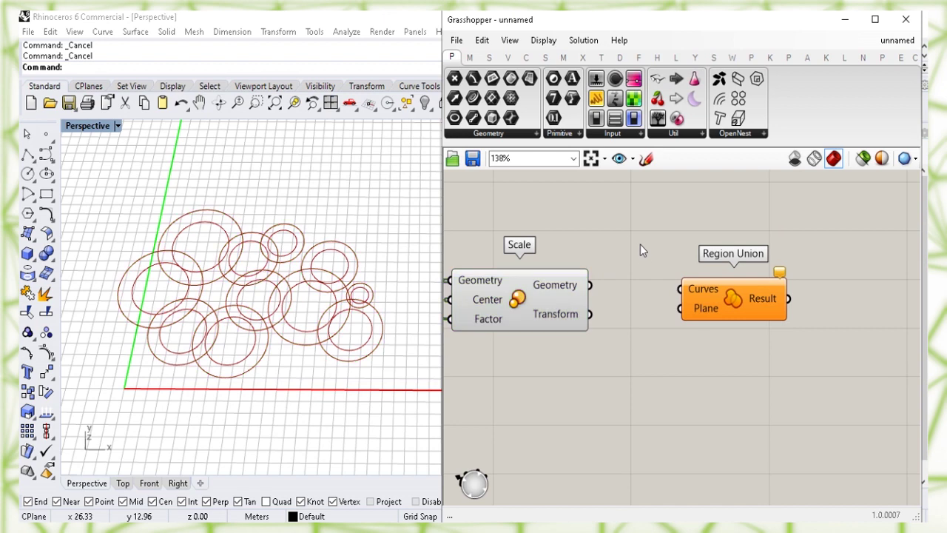
{"action": "left_click_drag", "start_coordinate": [711, 295], "coordinate": [673, 285]}
{"action": "right_click", "coordinate": [663, 280]}
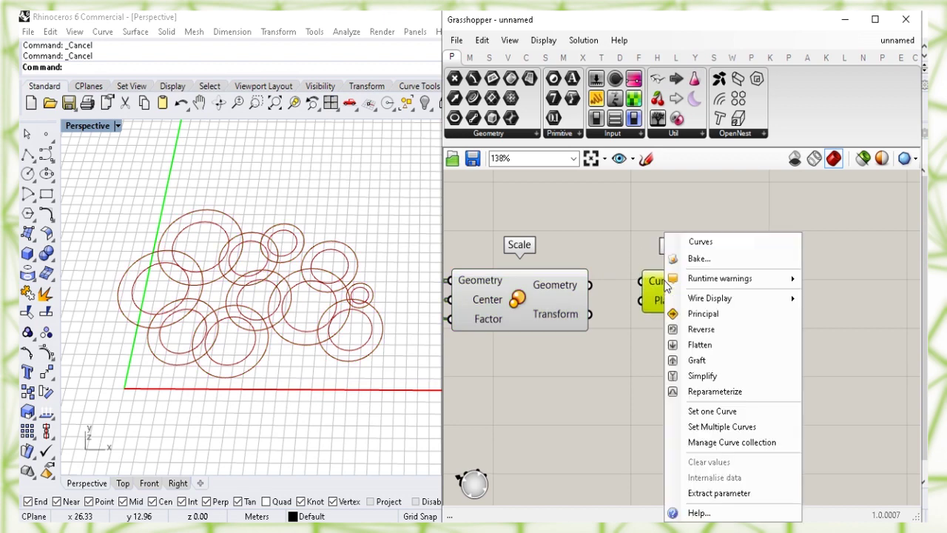
{"action": "left_click", "coordinate": [764, 345]}
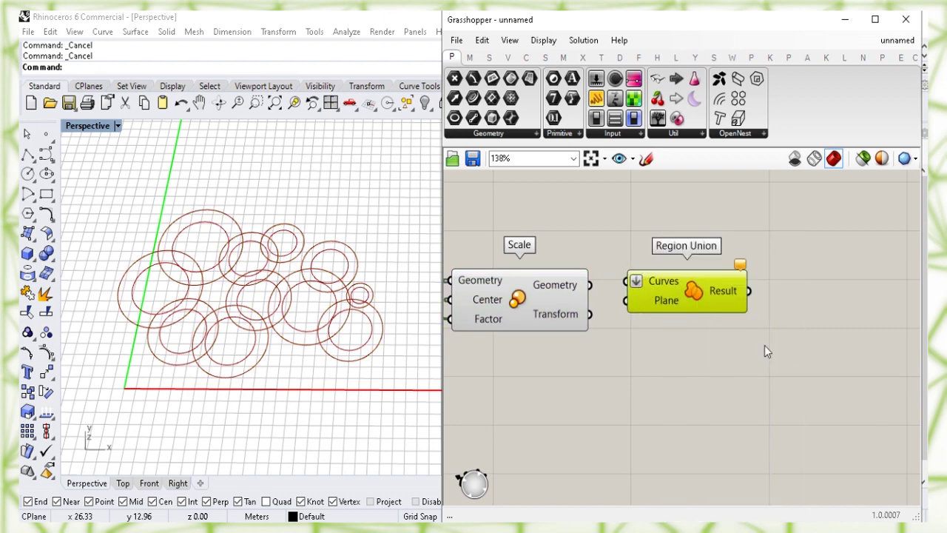
{"action": "left_click_drag", "start_coordinate": [619, 284], "coordinate": [589, 285]}
{"action": "mouse_move", "coordinate": [693, 300]}
{"action": "left_mouse_down"}
{"action": "mouse_move", "coordinate": [693, 309]}
{"action": "mouse_move", "coordinate": [680, 297]}
{"action": "left_mouse_up"}
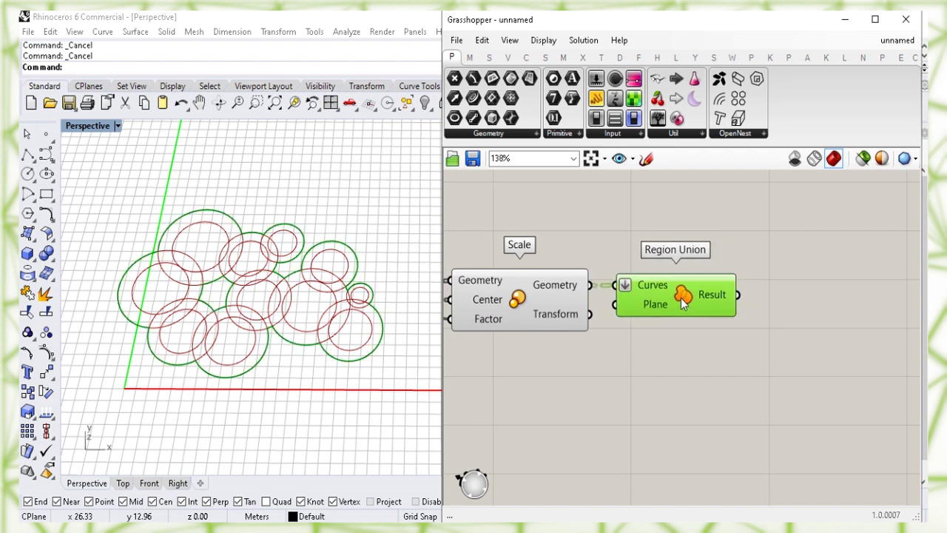
Turn off the preview of the Scale component so that the merged outline from Region Union can be seen
{"action": "left_click", "coordinate": [516, 300]}
{"action": "right_click", "coordinate": [516, 300]}
{"action": "left_click", "coordinate": [538, 323]}
{"action": "left_click", "coordinate": [593, 375]}
{"action": "left_click_drag", "start_coordinate": [684, 300], "coordinate": [678, 304]}
{"action": "left_click", "coordinate": [676, 359]}
Add a Boundary Surfaces component after Region Union and connect the Result output to its Edges input
{"action": "right_click_drag", "start_coordinate": [806, 338], "coordinate": [721, 327]}
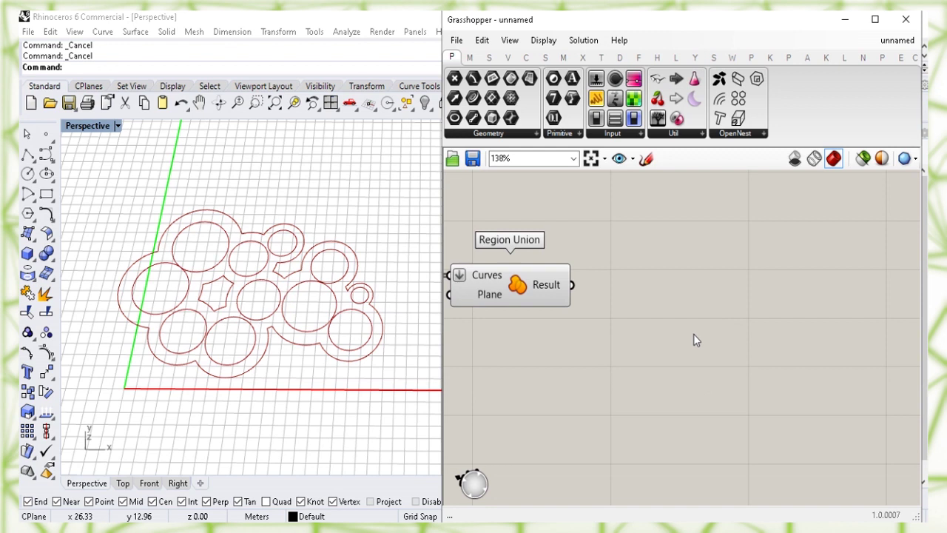
{"action": "double_click", "coordinate": [693, 334]}
{"action": "type", "text": "bound"}
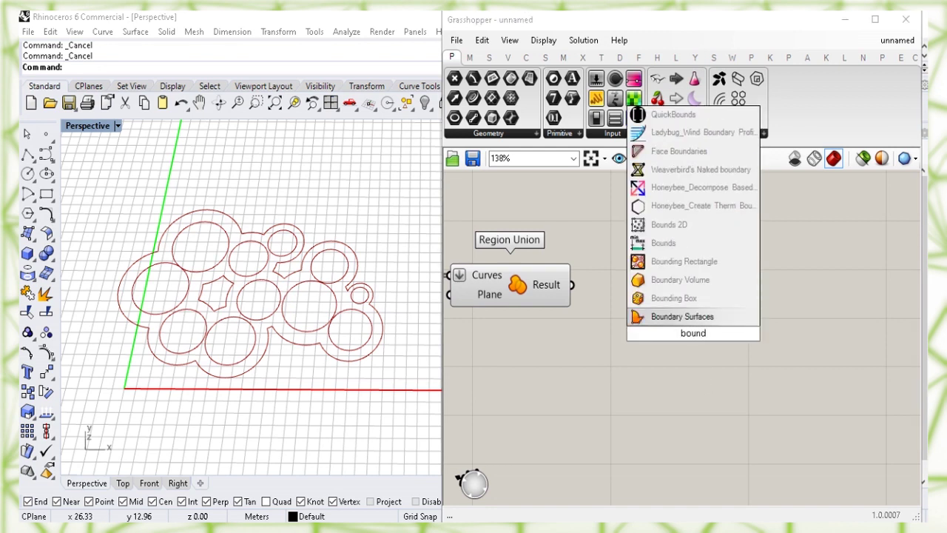
{"action": "left_click", "coordinate": [718, 317]}
{"action": "left_click_drag", "start_coordinate": [699, 336], "coordinate": [662, 286]}
{"action": "left_click", "coordinate": [602, 323]}
{"action": "left_click_drag", "start_coordinate": [571, 285], "coordinate": [646, 288]}
{"action": "left_click", "coordinate": [625, 341]}
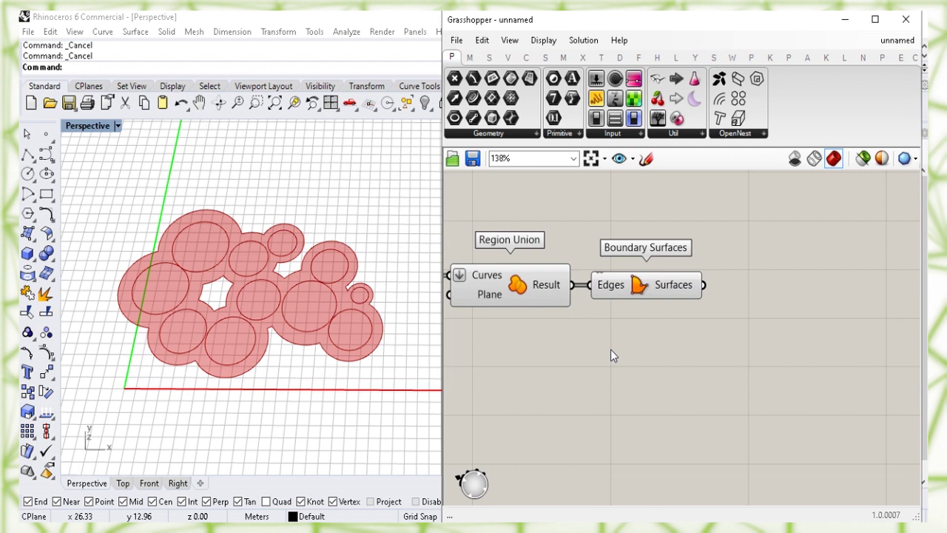
Turn off the preview of the Region Union component
{"action": "left_click", "coordinate": [519, 291]}
{"action": "right_click", "coordinate": [518, 289]}
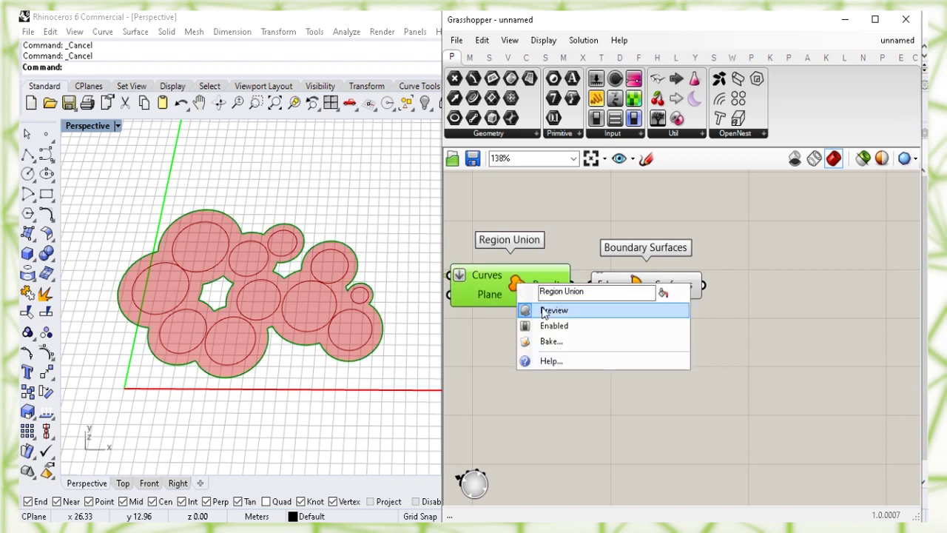
{"action": "left_click", "coordinate": [569, 311]}
{"action": "left_click", "coordinate": [564, 355]}
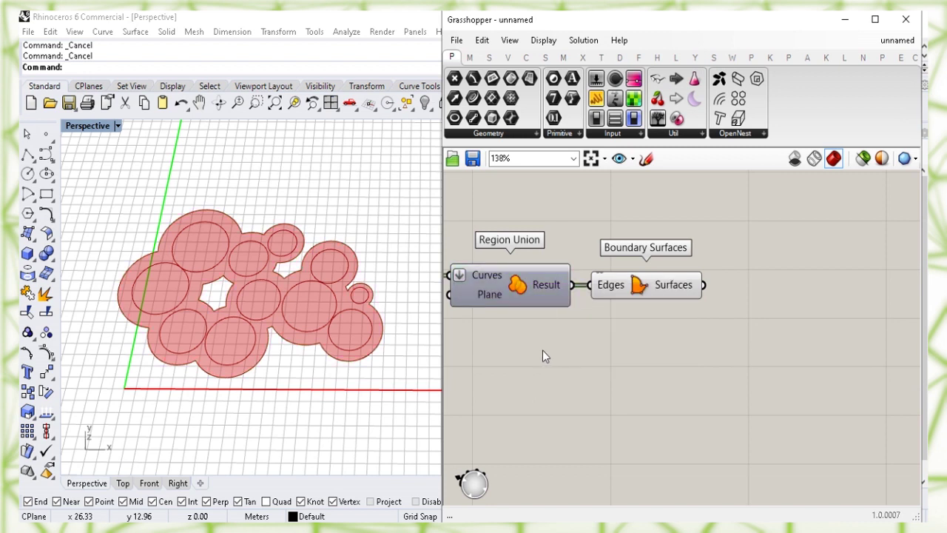
Turn the preview of the Area component back on and view the circle centroids at a lower angle
{"action": "right_click_drag", "start_coordinate": [541, 353], "coordinate": [615, 348]}
{"action": "right_click_drag", "start_coordinate": [533, 360], "coordinate": [713, 348]}
{"action": "scroll", "coordinate": [712, 351], "scroll_direction": "down", "scroll_amount": 2}
{"action": "right_click_drag", "start_coordinate": [763, 395], "coordinate": [757, 359]}
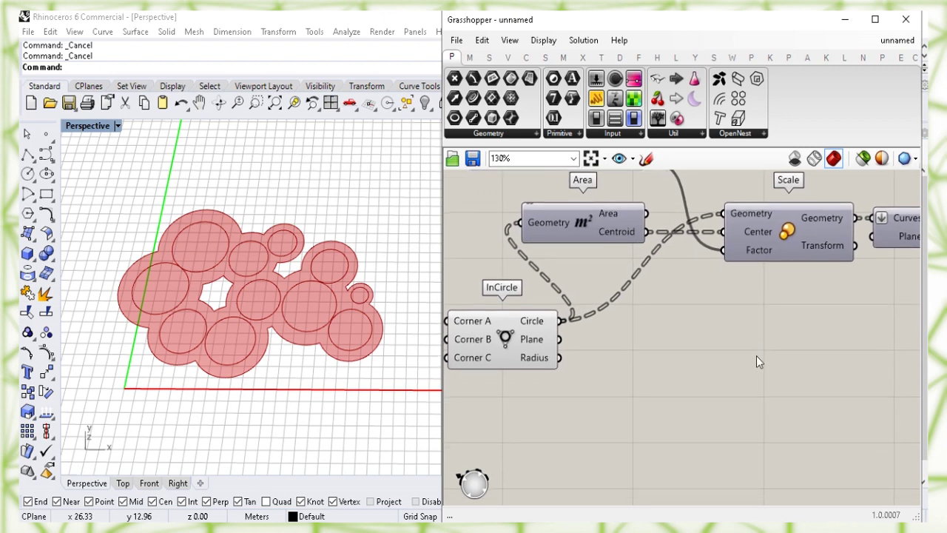
{"action": "left_click", "coordinate": [582, 234]}
{"action": "right_click", "coordinate": [582, 232]}
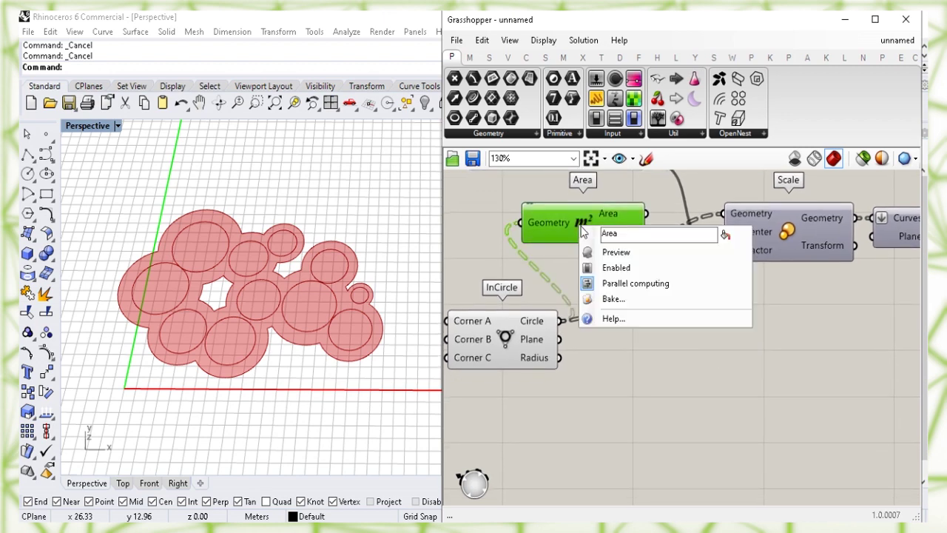
{"action": "left_click", "coordinate": [606, 252]}
{"action": "right_click_drag", "start_coordinate": [380, 372], "coordinate": [354, 334]}
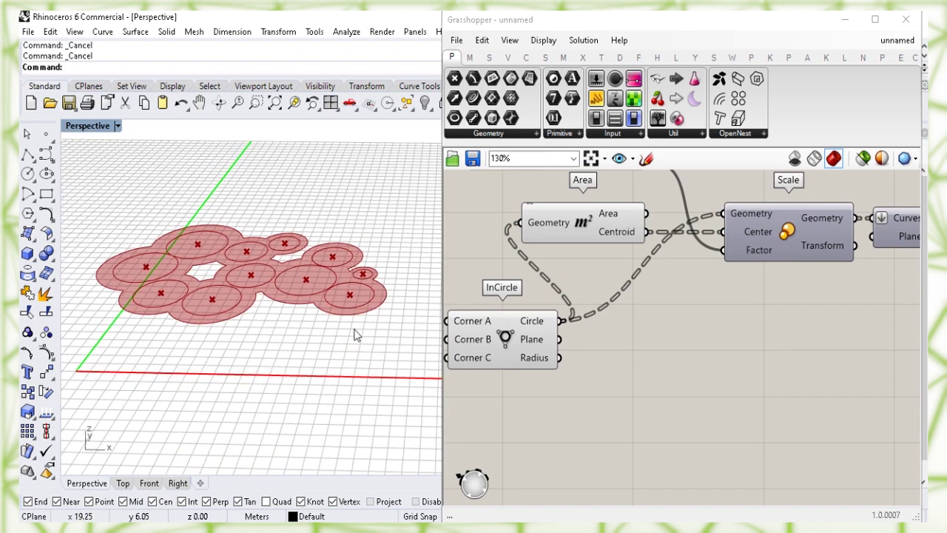
Add the Project component that projects geometry onto a plane below Scale and check its Plane and Geometry inputs
{"action": "double_click", "coordinate": [755, 371]}
{"action": "type", "text": "pr"}
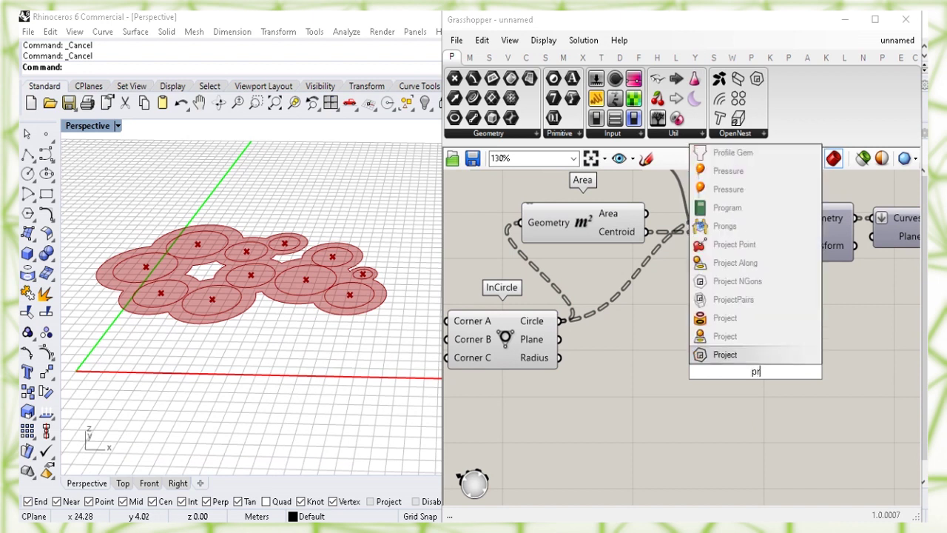
{"action": "type", "text": "oj"}
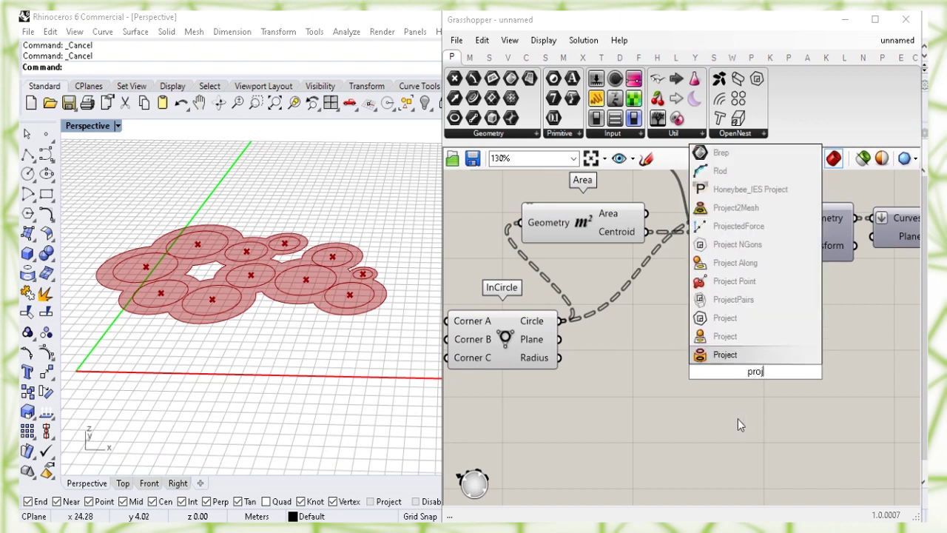
{"action": "left_click", "coordinate": [779, 336]}
{"action": "left_click_drag", "start_coordinate": [762, 366], "coordinate": [796, 364]}
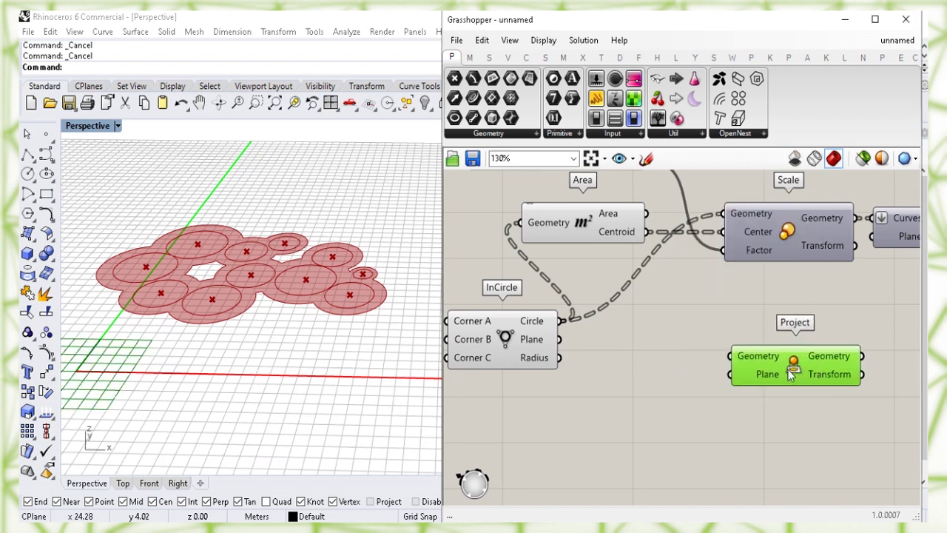
{"action": "mouse_move", "coordinate": [769, 378]}
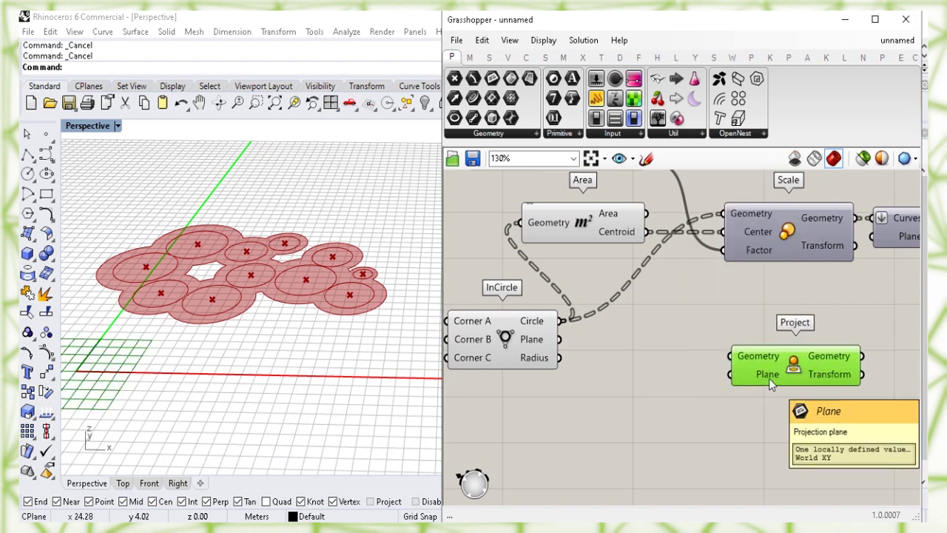
{"action": "mouse_move", "coordinate": [756, 357]}
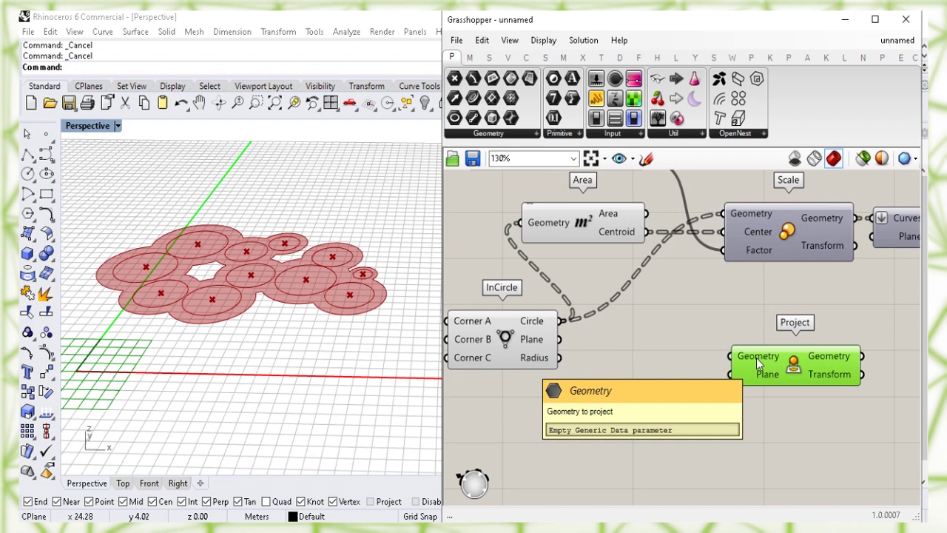
Connect the Centroid output of Area to the Geometry input of Project
{"action": "left_click", "coordinate": [598, 235]}
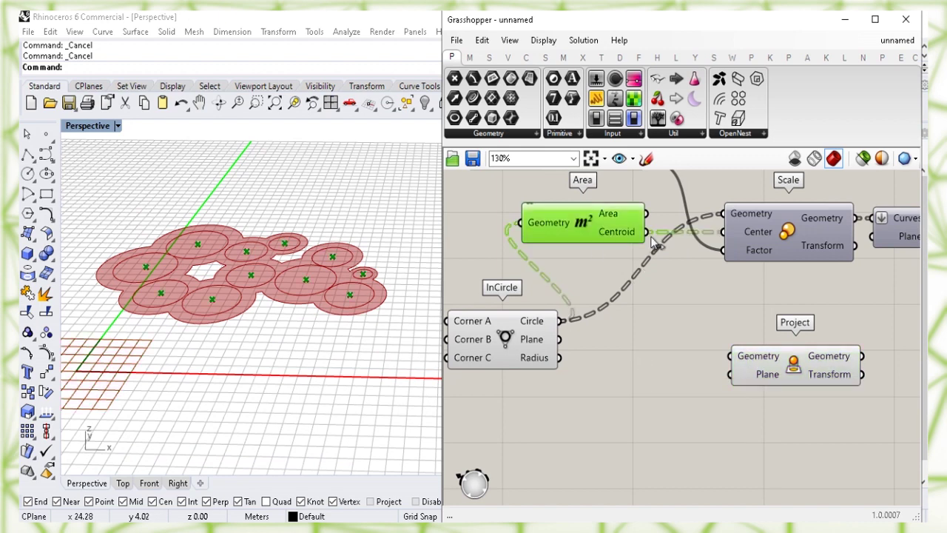
{"action": "left_click_drag", "start_coordinate": [646, 231], "coordinate": [728, 357]}
{"action": "left_click", "coordinate": [673, 421]}
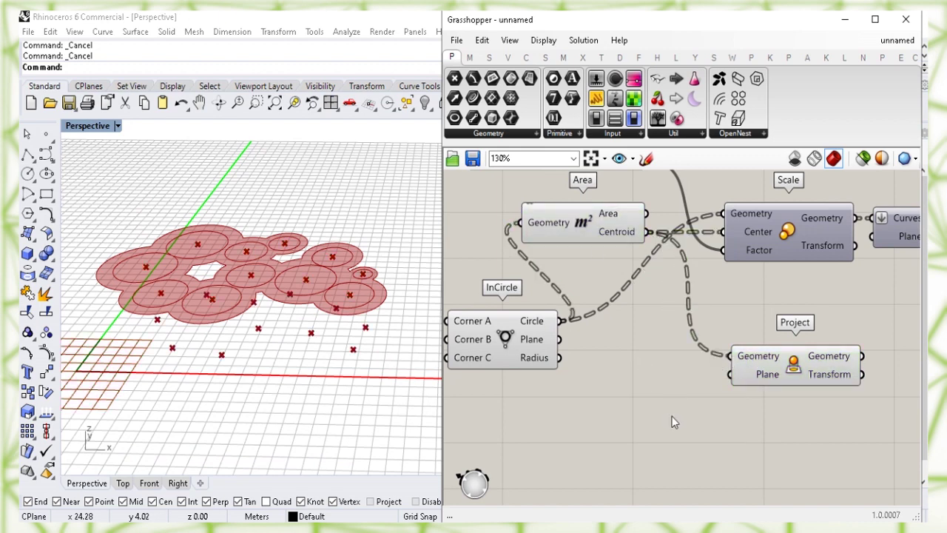
Add a second Project component that projects an object onto a plane, placing it directly below the first Project
{"action": "left_click_drag", "start_coordinate": [790, 372], "coordinate": [781, 364]}
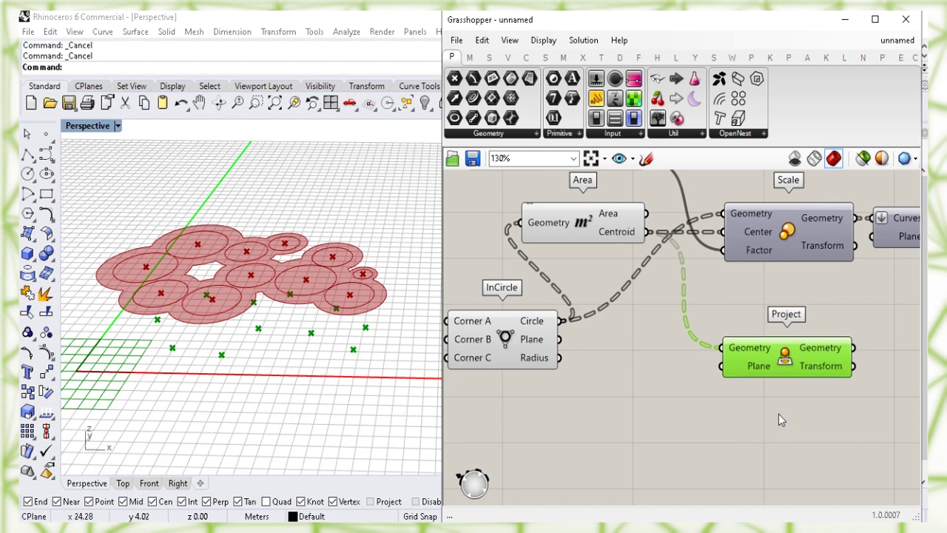
{"action": "left_click", "coordinate": [770, 446]}
{"action": "double_click", "coordinate": [770, 451]}
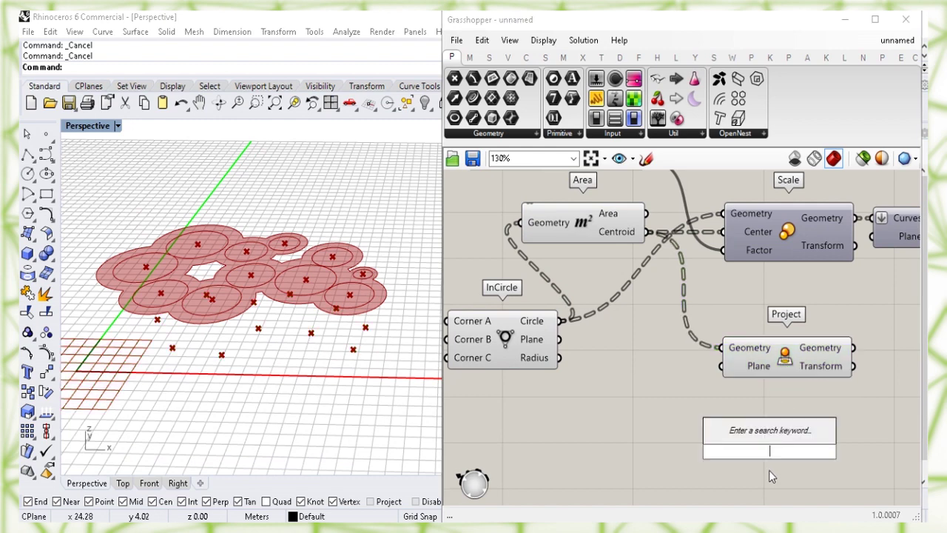
{"action": "type", "text": "proje"}
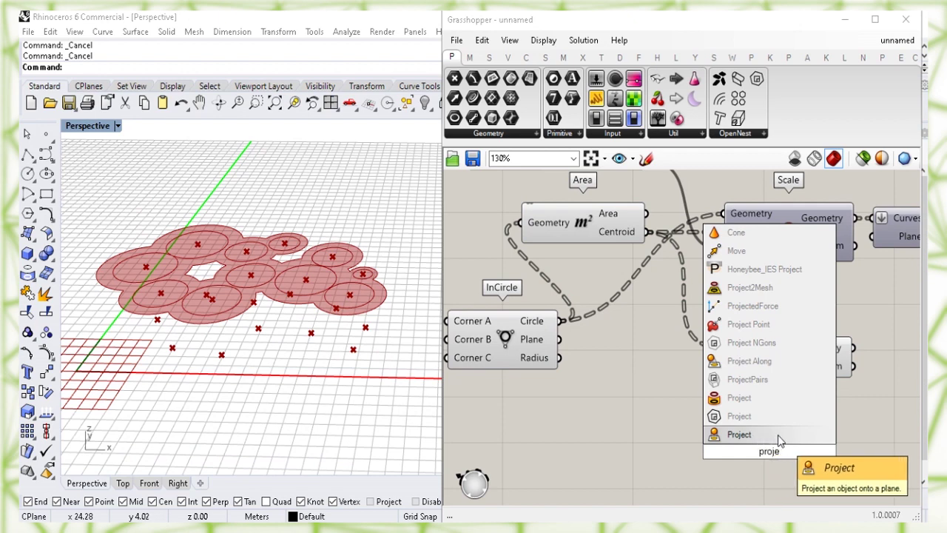
{"action": "left_click", "coordinate": [754, 436]}
{"action": "left_click_drag", "start_coordinate": [766, 459], "coordinate": [782, 443]}
{"action": "left_click", "coordinate": [665, 435]}
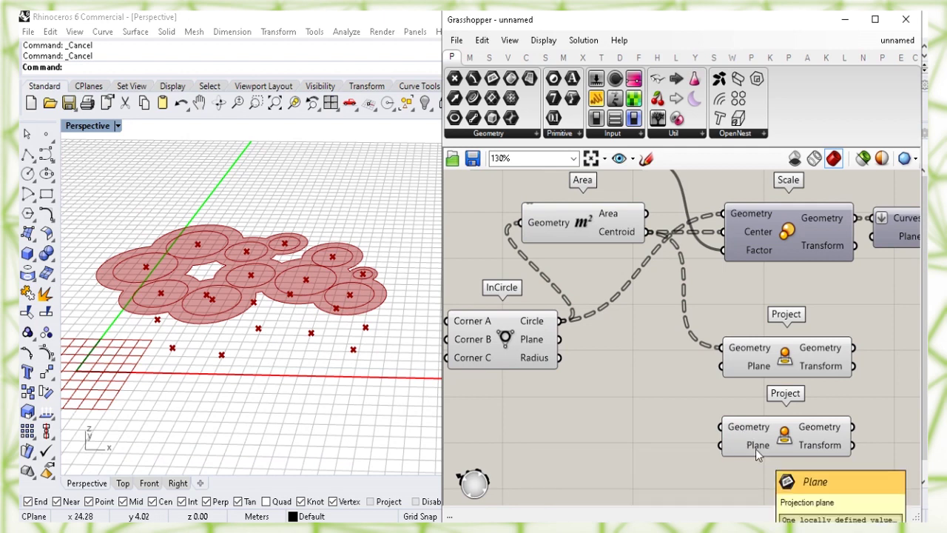
Connect the Circle output of InCircle to the second Project's Geometry input and move both Project components lower on the canvas
{"action": "right_click_drag", "start_coordinate": [755, 448], "coordinate": [759, 360]}
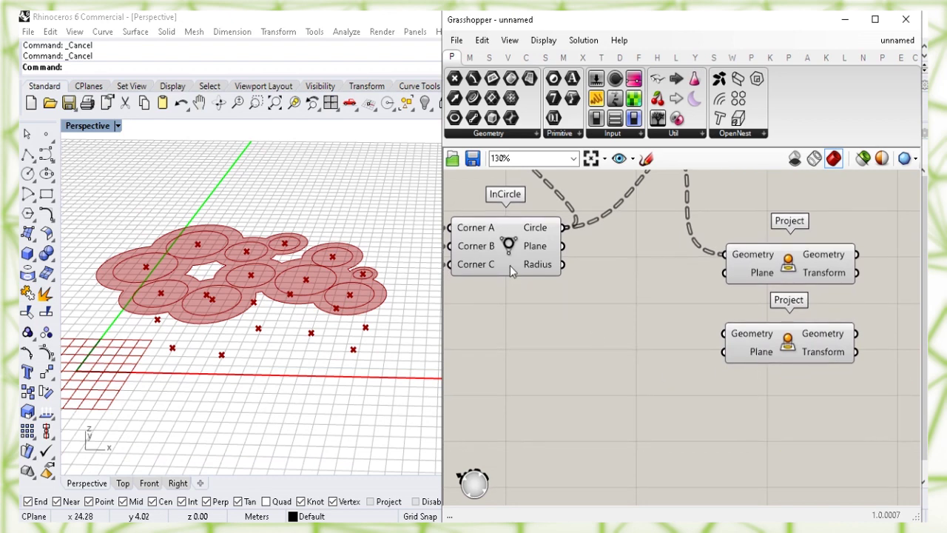
{"action": "left_click_drag", "start_coordinate": [565, 227], "coordinate": [723, 333]}
{"action": "left_click_drag", "start_coordinate": [805, 369], "coordinate": [728, 248]}
{"action": "left_click", "coordinate": [590, 437]}
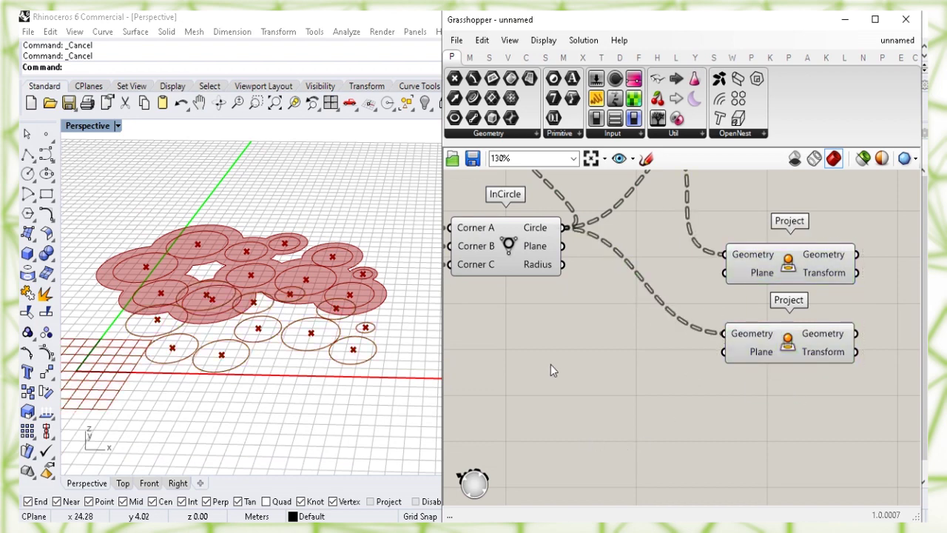
{"action": "right_click_drag", "start_coordinate": [836, 420], "coordinate": [744, 441]}
{"action": "left_click_drag", "start_coordinate": [789, 434], "coordinate": [687, 395]}
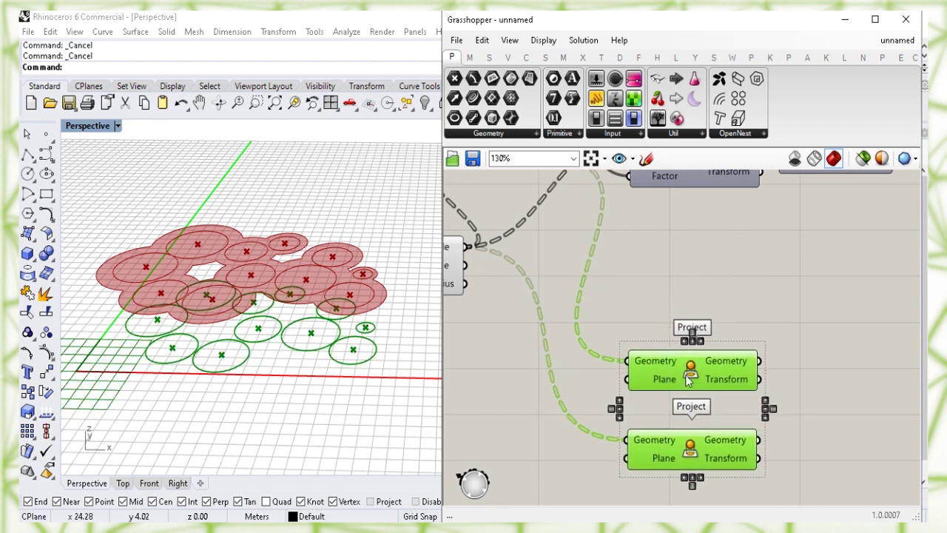
{"action": "left_click", "coordinate": [828, 381]}
Add a Scale component to the right of the two Project components
{"action": "right_click_drag", "start_coordinate": [828, 380], "coordinate": [687, 351]}
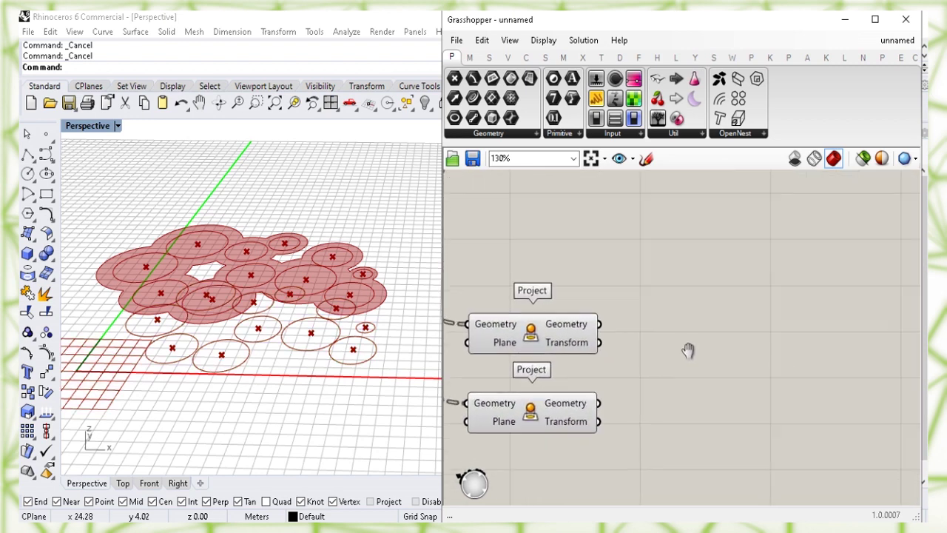
{"action": "double_click", "coordinate": [738, 339]}
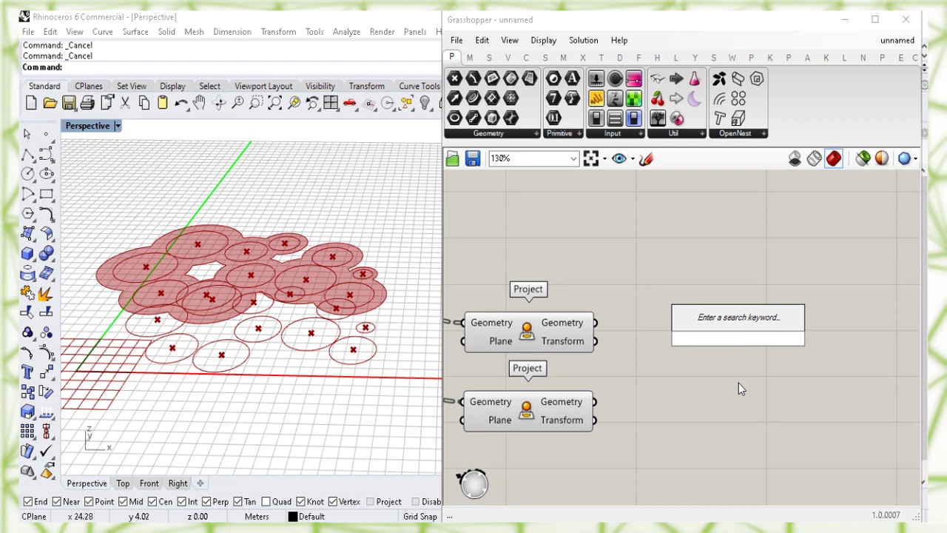
{"action": "type", "text": "sc"}
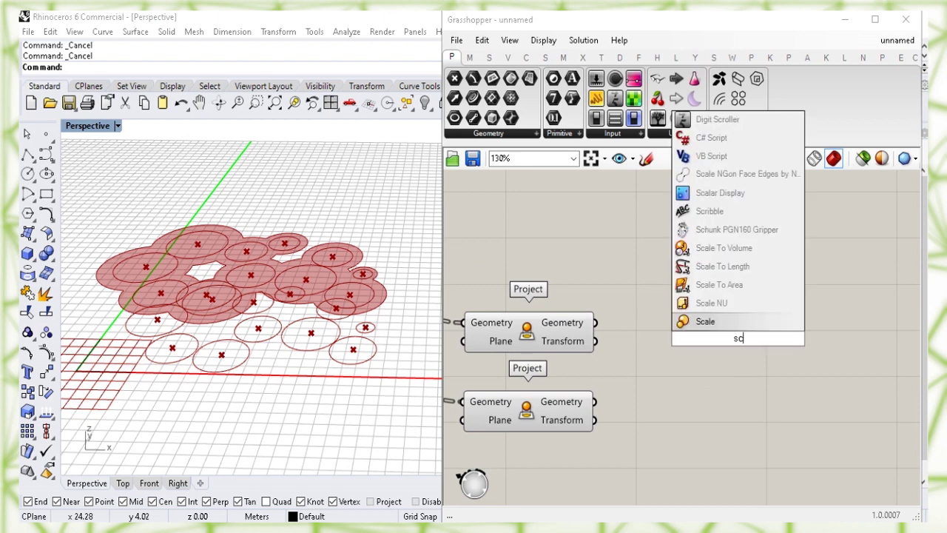
{"action": "left_click", "coordinate": [755, 326]}
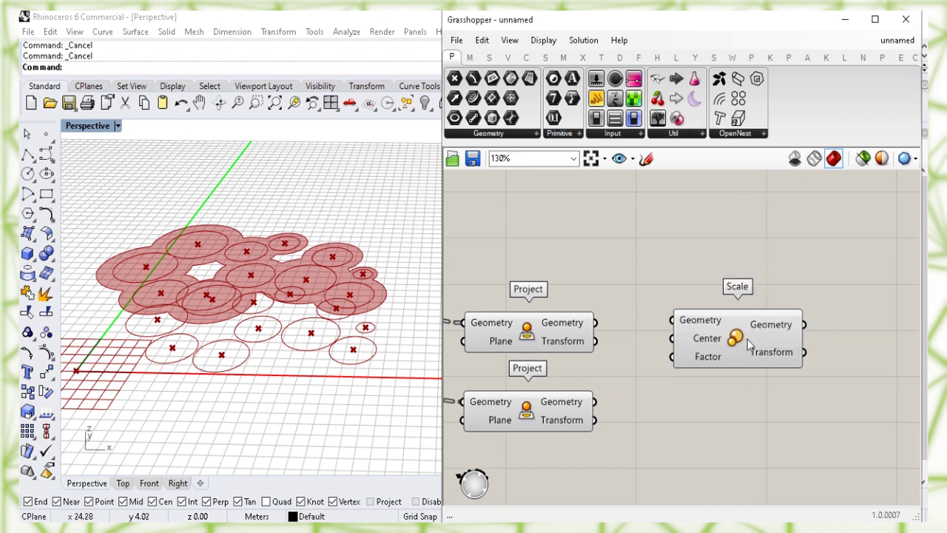
{"action": "left_click_drag", "start_coordinate": [736, 342], "coordinate": [803, 346]}
Connect the Geometry output of the Project component carrying the circles to the new Scale's Geometry input
{"action": "left_click", "coordinate": [572, 349]}
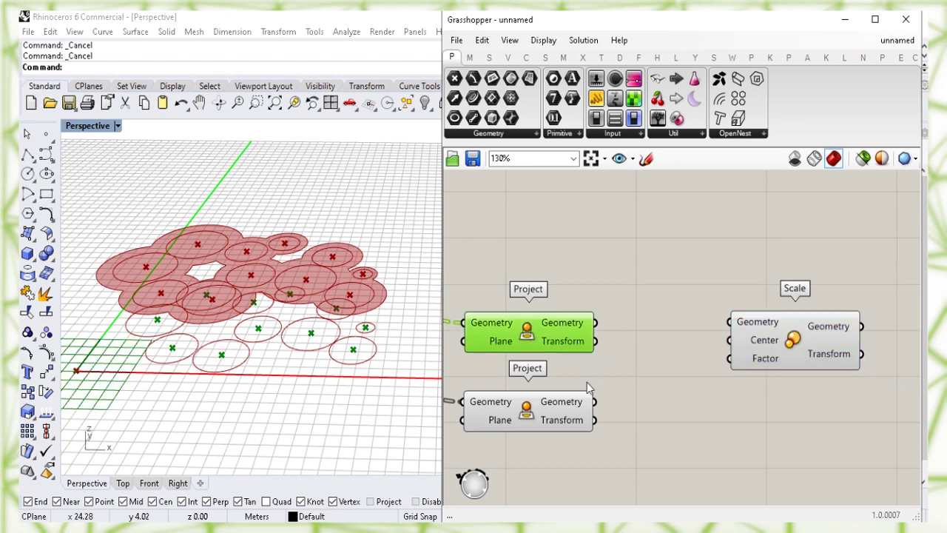
{"action": "left_click", "coordinate": [529, 418]}
{"action": "mouse_move", "coordinate": [572, 407]}
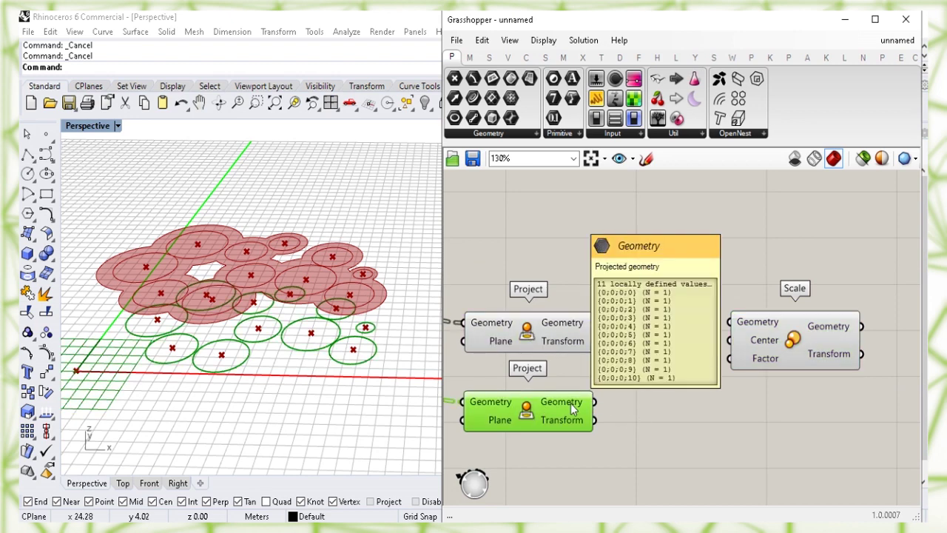
{"action": "left_click_drag", "start_coordinate": [594, 401], "coordinate": [763, 315]}
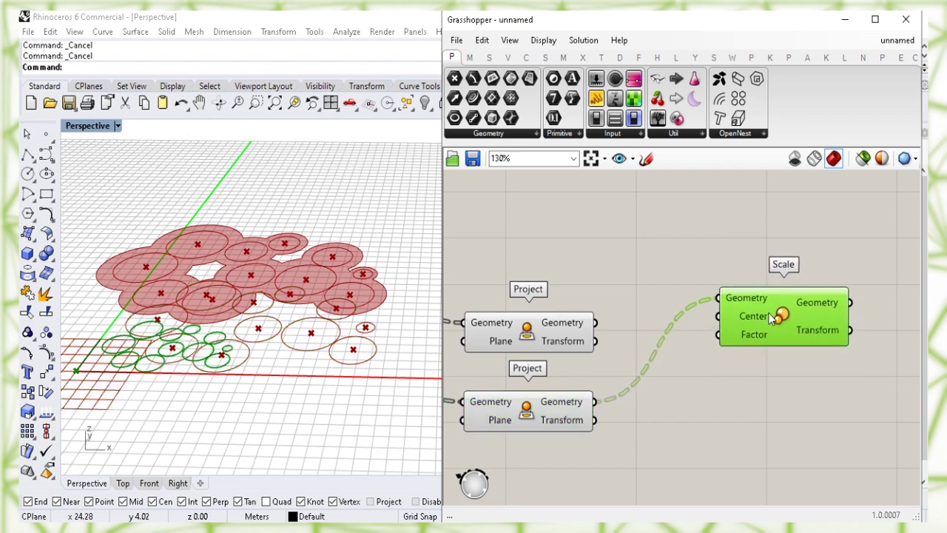
{"action": "left_click", "coordinate": [687, 389]}
Connect the Geometry output of the Project component carrying the centroids to the new Scale's Center input
{"action": "left_click", "coordinate": [550, 338]}
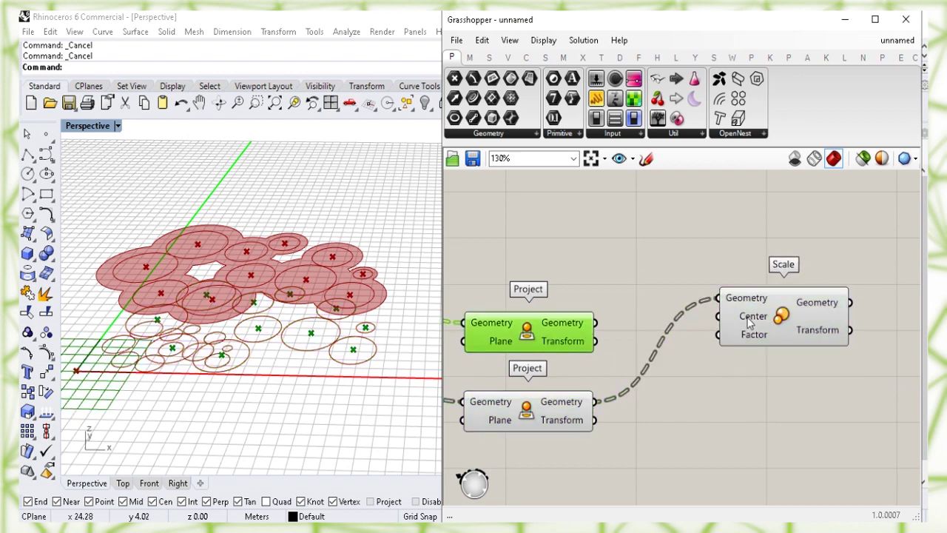
{"action": "mouse_move", "coordinate": [750, 323]}
{"action": "left_click_drag", "start_coordinate": [594, 322], "coordinate": [772, 328]}
{"action": "left_click", "coordinate": [701, 409]}
Turn off the preview of both Project components
{"action": "left_click_drag", "start_coordinate": [632, 451], "coordinate": [514, 229]}
{"action": "right_click", "coordinate": [605, 250]}
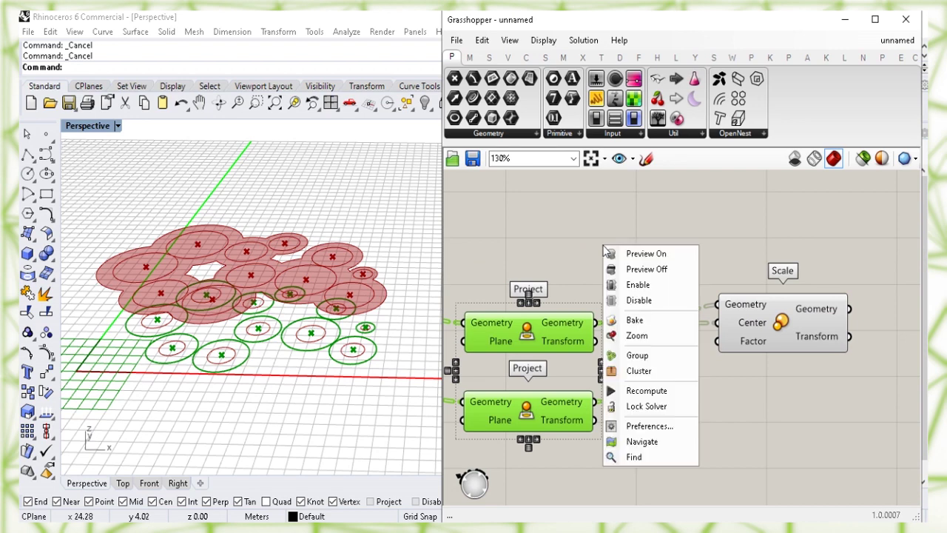
{"action": "left_click", "coordinate": [639, 269]}
{"action": "left_click", "coordinate": [668, 292]}
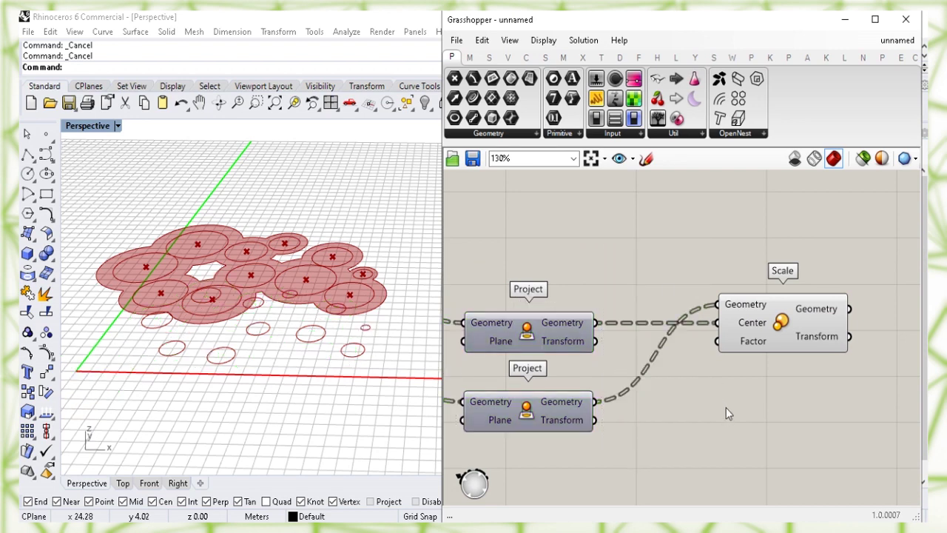
Create a number slider ranging from 0.18 to 1.00 below the Project components and connect it to the new Scale's Factor input
{"action": "mouse_move", "coordinate": [755, 349]}
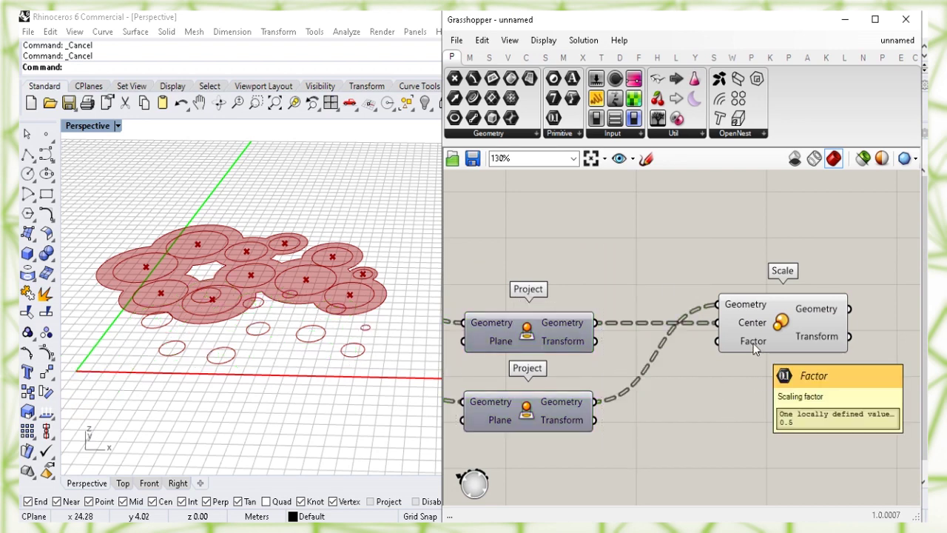
{"action": "right_click_drag", "start_coordinate": [733, 442], "coordinate": [737, 366]}
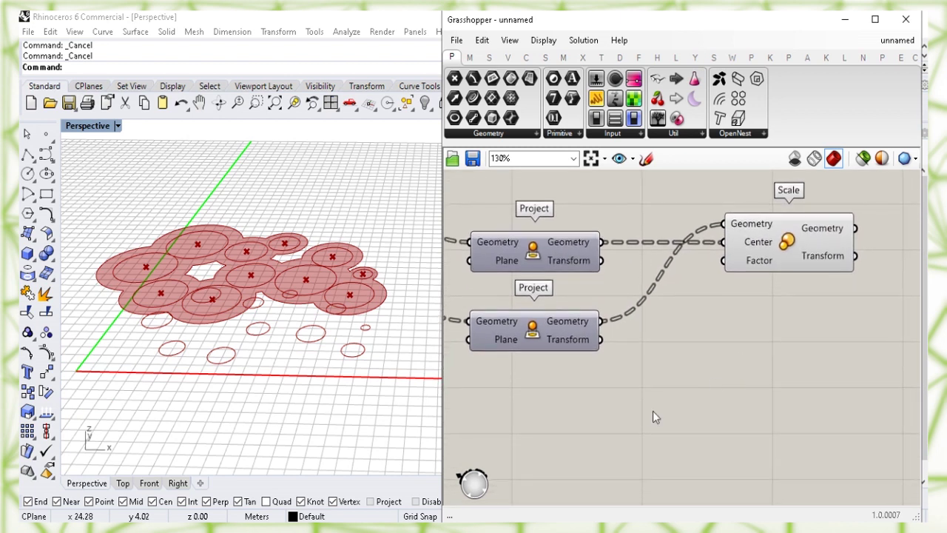
{"action": "double_click", "coordinate": [614, 418]}
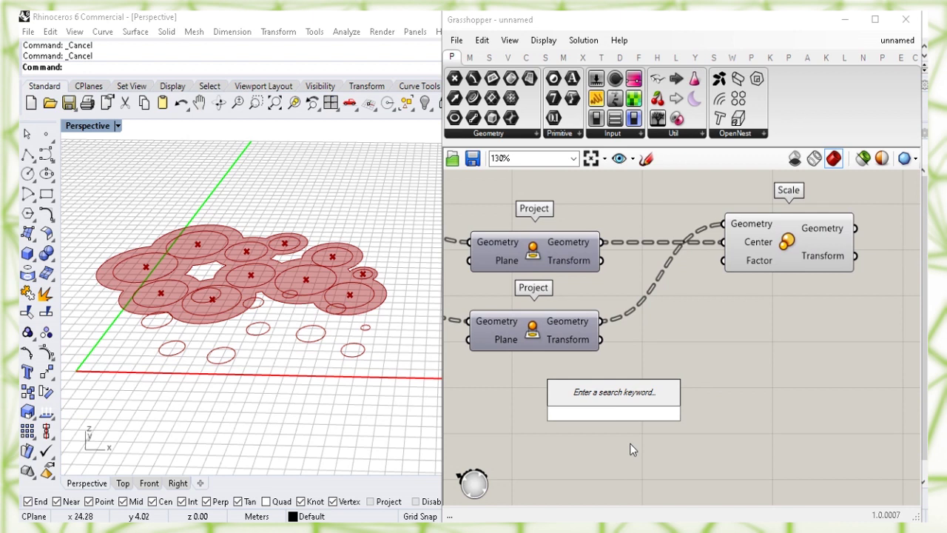
{"action": "type", "text": "0."}
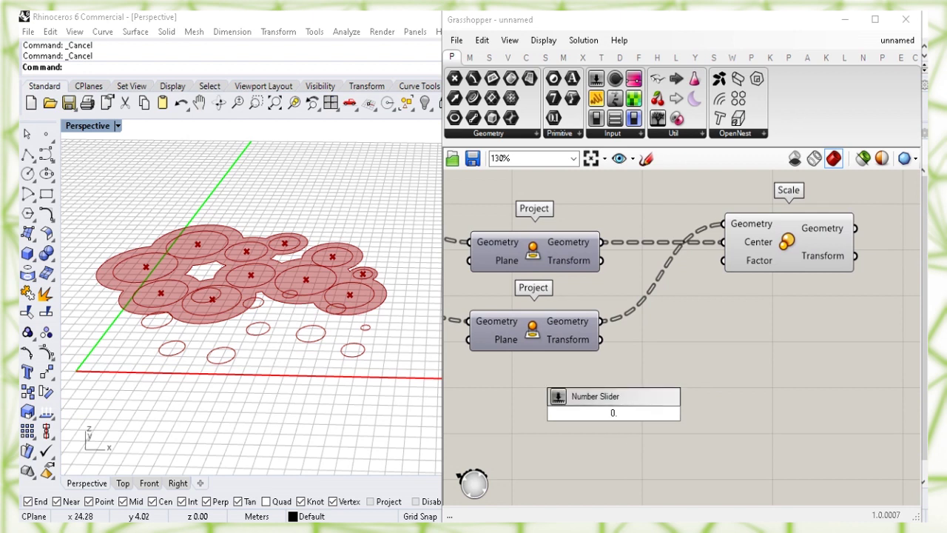
{"action": "type", "text": "18<1.00"}
{"action": "key", "text": "Return"}
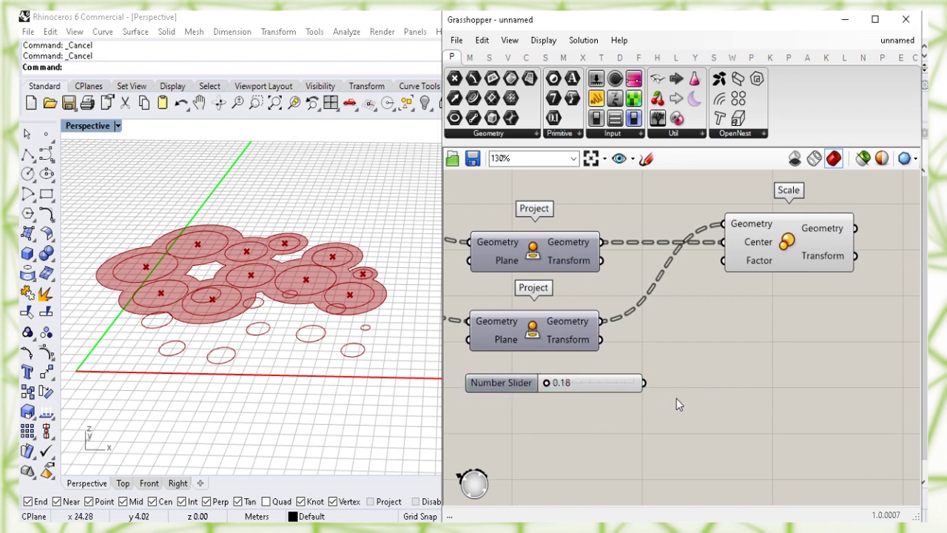
{"action": "left_click_drag", "start_coordinate": [646, 381], "coordinate": [719, 265]}
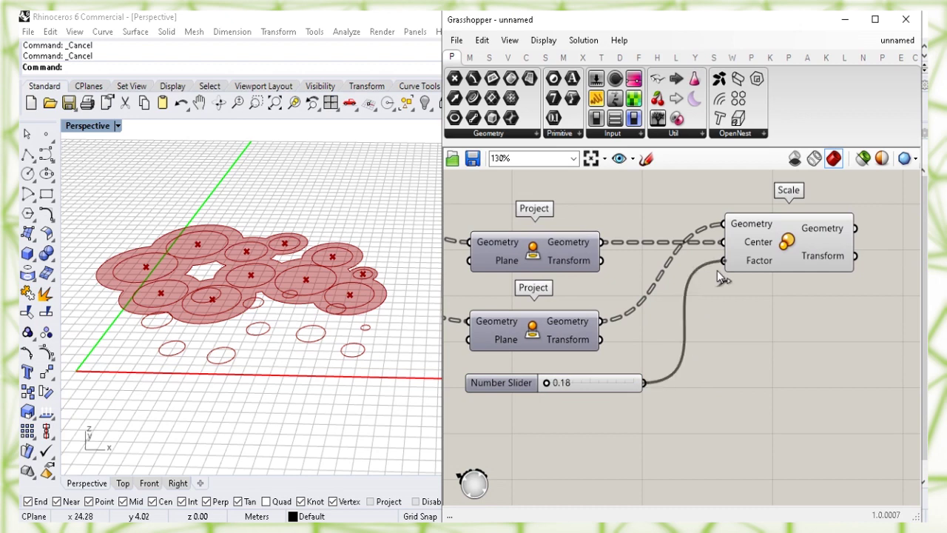
Try the scale factor slider up to 1.00 and set it to 0.46
{"action": "left_click_drag", "start_coordinate": [547, 382], "coordinate": [663, 396]}
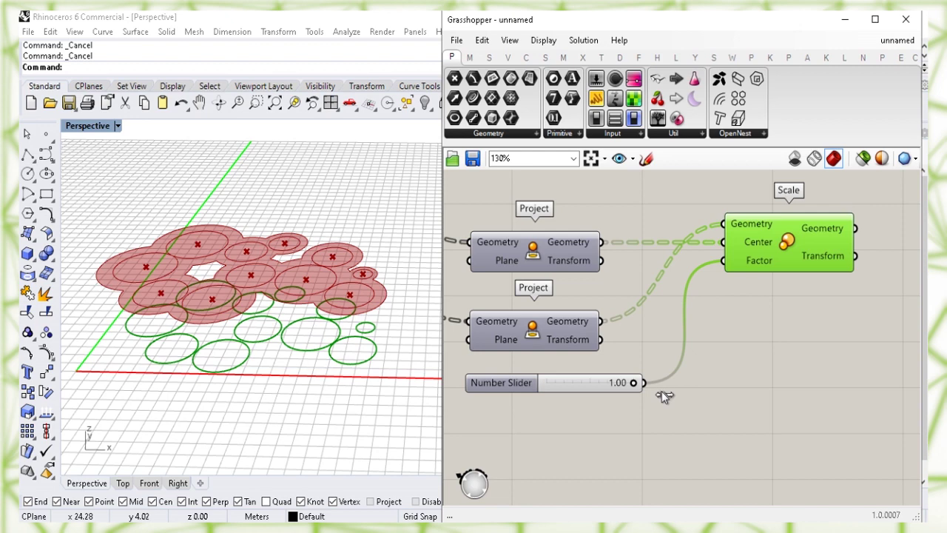
{"action": "left_click", "coordinate": [597, 384]}
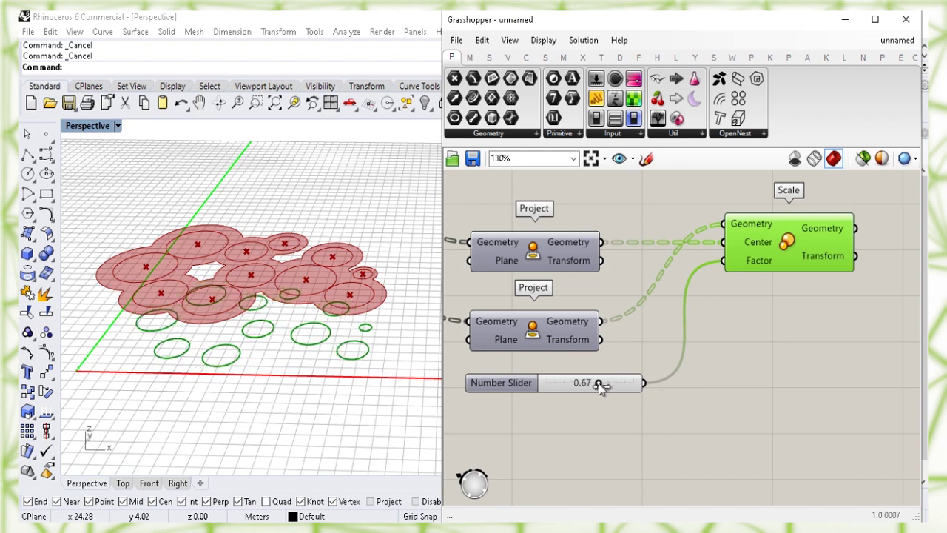
{"action": "left_click_drag", "start_coordinate": [598, 386], "coordinate": [576, 384]}
{"action": "left_click", "coordinate": [672, 395]}
{"action": "left_click", "coordinate": [762, 269]}
{"action": "left_click", "coordinate": [778, 348]}
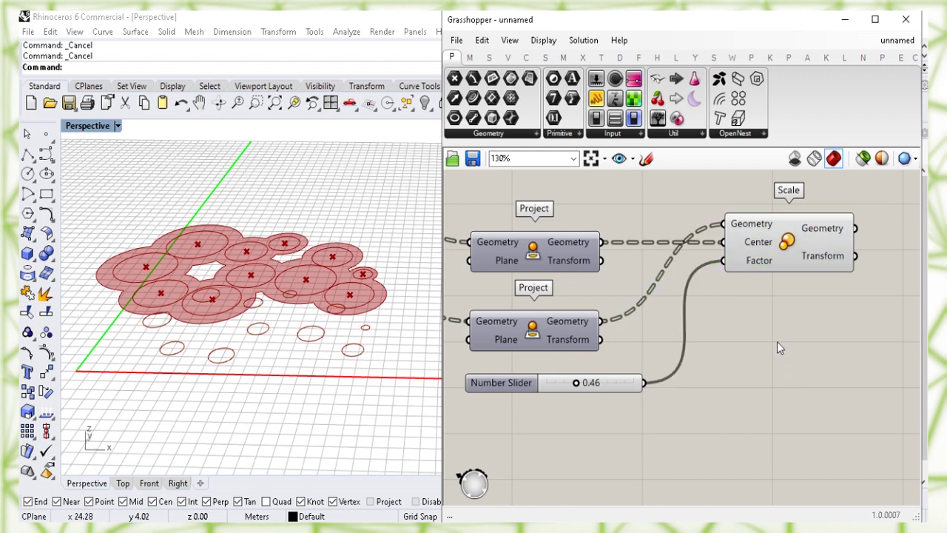
Turn the preview of the Project component that projects the centroids back on
{"action": "right_click_drag", "start_coordinate": [764, 350], "coordinate": [761, 383]}
{"action": "right_click_drag", "start_coordinate": [693, 256], "coordinate": [766, 316]}
{"action": "scroll", "coordinate": [672, 267], "scroll_direction": "down", "scroll_amount": 1}
{"action": "left_click", "coordinate": [697, 421]}
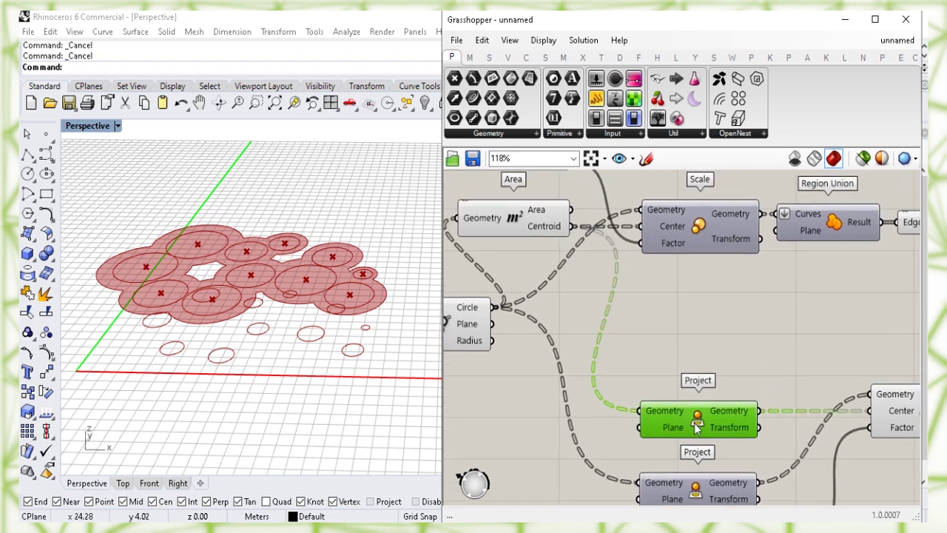
{"action": "right_click", "coordinate": [699, 420]}
{"action": "left_click", "coordinate": [742, 442]}
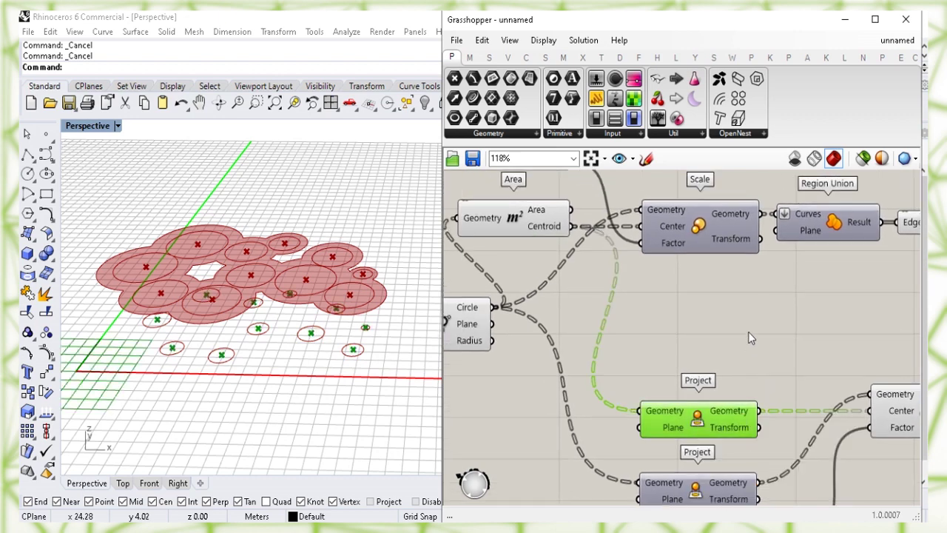
{"action": "left_click", "coordinate": [748, 331]}
{"action": "right_click_drag", "start_coordinate": [355, 370], "coordinate": [357, 375]}
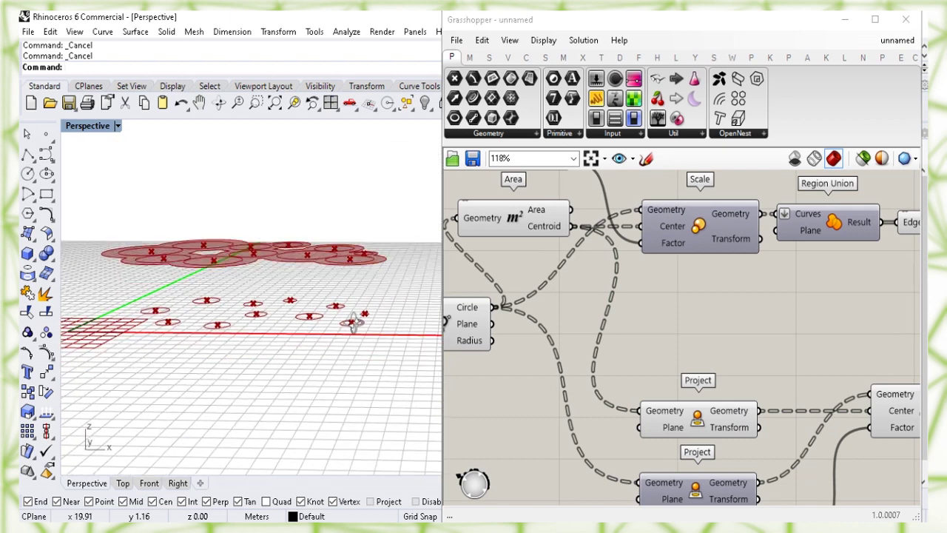
Add the Line component that creates a line between two points, placing it between the first Scale and the Project components
{"action": "left_click", "coordinate": [748, 330]}
{"action": "double_click", "coordinate": [748, 328]}
{"action": "type", "text": "li"}
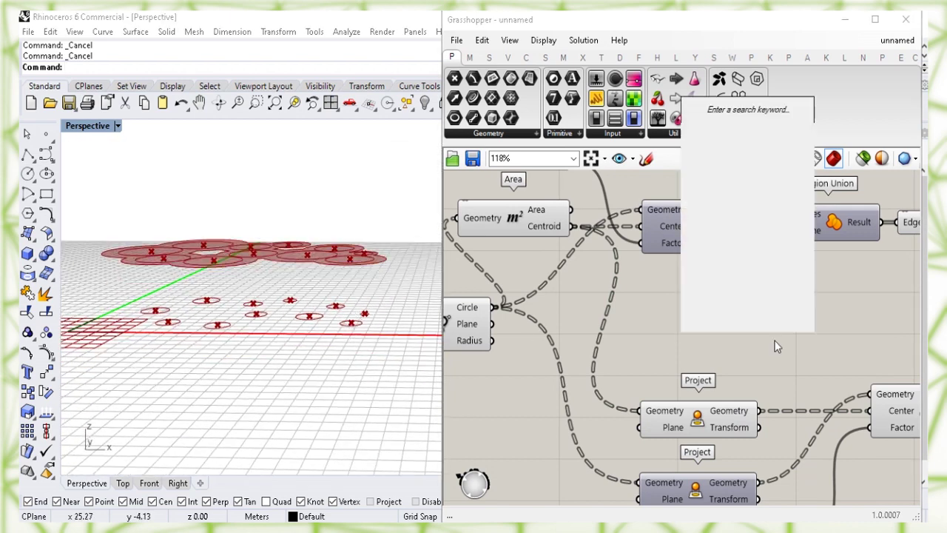
{"action": "type", "text": "n"}
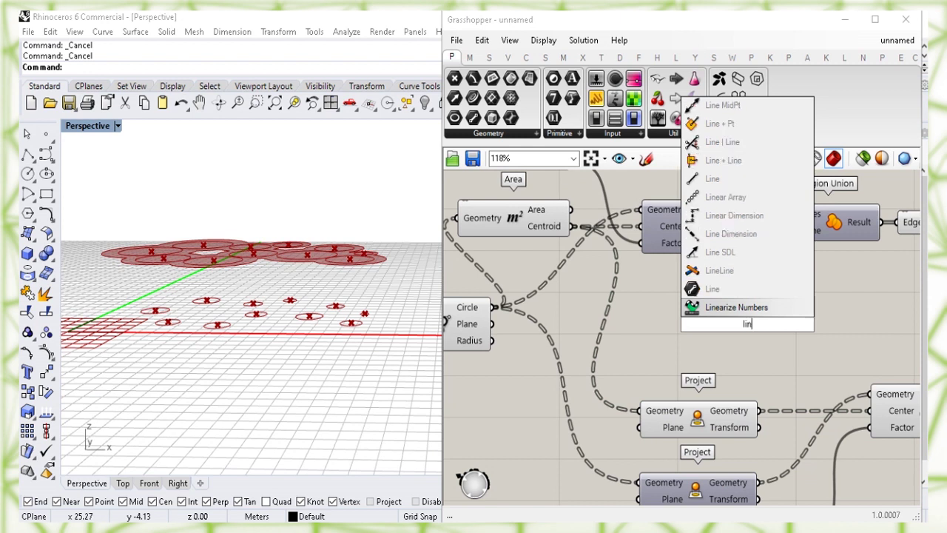
{"action": "type", "text": "e"}
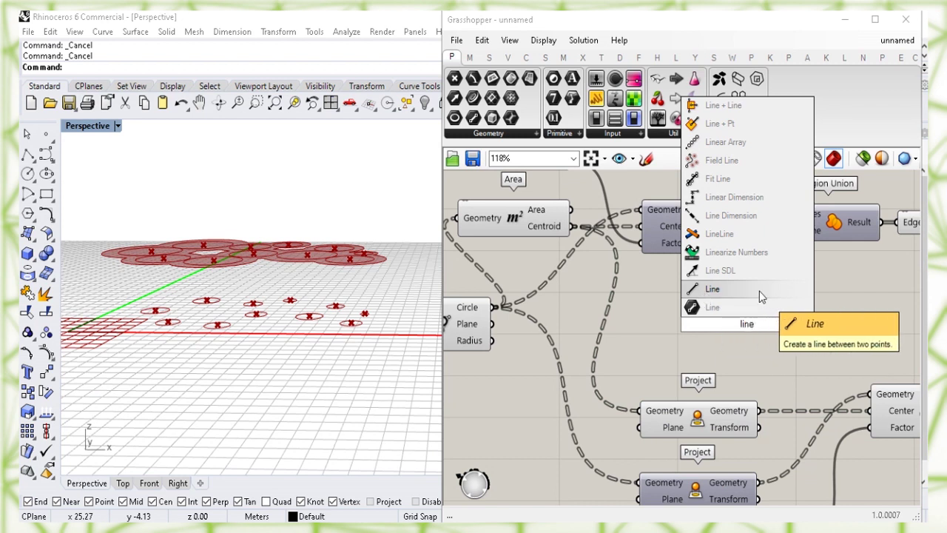
{"action": "left_click", "coordinate": [701, 293]}
{"action": "left_click_drag", "start_coordinate": [749, 323], "coordinate": [764, 320]}
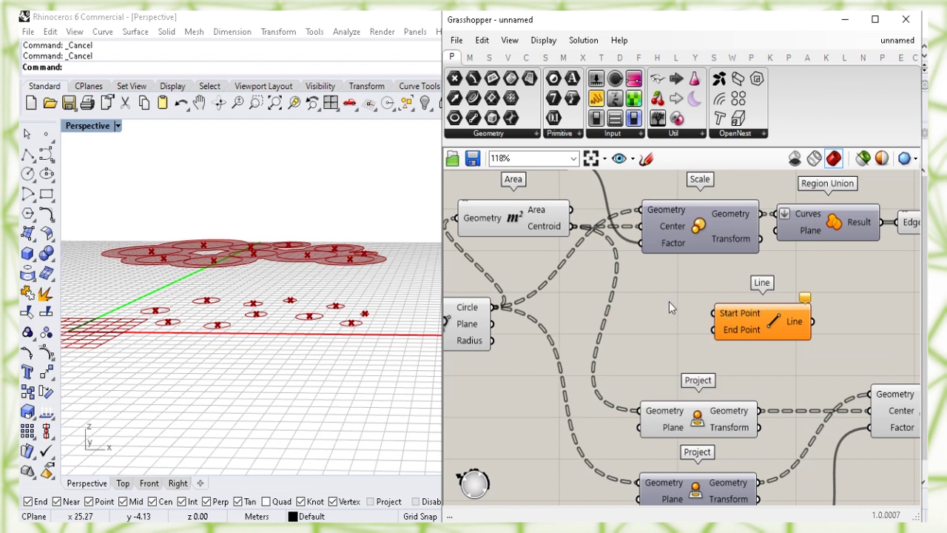
Connect the Centroid output of Area to the Start Point input of Line and select the Project component carrying the centroids
{"action": "left_click", "coordinate": [543, 222]}
{"action": "left_click_drag", "start_coordinate": [584, 248], "coordinate": [790, 327]}
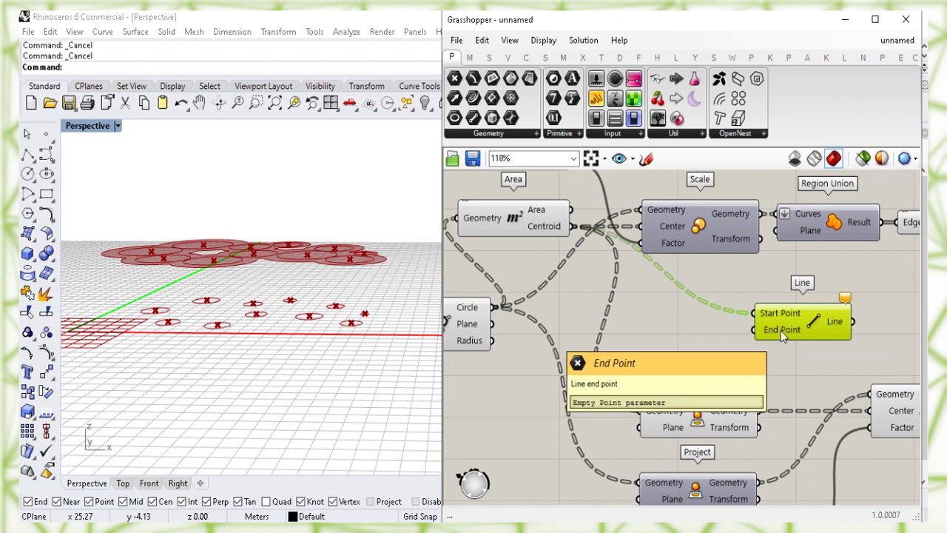
{"action": "left_click", "coordinate": [707, 427]}
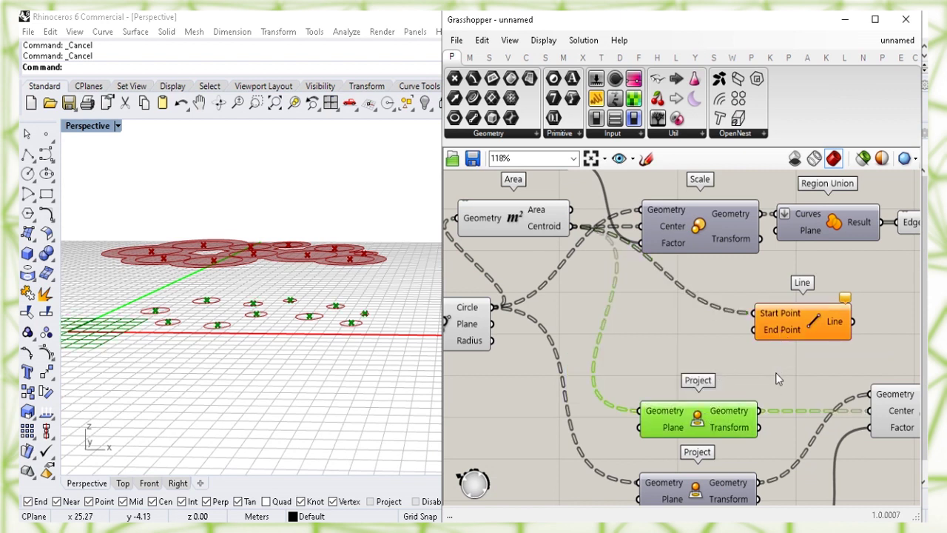
Connect the Geometry output of the Project component carrying the centroids to the End Point input of Line, and highlight the resulting lines
{"action": "left_click_drag", "start_coordinate": [759, 410], "coordinate": [754, 330]}
{"action": "left_click", "coordinate": [799, 333]}
{"action": "left_click", "coordinate": [821, 373]}
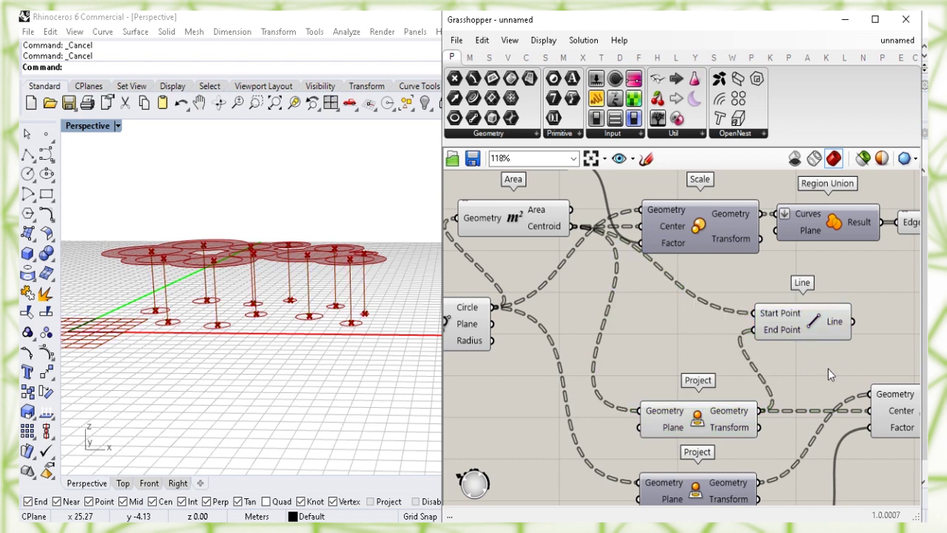
{"action": "left_click", "coordinate": [812, 337]}
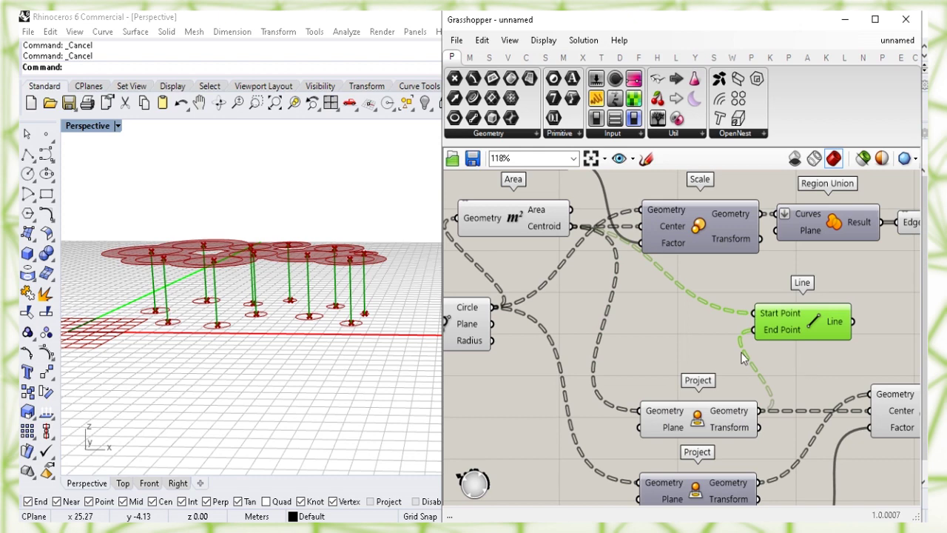
{"action": "left_click", "coordinate": [868, 332]}
Add a Perp Frame component after the Line component, above the second Scale
{"action": "right_click_drag", "start_coordinate": [868, 333], "coordinate": [753, 339]}
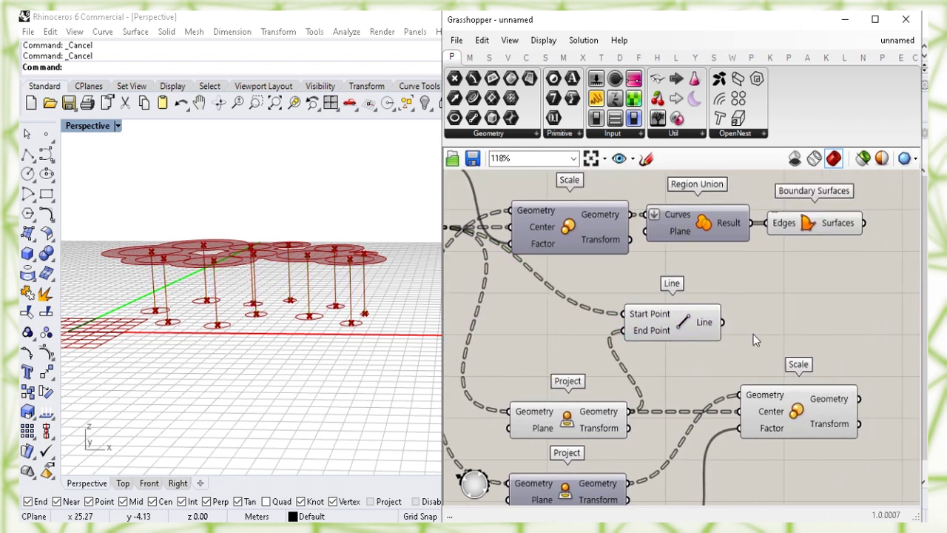
{"action": "scroll", "coordinate": [742, 338], "scroll_direction": "up", "scroll_amount": 2}
{"action": "right_click_drag", "start_coordinate": [801, 319], "coordinate": [703, 309]}
{"action": "left_click", "coordinate": [585, 315]}
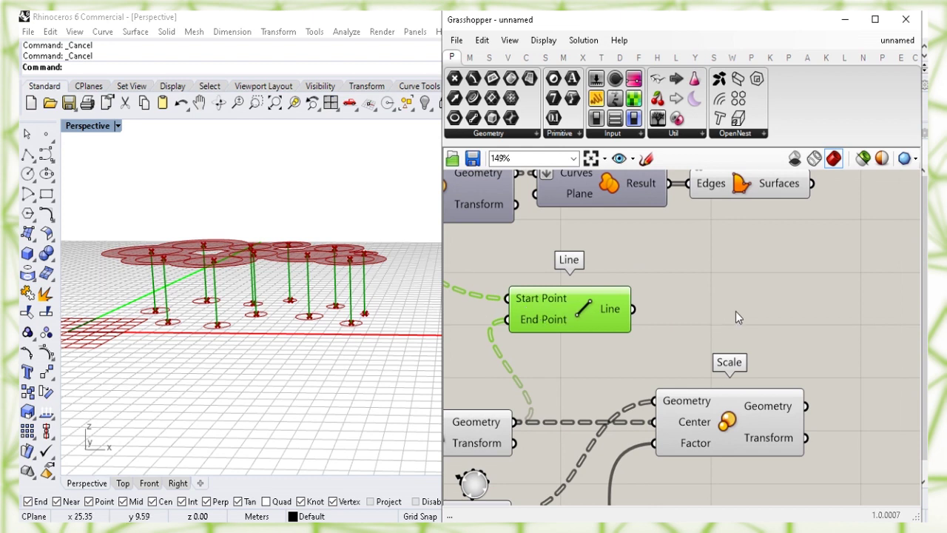
{"action": "double_click", "coordinate": [779, 296]}
{"action": "type", "text": "perp f"}
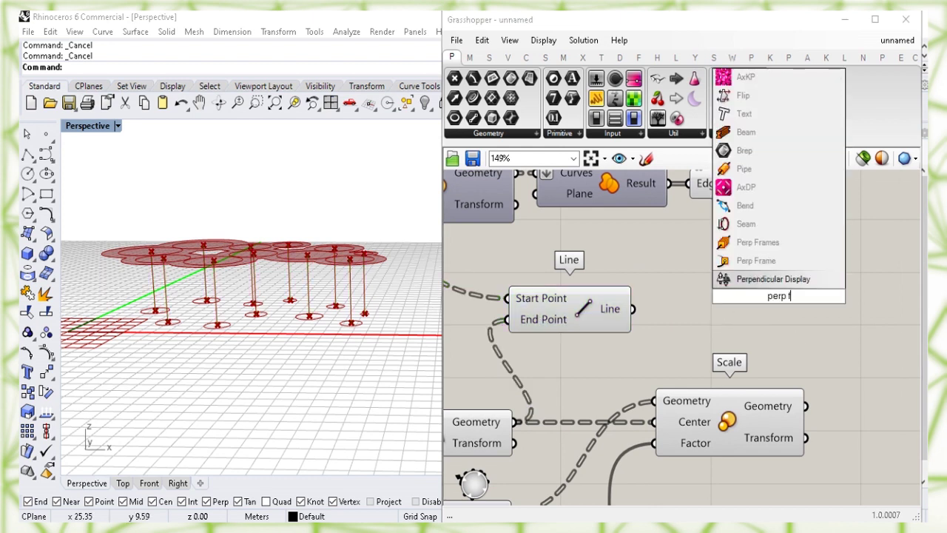
{"action": "type", "text": "r"}
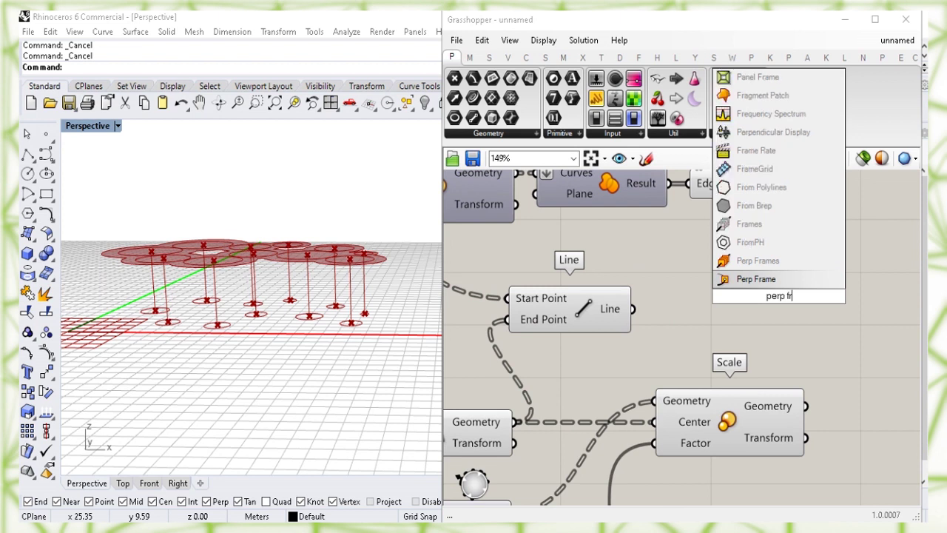
{"action": "left_click", "coordinate": [790, 279]}
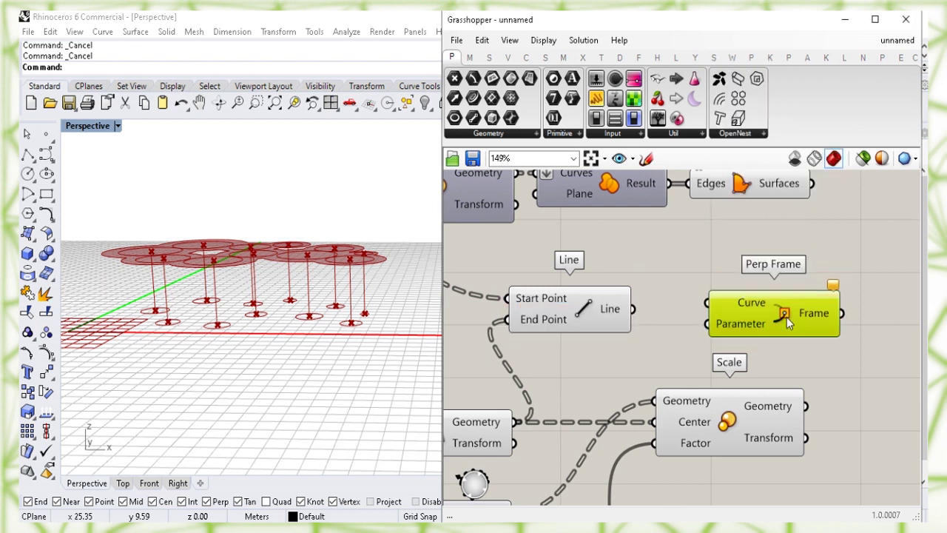
Connect the Line output to the Curve input of Perp Frame and move Perp Frame closer to Line
{"action": "left_click", "coordinate": [689, 267]}
{"action": "left_click_drag", "start_coordinate": [634, 308], "coordinate": [708, 307]}
{"action": "left_click_drag", "start_coordinate": [789, 318], "coordinate": [746, 317]}
{"action": "left_click", "coordinate": [636, 367]}
{"action": "right_click_drag", "start_coordinate": [622, 375], "coordinate": [633, 320]}
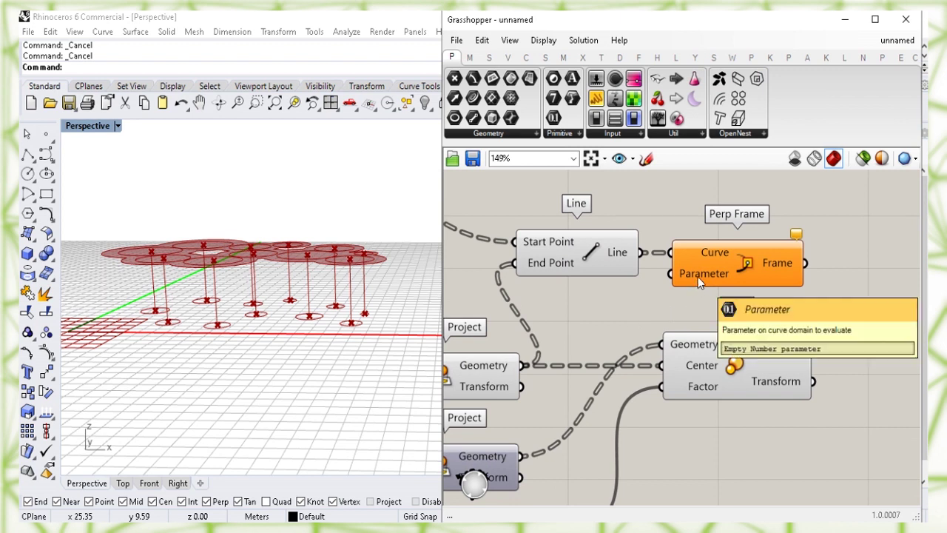
Add a panel containing 0.5 beside Perp Frame and connect it to the Parameter input
{"action": "double_click", "coordinate": [592, 323]}
{"action": "type", "text": "\""}
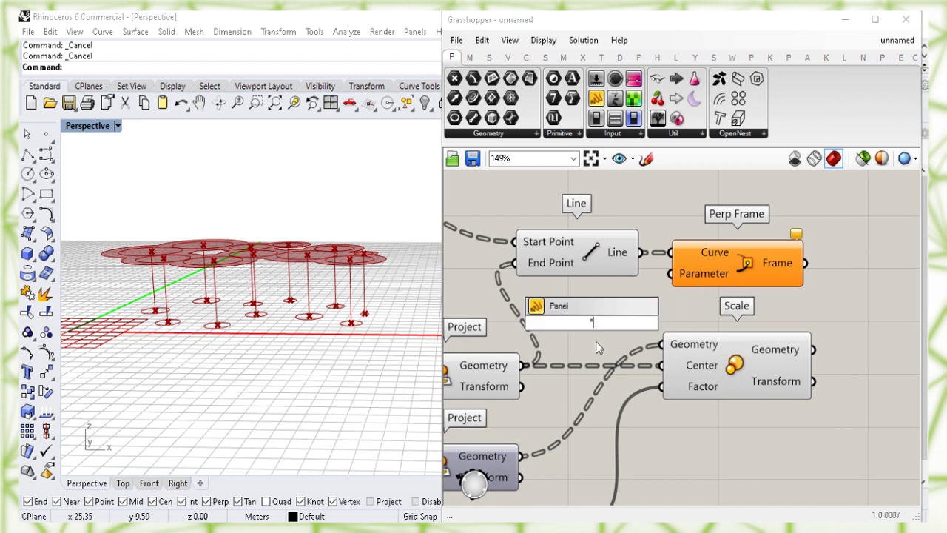
{"action": "type", "text": "0.5"}
{"action": "key", "text": "Return"}
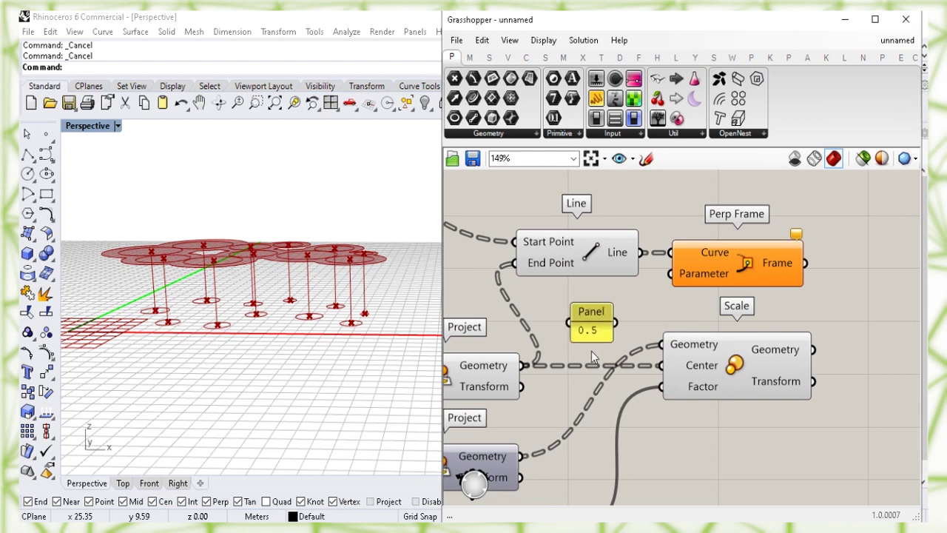
{"action": "left_click_drag", "start_coordinate": [596, 326], "coordinate": [671, 274]}
{"action": "left_click", "coordinate": [656, 309]}
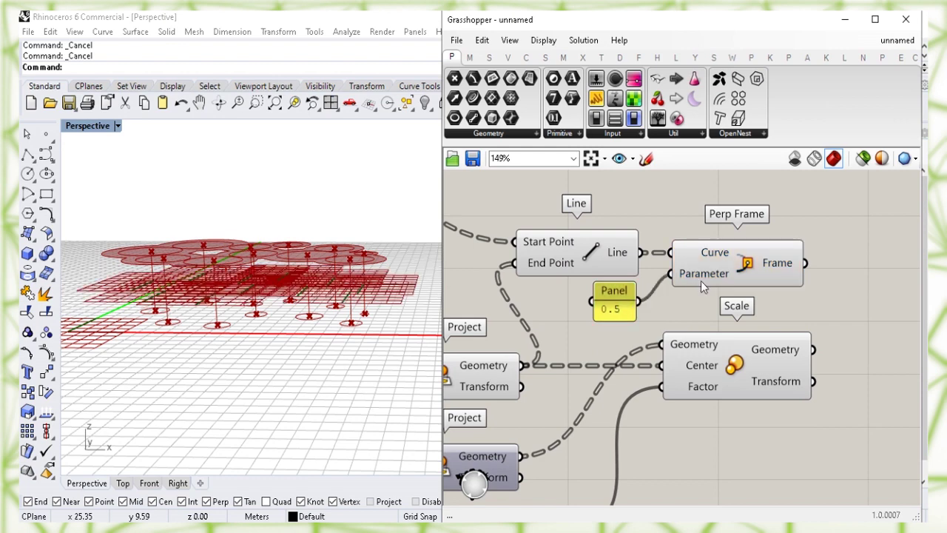
{"action": "left_click", "coordinate": [717, 266]}
{"action": "left_click", "coordinate": [577, 329]}
Turn off the preview of the Line component
{"action": "right_click_drag", "start_coordinate": [399, 311], "coordinate": [387, 353]}
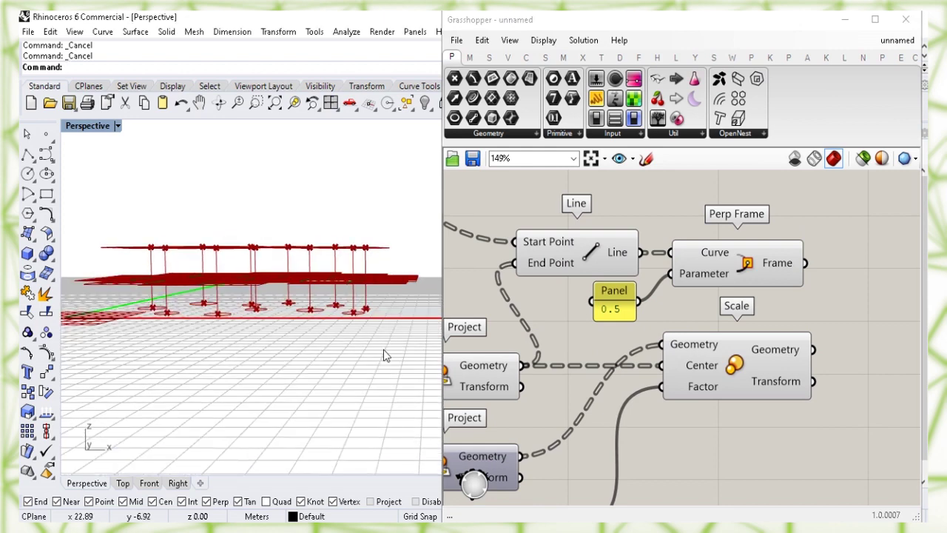
{"action": "left_click", "coordinate": [585, 259]}
{"action": "right_click", "coordinate": [586, 254]}
{"action": "left_click", "coordinate": [628, 276]}
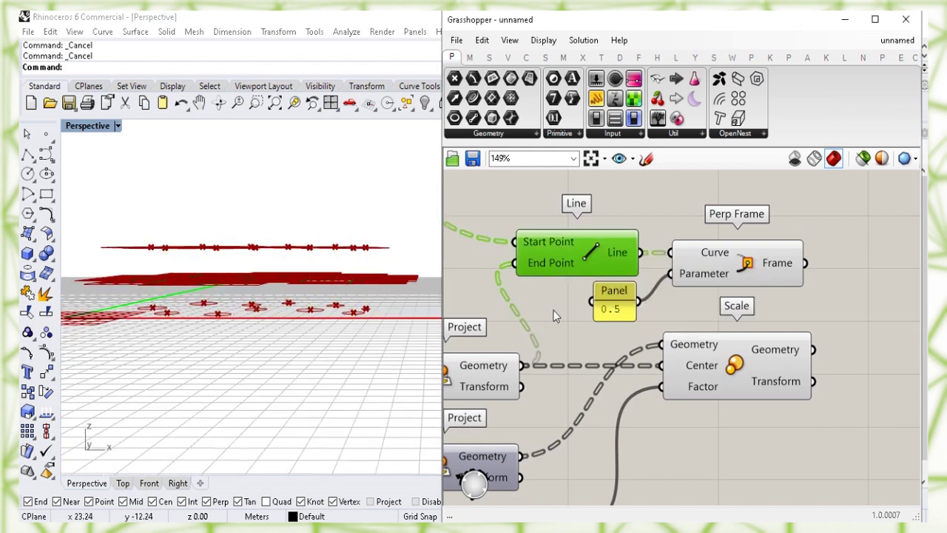
{"action": "left_click", "coordinate": [540, 309]}
{"action": "right_click_drag", "start_coordinate": [343, 274], "coordinate": [338, 297]}
Turn off the preview of the Project component that projects the centroids
{"action": "right_click_drag", "start_coordinate": [589, 295], "coordinate": [668, 276]}
{"action": "left_click", "coordinate": [547, 354]}
{"action": "right_click_drag", "start_coordinate": [523, 331], "coordinate": [529, 296]}
{"action": "right_click", "coordinate": [534, 324]}
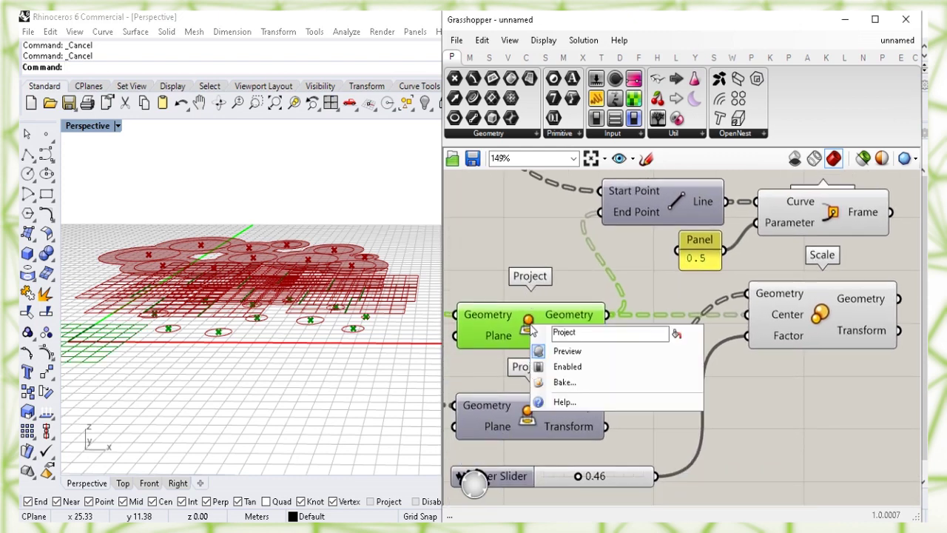
{"action": "left_click", "coordinate": [571, 348]}
{"action": "left_click", "coordinate": [518, 248]}
Turn off the preview of the Area component that supplies the centroids
{"action": "right_click_drag", "start_coordinate": [534, 252], "coordinate": [656, 320]}
{"action": "scroll", "coordinate": [629, 318], "scroll_direction": "down", "scroll_amount": 2}
{"action": "left_click", "coordinate": [509, 235]}
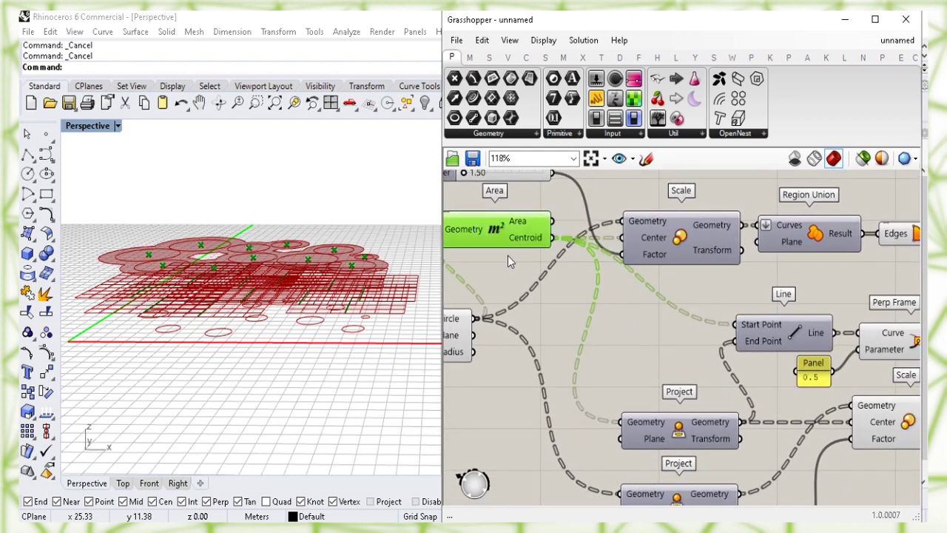
{"action": "right_click", "coordinate": [496, 235]}
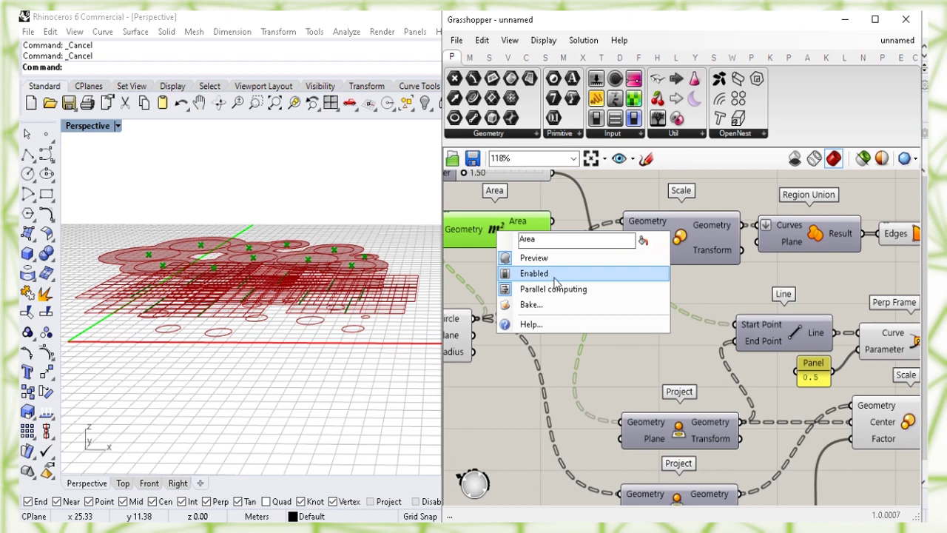
{"action": "left_click", "coordinate": [610, 263]}
{"action": "left_click", "coordinate": [641, 329]}
Highlight the frames of Perp Frame in the viewport and add a Point parameter after that component
{"action": "right_click_drag", "start_coordinate": [892, 351], "coordinate": [799, 337]}
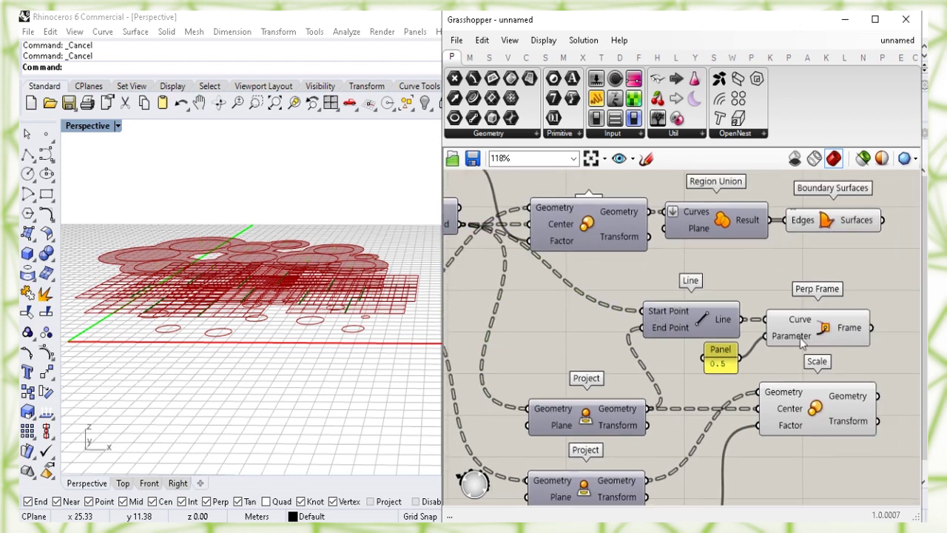
{"action": "left_click", "coordinate": [800, 337]}
{"action": "right_click_drag", "start_coordinate": [336, 380], "coordinate": [335, 353]}
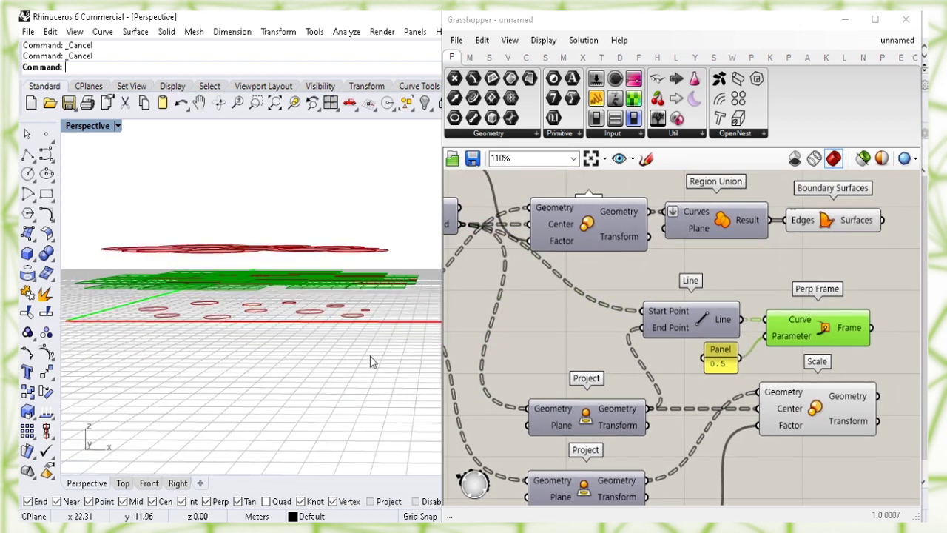
{"action": "right_click_drag", "start_coordinate": [836, 304], "coordinate": [804, 319]}
{"action": "double_click", "coordinate": [804, 320]}
{"action": "type", "text": "po"}
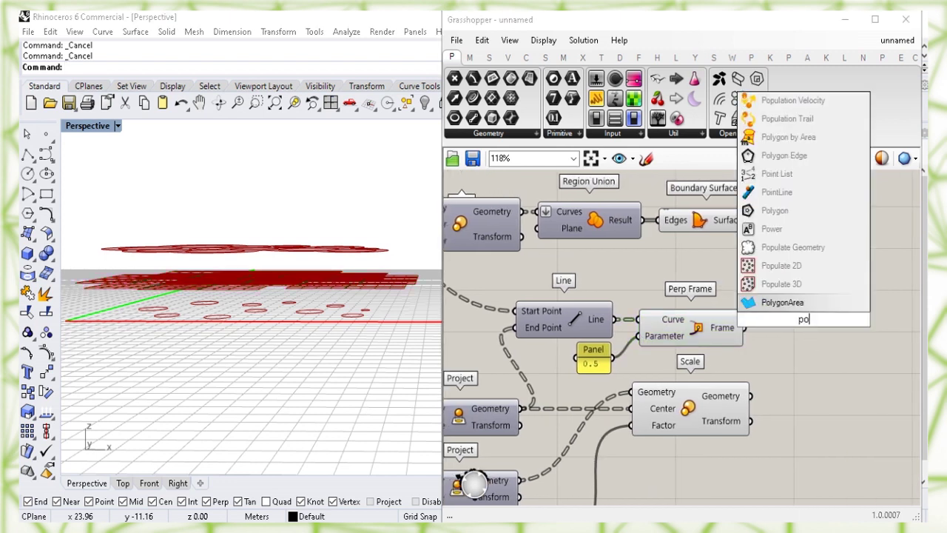
{"action": "type", "text": "int"}
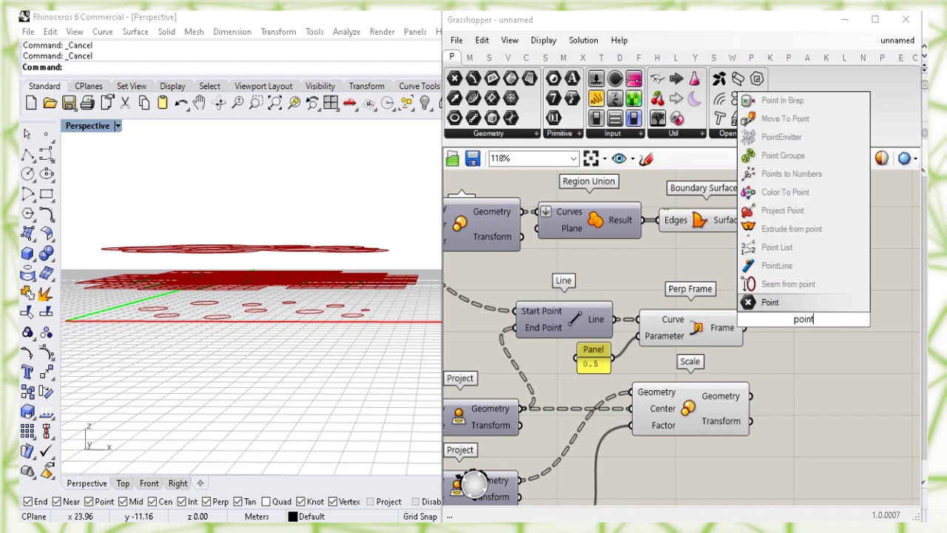
{"action": "left_click", "coordinate": [827, 311]}
{"action": "left_click_drag", "start_coordinate": [803, 315], "coordinate": [789, 335]}
Turn off the preview of Perp Frame and connect its Frame output to the Point parameter
{"action": "scroll", "coordinate": [772, 365], "scroll_direction": "up", "scroll_amount": 1}
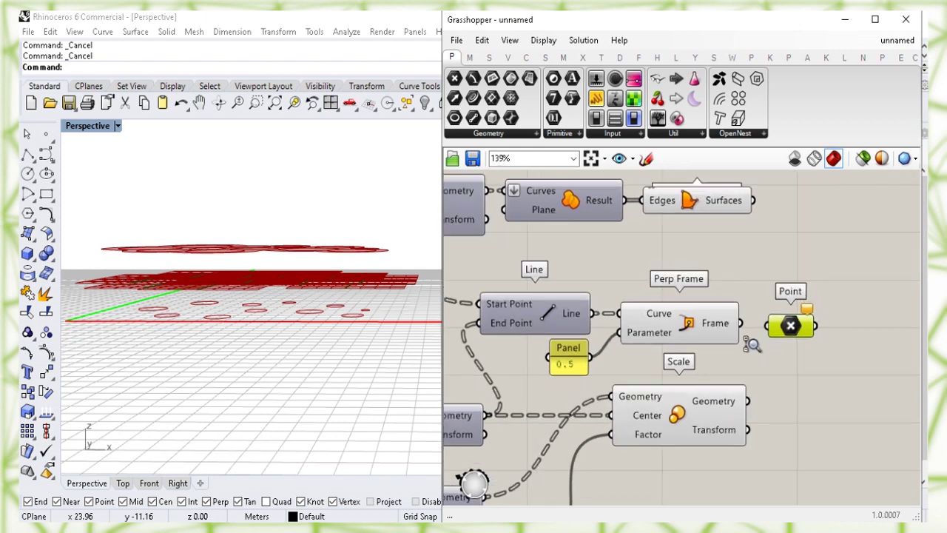
{"action": "left_click", "coordinate": [687, 329]}
{"action": "right_click", "coordinate": [686, 329]}
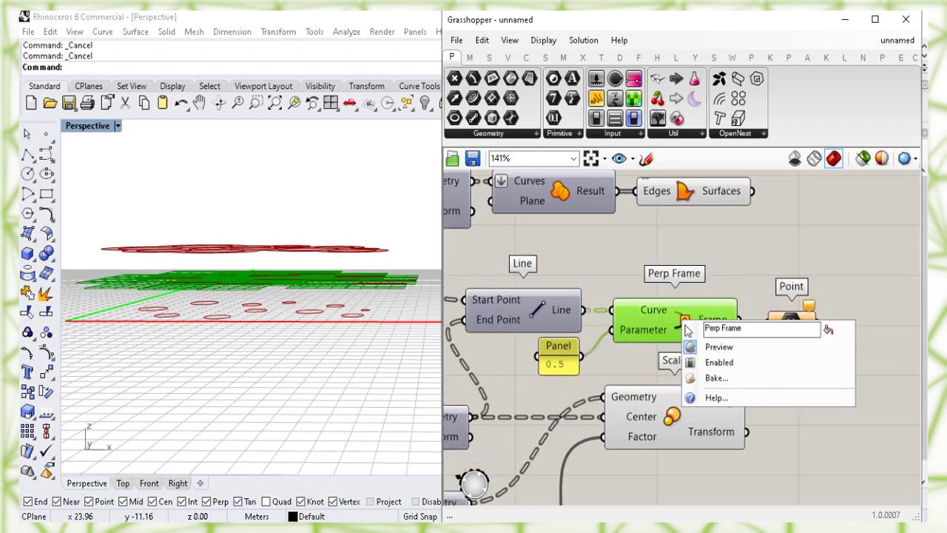
{"action": "left_click", "coordinate": [718, 346]}
{"action": "left_click_drag", "start_coordinate": [738, 319], "coordinate": [779, 321]}
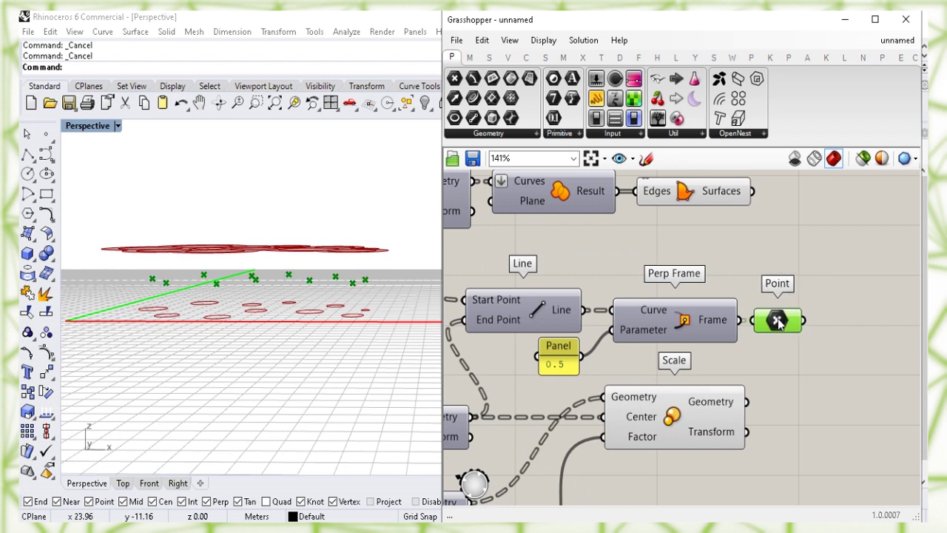
{"action": "left_click", "coordinate": [843, 344]}
Add a Vector 2Pt component, which creates a vector between two points, after the Point parameter
{"action": "right_click_drag", "start_coordinate": [843, 342], "coordinate": [742, 342]}
{"action": "double_click", "coordinate": [778, 319]}
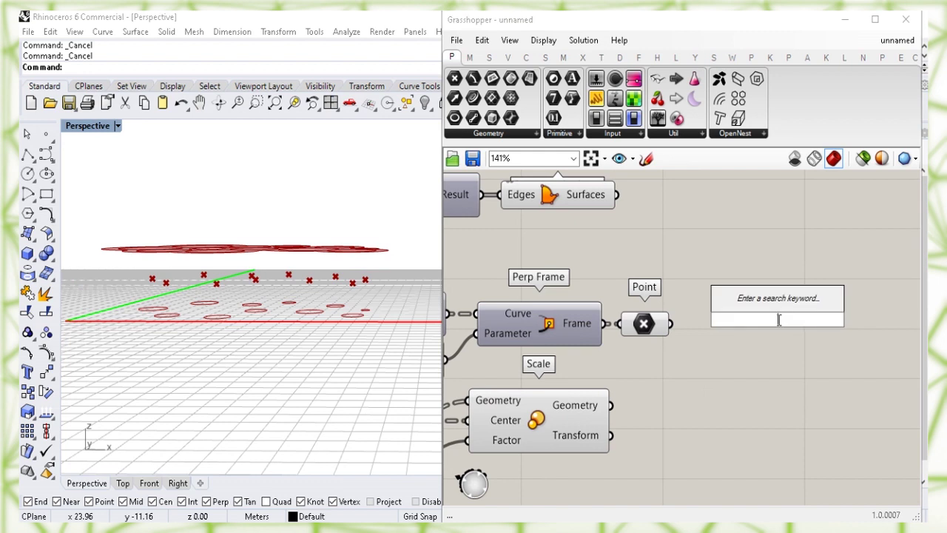
{"action": "type", "text": "vec"}
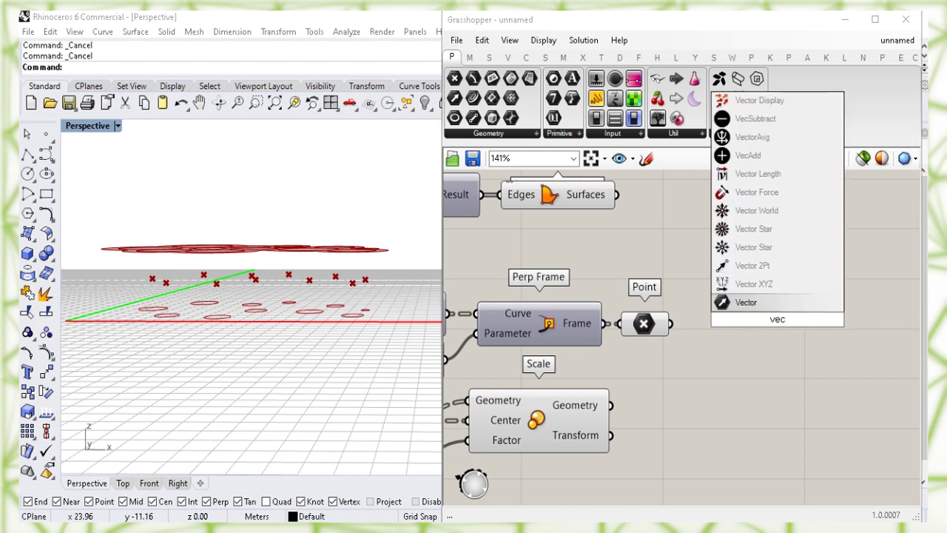
{"action": "type", "text": "t"}
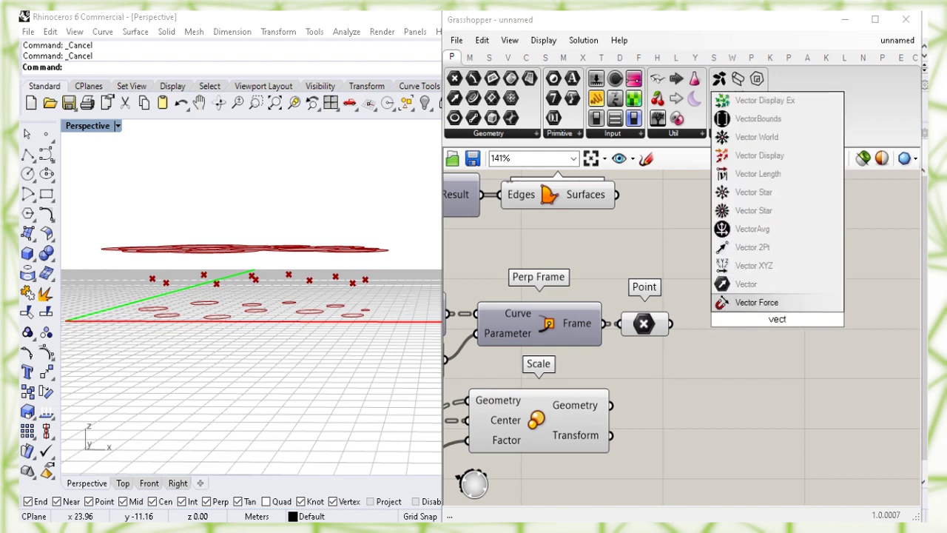
{"action": "type", "text": "o"}
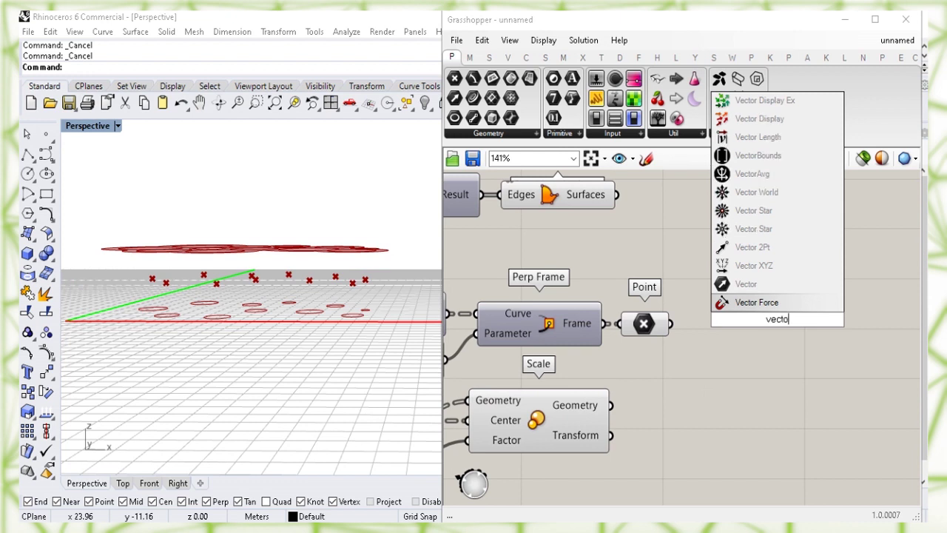
{"action": "type", "text": "r"}
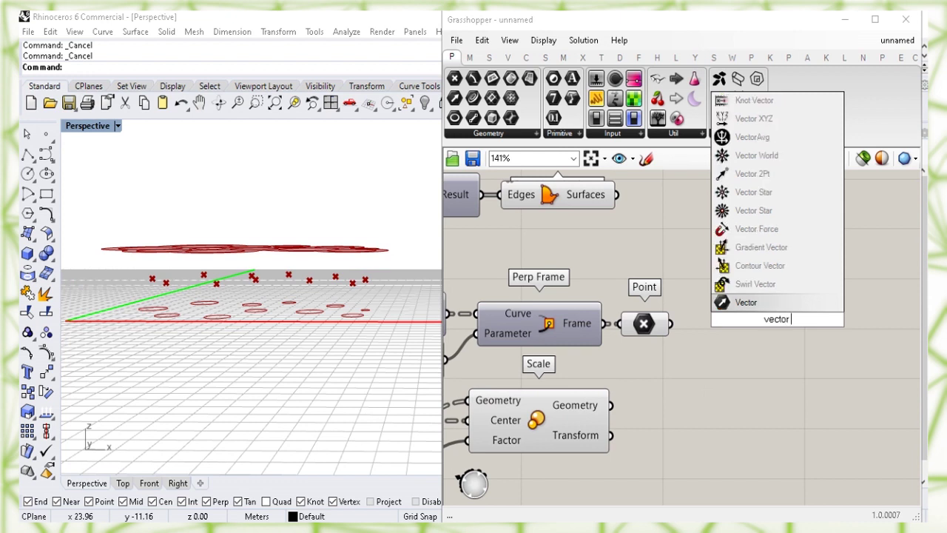
{"action": "type", "text": " 2"}
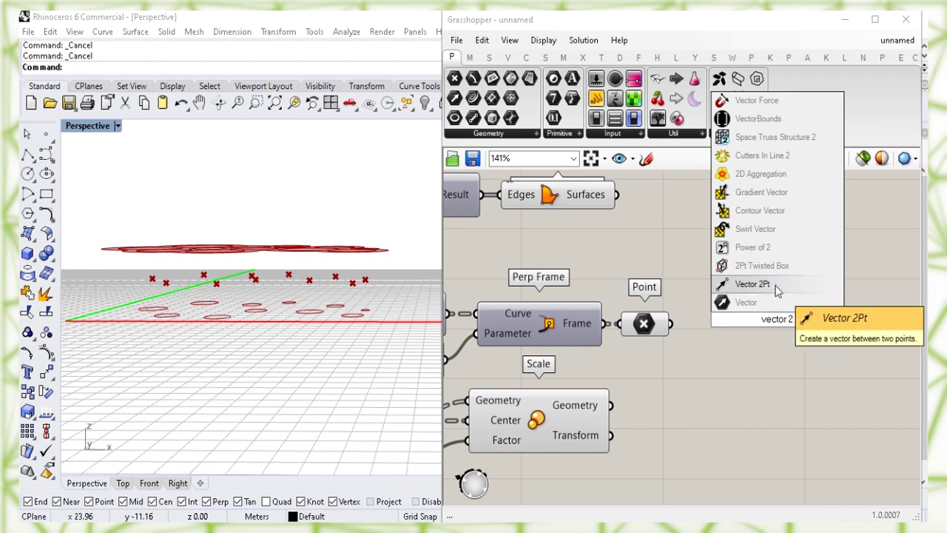
{"action": "left_click", "coordinate": [777, 291]}
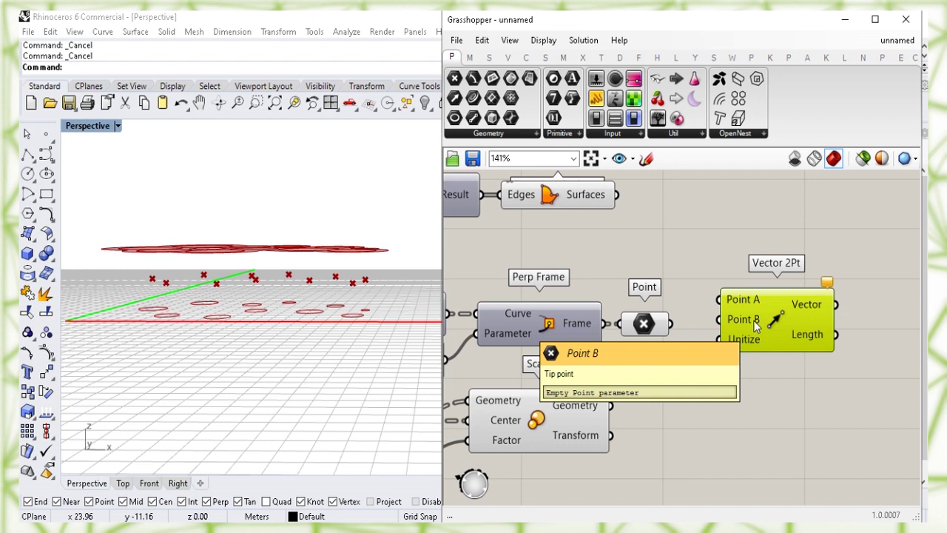
Connect the Point parameter to the Point B input of Vector 2Pt and move Vector 2Pt slightly higher
{"action": "left_click_drag", "start_coordinate": [667, 326], "coordinate": [758, 273]}
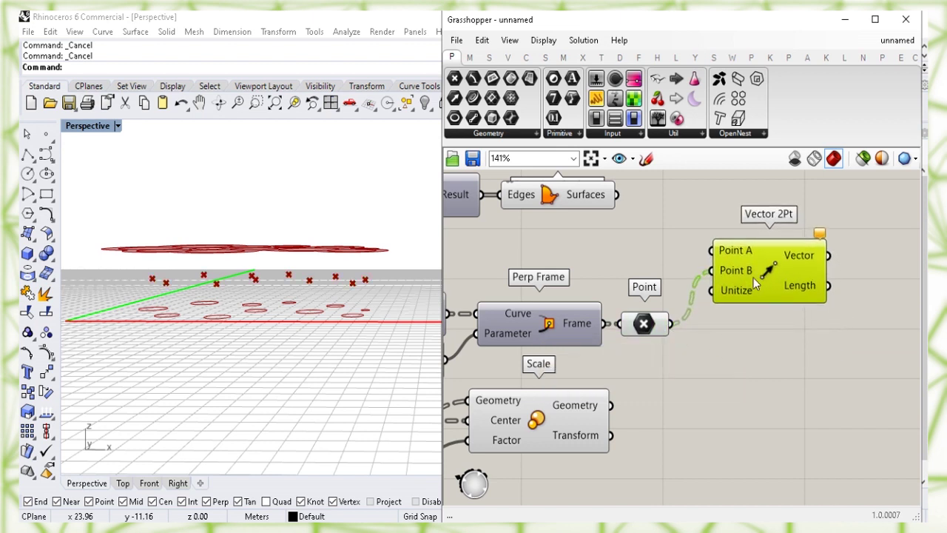
{"action": "left_click", "coordinate": [649, 325]}
{"action": "left_click", "coordinate": [717, 343]}
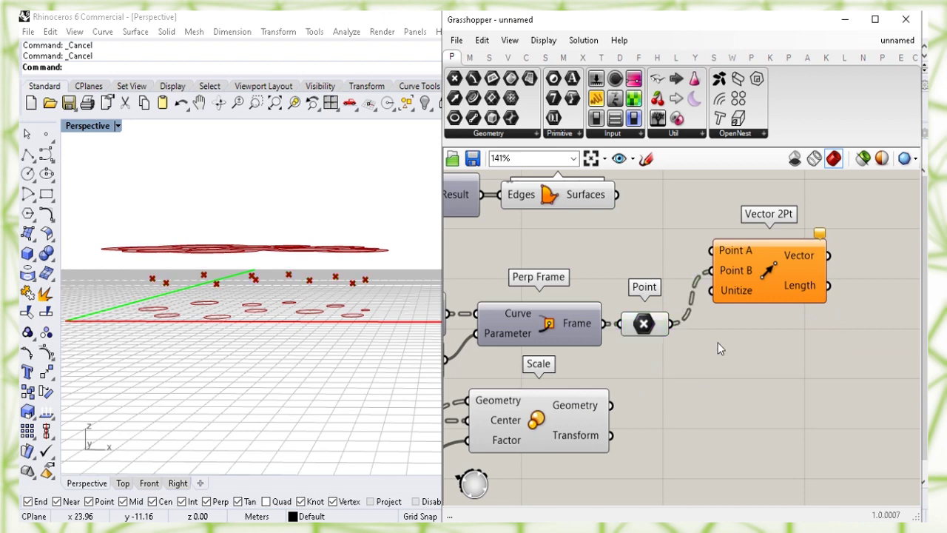
Turn the preview of the Area component back on and examine the circle centroids in the viewport
{"action": "right_click_drag", "start_coordinate": [483, 249], "coordinate": [689, 342]}
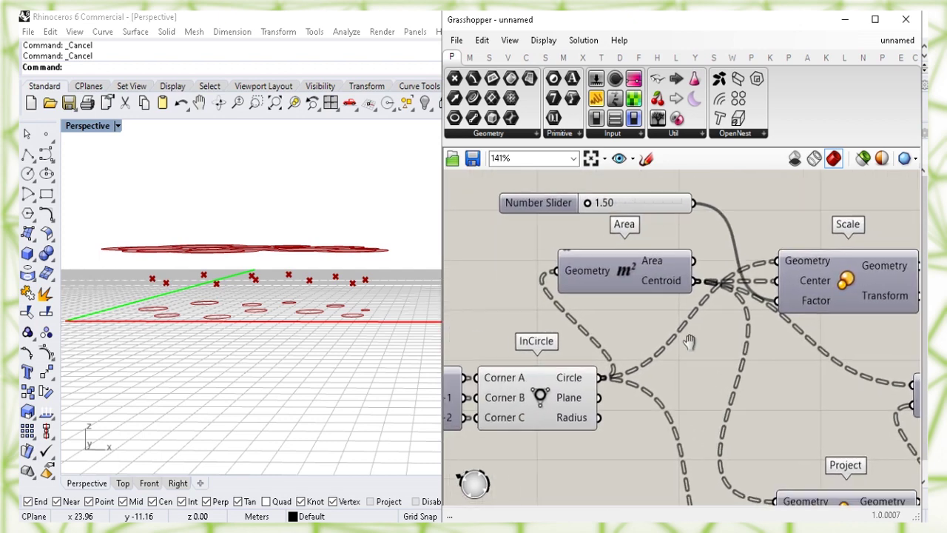
{"action": "left_click", "coordinate": [623, 272]}
{"action": "right_click", "coordinate": [623, 272]}
{"action": "left_click", "coordinate": [650, 300]}
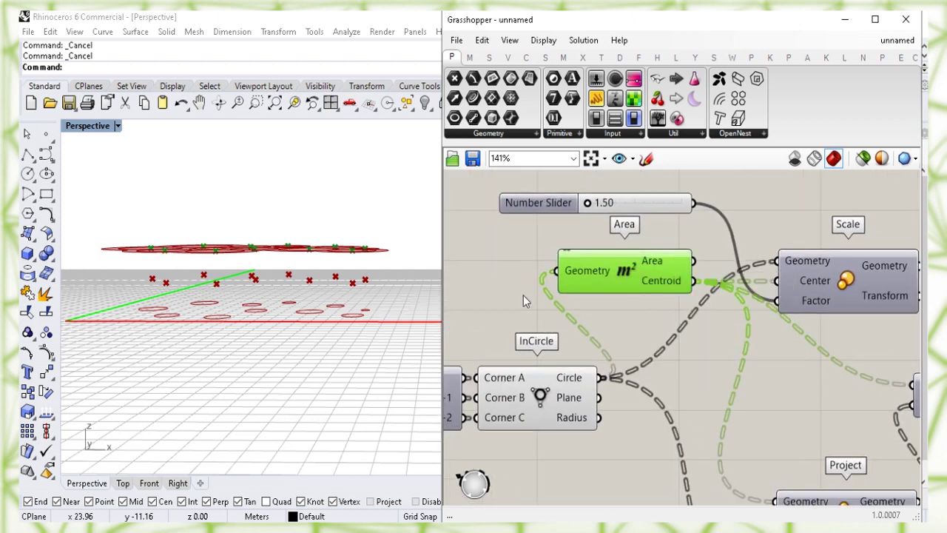
{"action": "right_click_drag", "start_coordinate": [312, 259], "coordinate": [318, 271]}
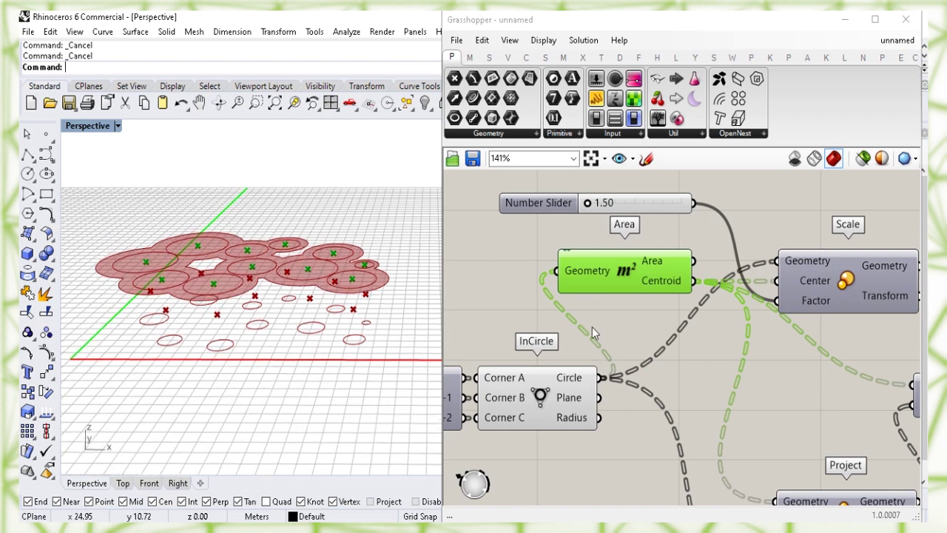
Turn off the preview of the Area component
{"action": "left_click", "coordinate": [632, 323]}
{"action": "left_click", "coordinate": [626, 275]}
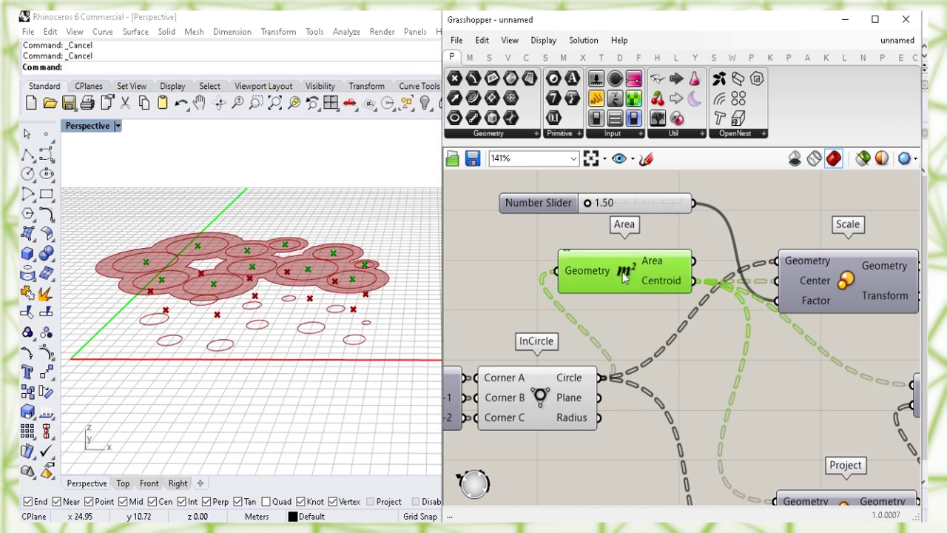
{"action": "right_click", "coordinate": [625, 276]}
{"action": "left_click", "coordinate": [644, 299]}
{"action": "left_click", "coordinate": [643, 304]}
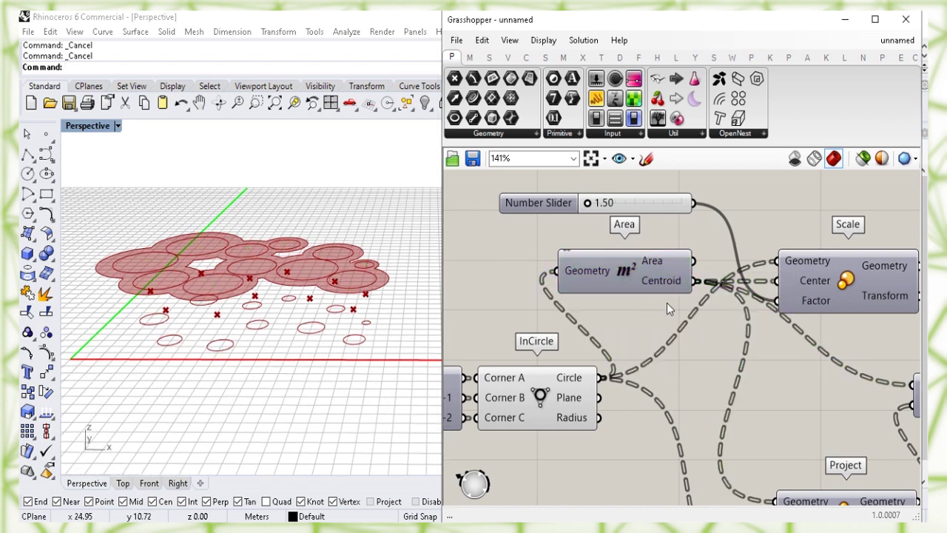
Connect the Centroid output of the Area component to the Point A input of Vector 2Pt
{"action": "left_click_drag", "start_coordinate": [696, 282], "coordinate": [747, 332]}
{"action": "left_click", "coordinate": [804, 360]}
{"action": "left_click_drag", "start_coordinate": [804, 360], "coordinate": [790, 369]}
{"action": "left_click", "coordinate": [828, 447]}
{"action": "right_click_drag", "start_coordinate": [852, 445], "coordinate": [771, 402]}
Add a Move component after Vector 2Pt and connect the Vector output to its Motion input
{"action": "right_click_drag", "start_coordinate": [798, 342], "coordinate": [773, 334]}
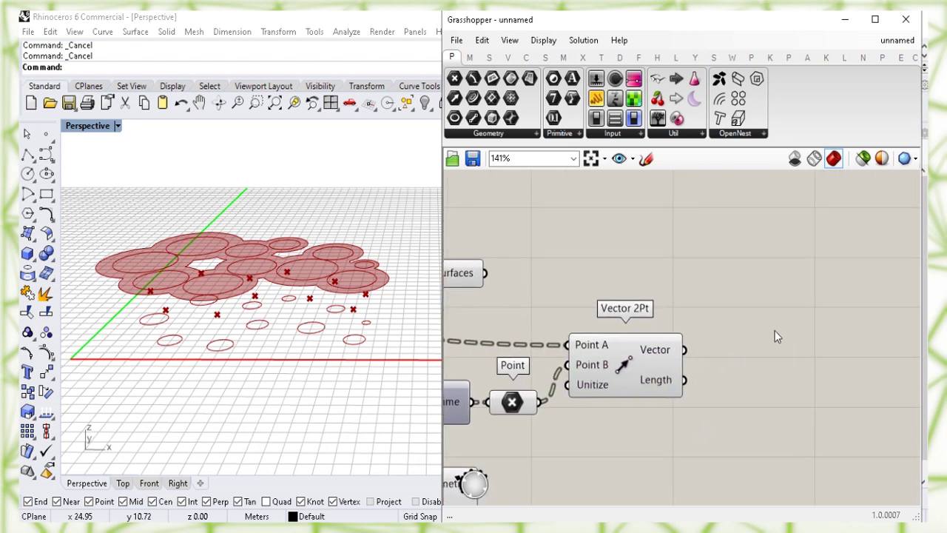
{"action": "double_click", "coordinate": [774, 334]}
{"action": "type", "text": "m"}
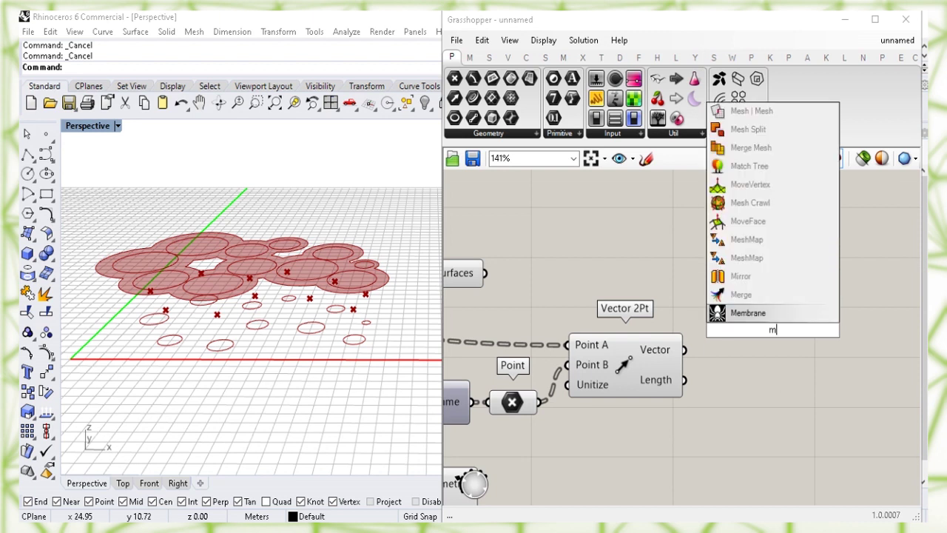
{"action": "type", "text": "ove"}
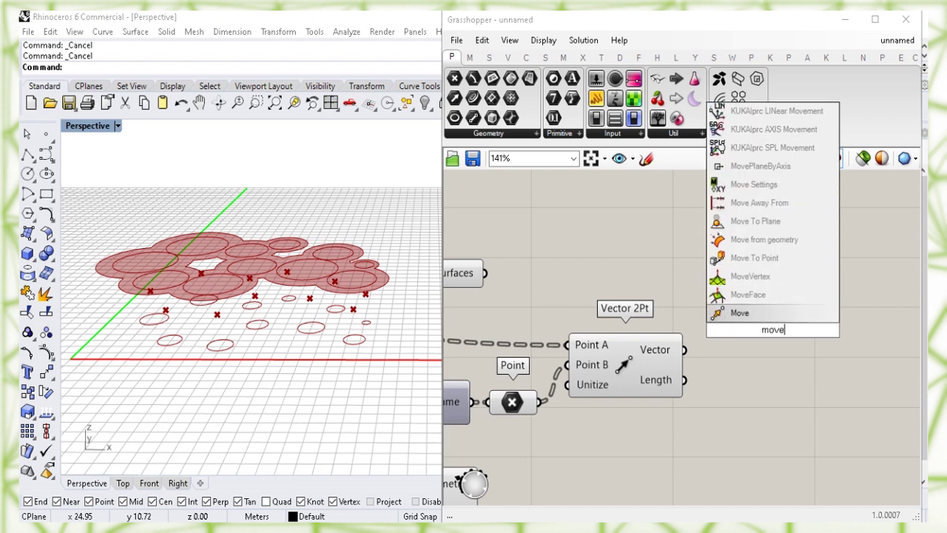
{"action": "left_click", "coordinate": [786, 315]}
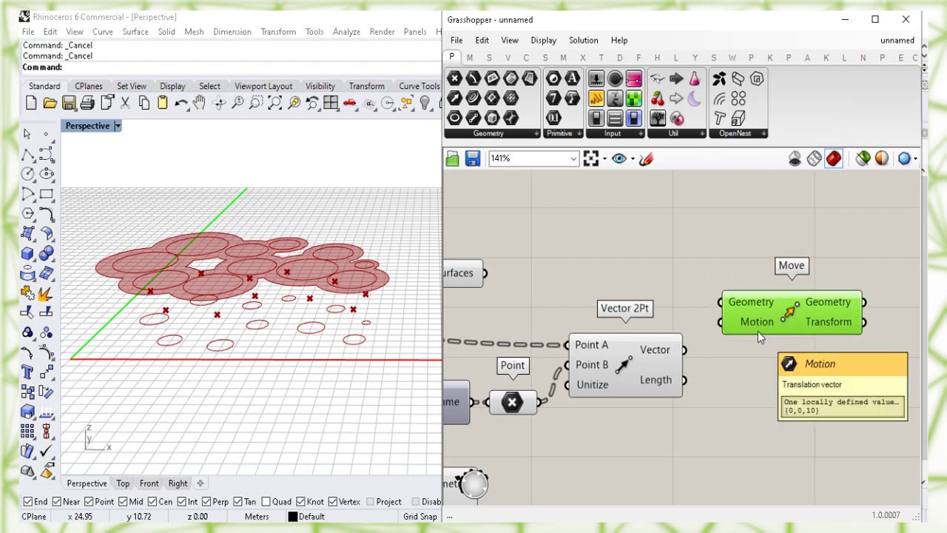
{"action": "left_click", "coordinate": [650, 363]}
{"action": "left_click_drag", "start_coordinate": [683, 350], "coordinate": [721, 321]}
{"action": "left_click_drag", "start_coordinate": [796, 317], "coordinate": [782, 315]}
{"action": "left_click", "coordinate": [772, 378]}
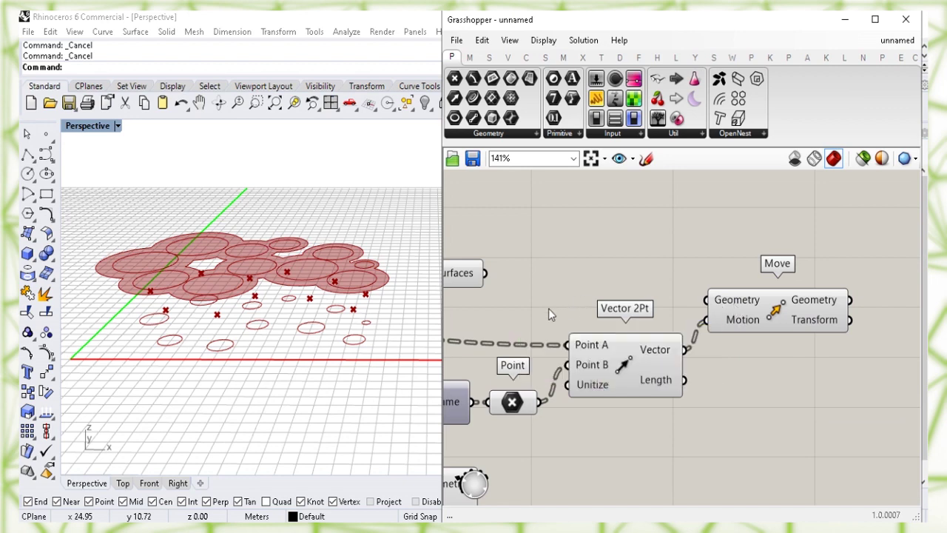
Connect the Circle output of the InCircle component to the Geometry input of Move
{"action": "right_click_drag", "start_coordinate": [481, 313], "coordinate": [689, 301]}
{"action": "right_click_drag", "start_coordinate": [518, 335], "coordinate": [685, 310]}
{"action": "mouse_move", "coordinate": [488, 338]}
{"action": "right_mouse_down"}
{"action": "mouse_move", "coordinate": [643, 335]}
{"action": "mouse_move", "coordinate": [735, 314]}
{"action": "right_mouse_up"}
{"action": "left_click", "coordinate": [538, 335]}
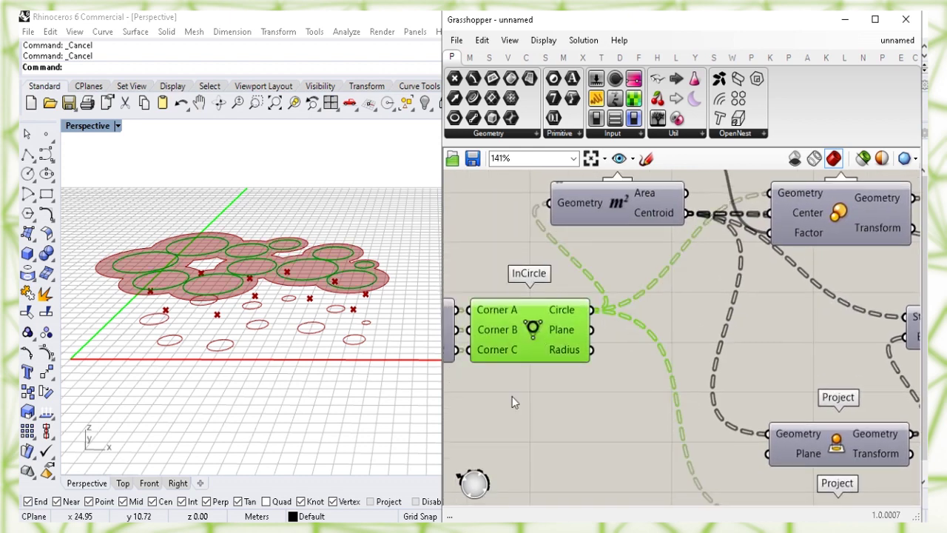
{"action": "left_click", "coordinate": [527, 412]}
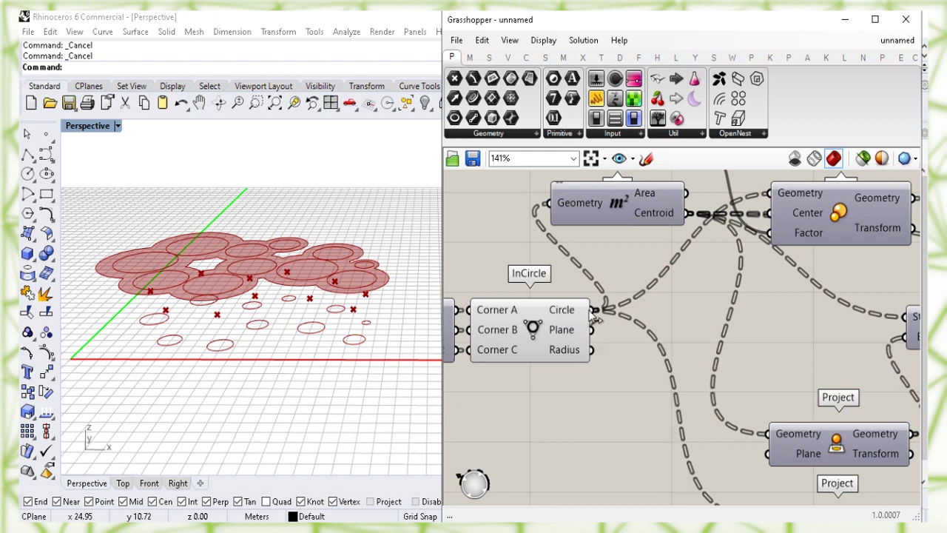
{"action": "left_click_drag", "start_coordinate": [596, 311], "coordinate": [746, 235]}
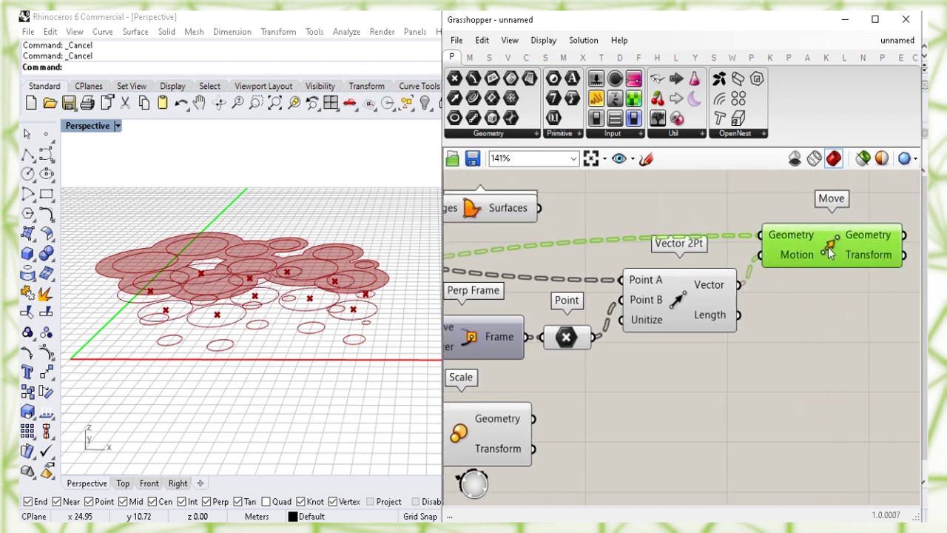
Examine the moved circles from a lower view angle and turn off the preview of the Move component
{"action": "right_click_drag", "start_coordinate": [376, 383], "coordinate": [351, 355]}
{"action": "right_click_drag", "start_coordinate": [818, 355], "coordinate": [725, 363]}
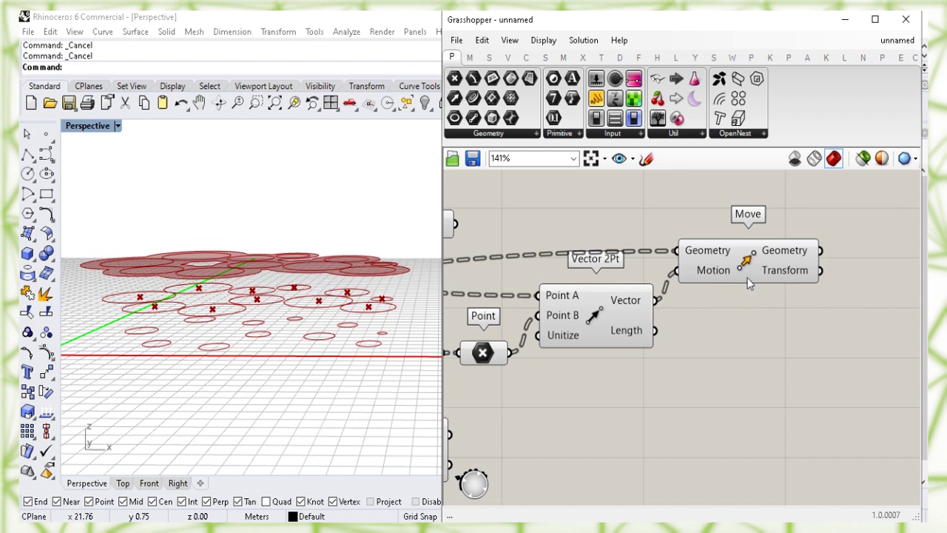
{"action": "right_click", "coordinate": [745, 269]}
{"action": "left_click", "coordinate": [770, 289]}
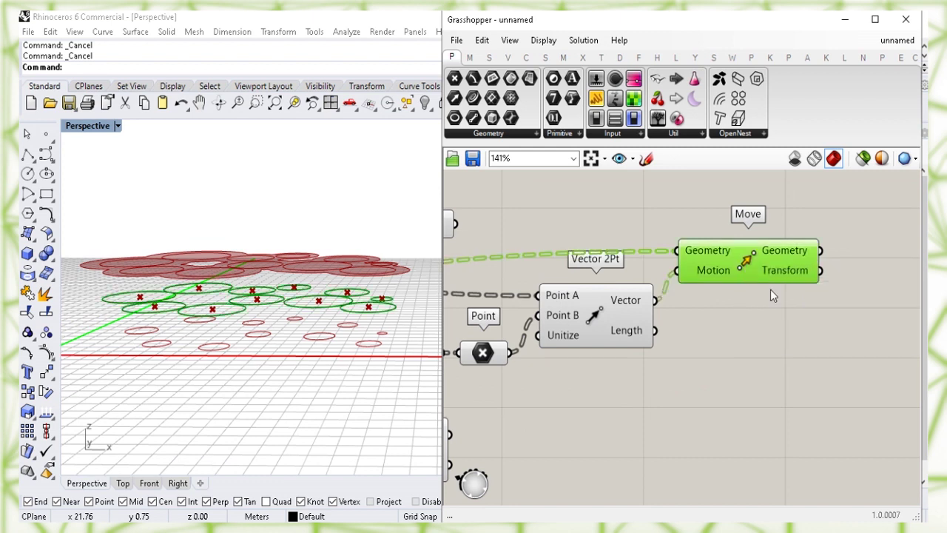
Add a Scale component after Move and connect Move's Geometry output to Scale's Geometry input
{"action": "right_click_drag", "start_coordinate": [823, 346], "coordinate": [671, 355]}
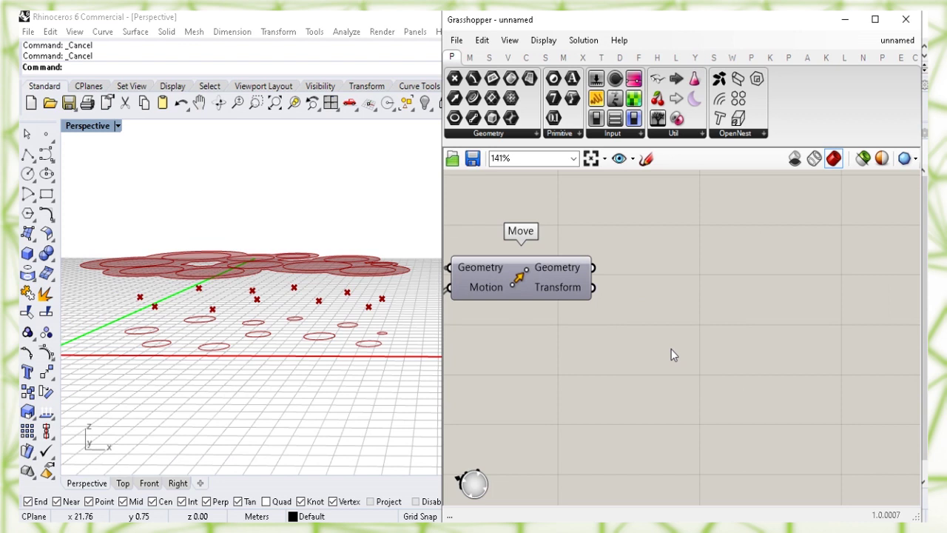
{"action": "double_click", "coordinate": [721, 339]}
{"action": "type", "text": "sc"}
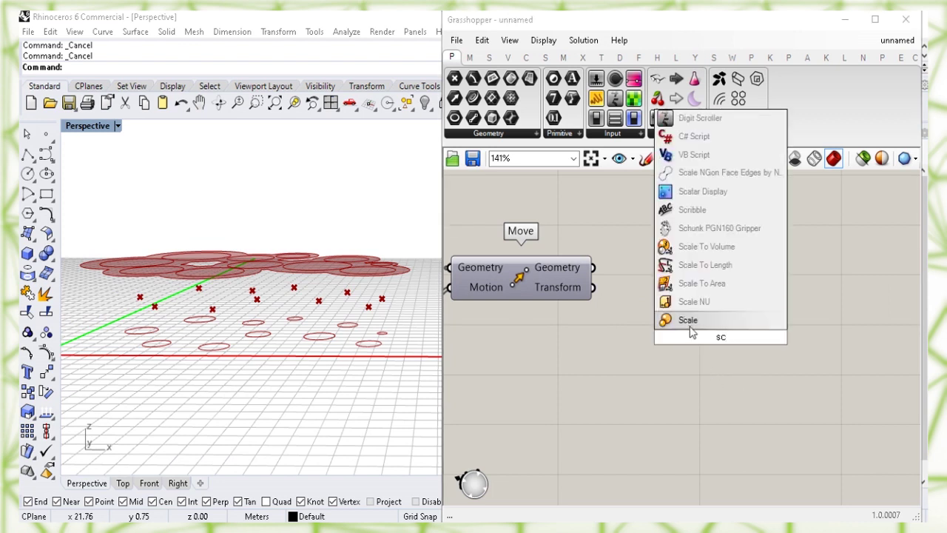
{"action": "left_click", "coordinate": [688, 319]}
{"action": "left_click_drag", "start_coordinate": [696, 320], "coordinate": [716, 284]}
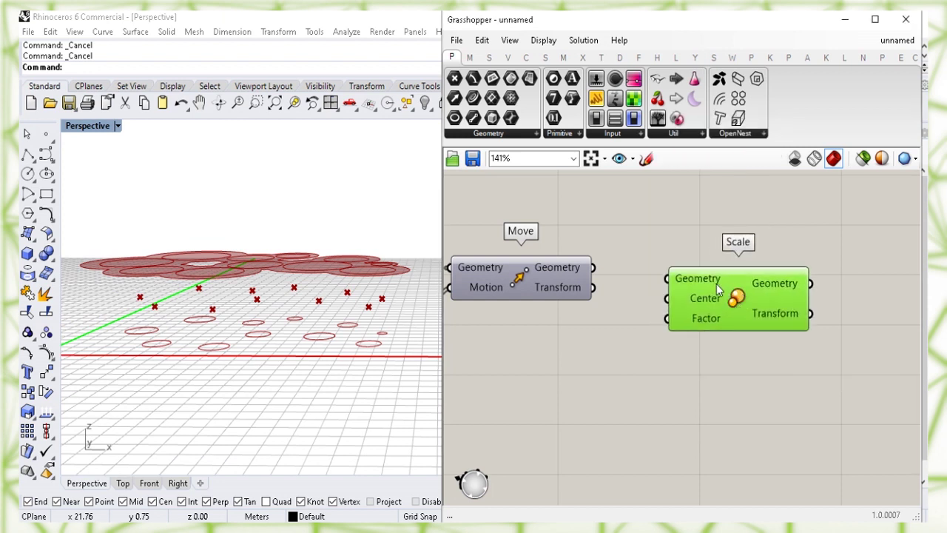
{"action": "mouse_move", "coordinate": [706, 281]}
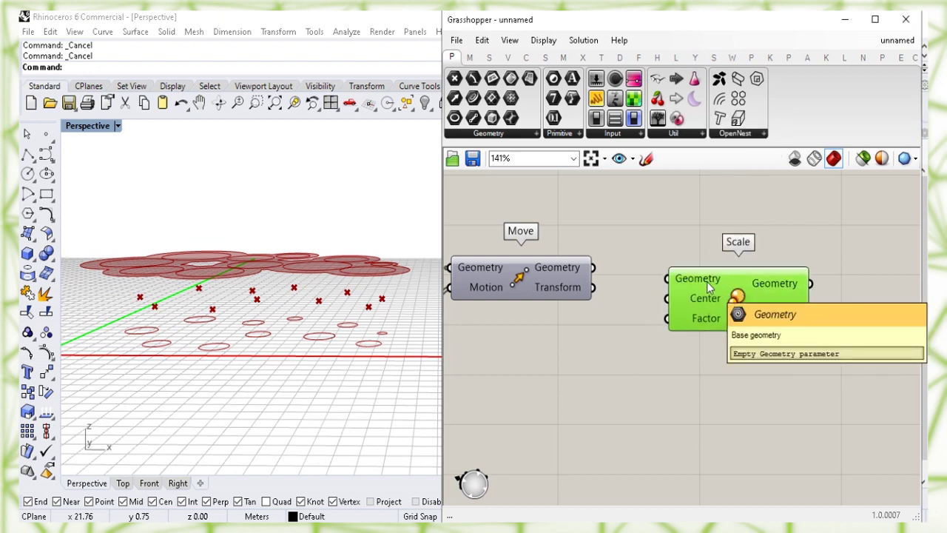
{"action": "left_click", "coordinate": [543, 284]}
{"action": "left_click", "coordinate": [568, 356]}
{"action": "left_click_drag", "start_coordinate": [592, 267], "coordinate": [667, 370]}
{"action": "left_click", "coordinate": [494, 395]}
Move the Point parameter slightly lower and connect it to the Center input of the new Scale component
{"action": "right_click_drag", "start_coordinate": [492, 389], "coordinate": [572, 339]}
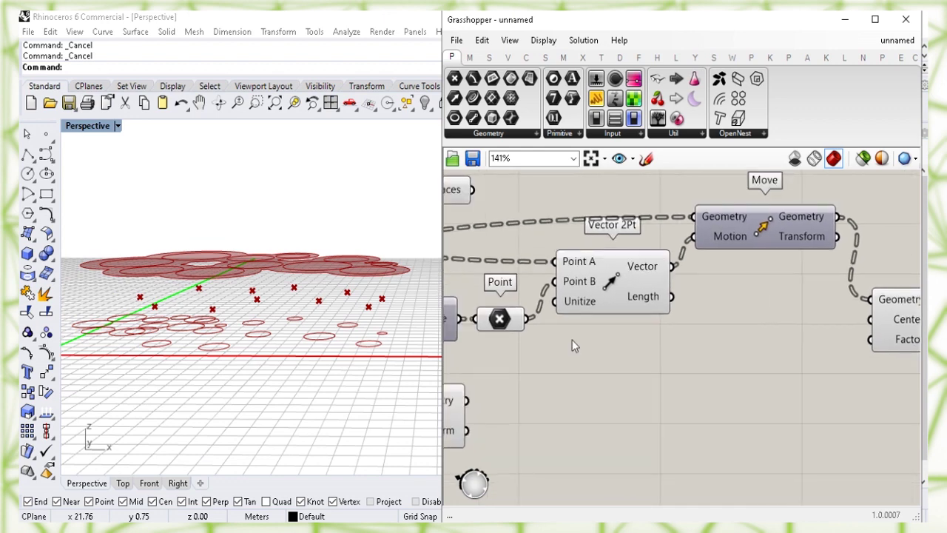
{"action": "left_click", "coordinate": [506, 331]}
{"action": "left_click_drag", "start_coordinate": [506, 331], "coordinate": [508, 348]}
{"action": "right_click_drag", "start_coordinate": [627, 346], "coordinate": [602, 346]}
{"action": "scroll", "coordinate": [601, 345], "scroll_direction": "down", "scroll_amount": 2}
{"action": "right_click_drag", "start_coordinate": [640, 350], "coordinate": [638, 349]}
{"action": "left_click_drag", "start_coordinate": [494, 337], "coordinate": [796, 316]}
{"action": "left_click", "coordinate": [708, 399]}
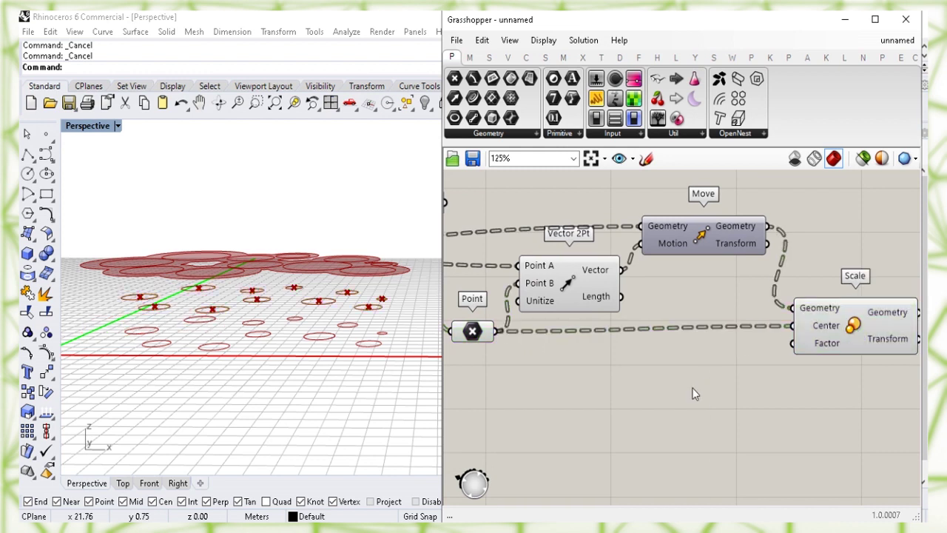
Turn off the preview of the Point parameter and align the new Scale component with its Center wire
{"action": "left_click", "coordinate": [476, 335]}
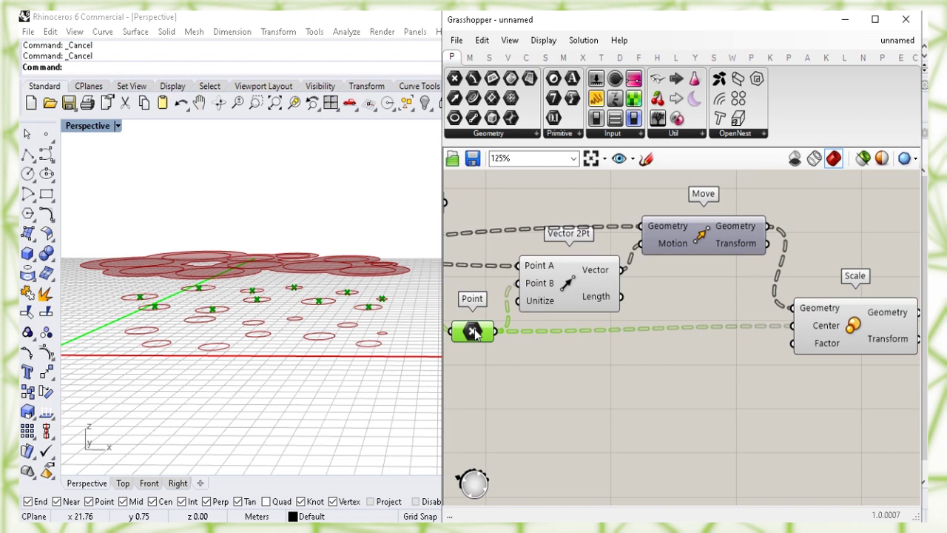
{"action": "right_click", "coordinate": [475, 334]}
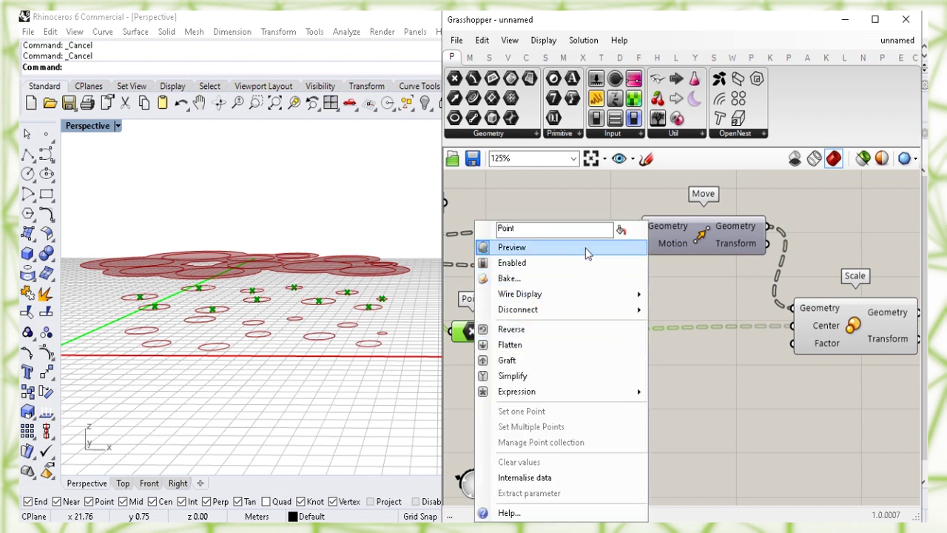
{"action": "left_click", "coordinate": [628, 251]}
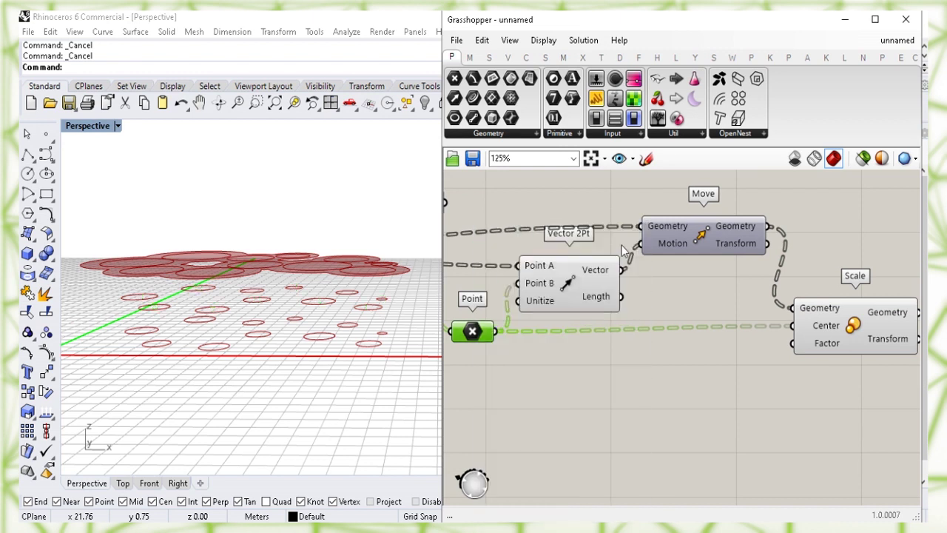
{"action": "left_click", "coordinate": [857, 335]}
{"action": "left_click_drag", "start_coordinate": [856, 332], "coordinate": [855, 337]}
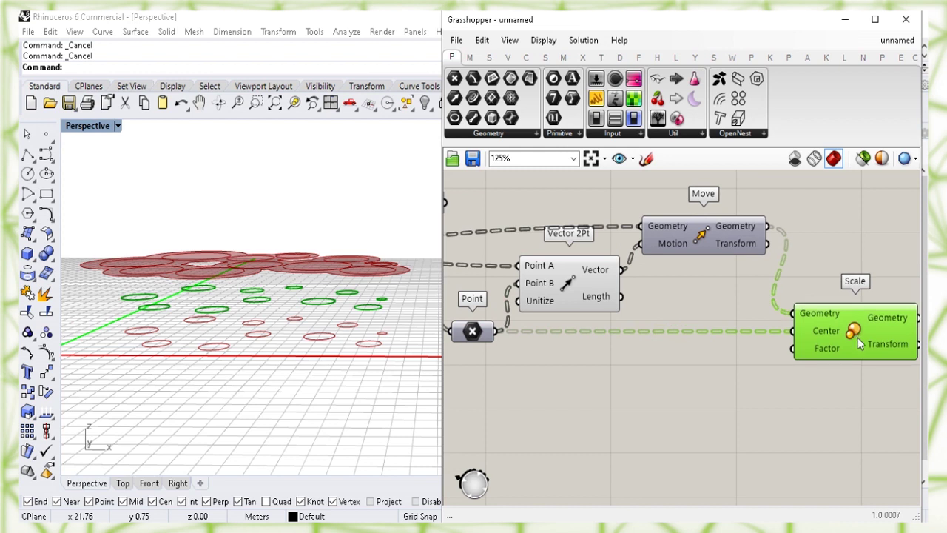
{"action": "left_click", "coordinate": [819, 395]}
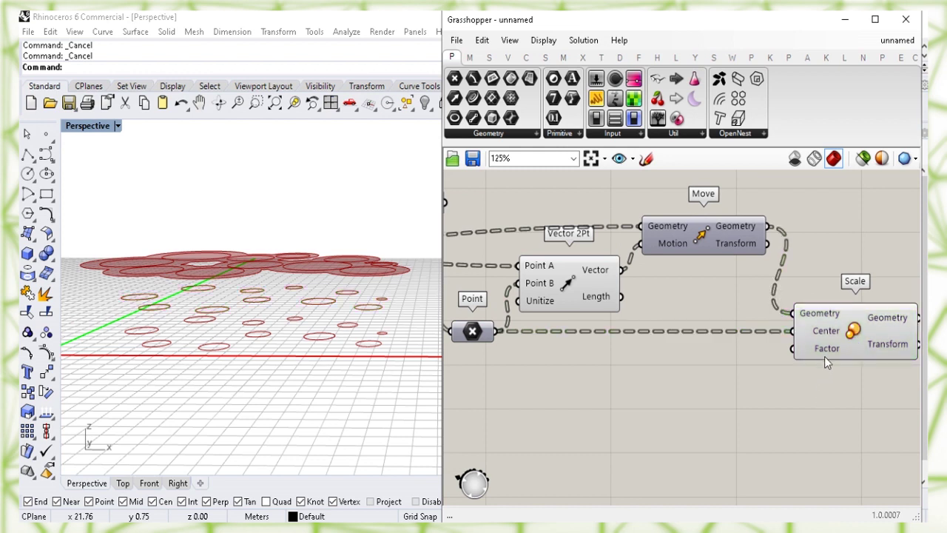
Add a number slider set to 0.18 with a maximum of 1.00 and connect it to Scale's Factor input
{"action": "mouse_move", "coordinate": [824, 351]}
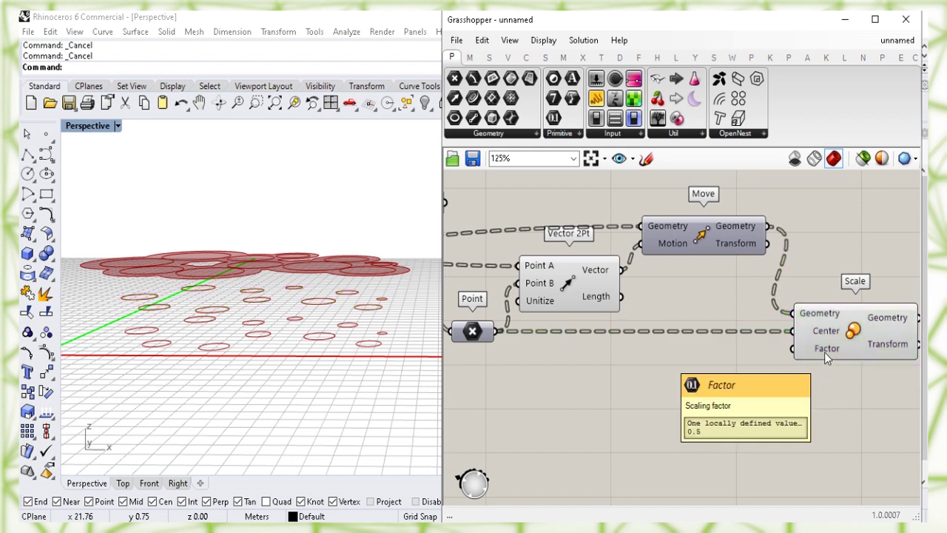
{"action": "double_click", "coordinate": [625, 410]}
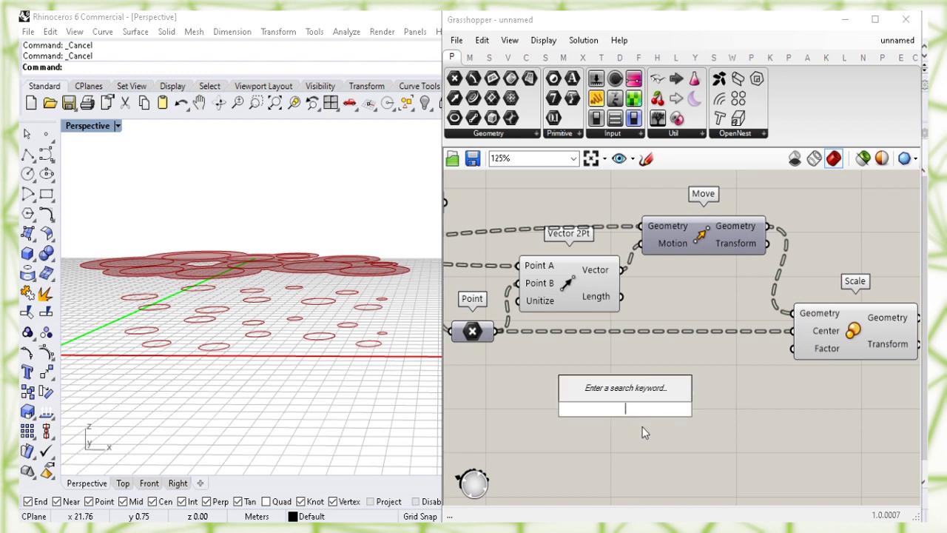
{"action": "type", "text": "0"}
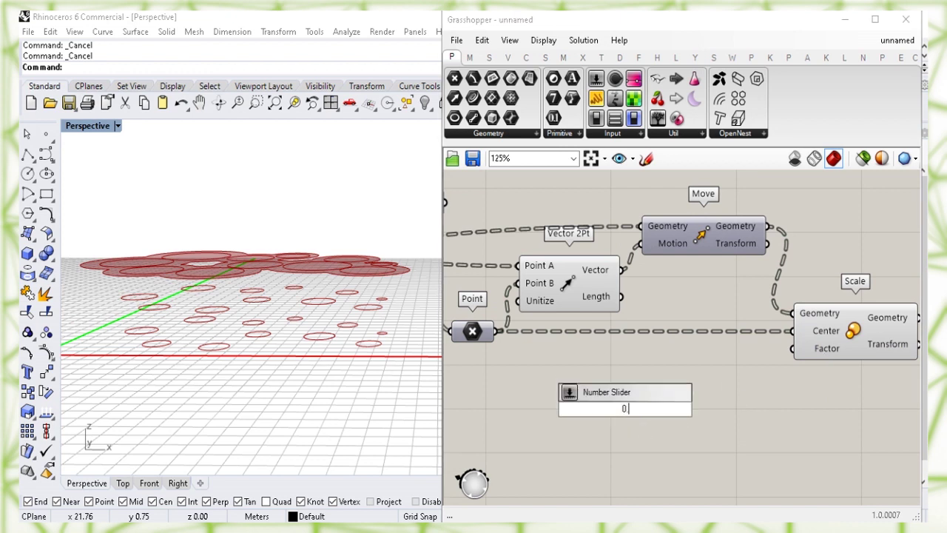
{"action": "type", "text": ".18<1.00"}
{"action": "key", "text": "Return"}
{"action": "left_click_drag", "start_coordinate": [681, 407], "coordinate": [793, 348]}
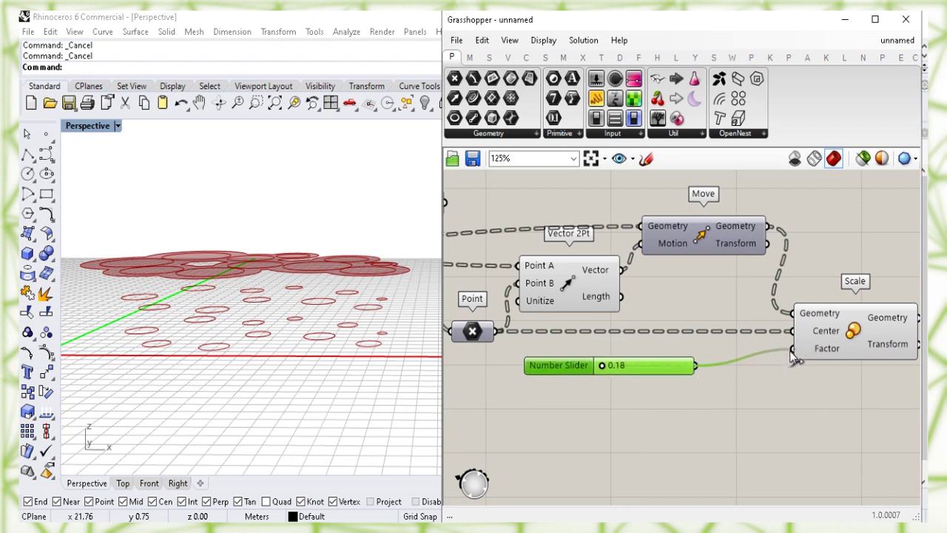
{"action": "left_click_drag", "start_coordinate": [659, 359], "coordinate": [729, 349]}
{"action": "left_click", "coordinate": [724, 407]}
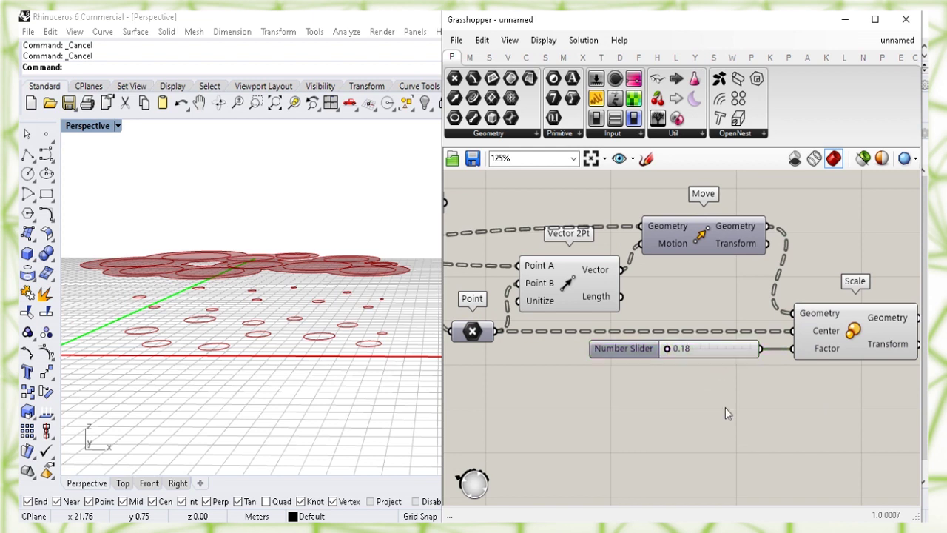
Set the scale factor slider to 0.37 while highlighting the scaled circles
{"action": "left_click", "coordinate": [854, 331]}
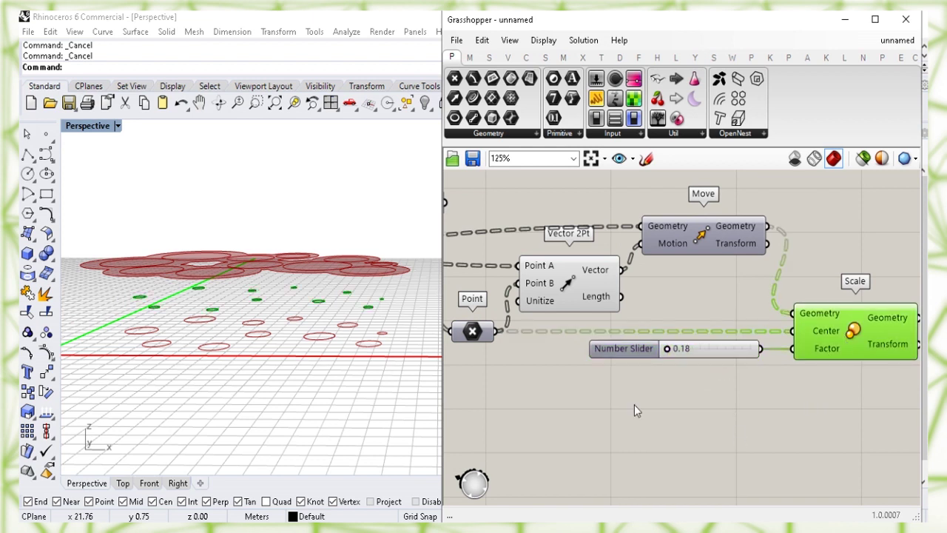
{"action": "mouse_move", "coordinate": [668, 348]}
{"action": "left_mouse_down"}
{"action": "mouse_move", "coordinate": [696, 348]}
{"action": "mouse_move", "coordinate": [687, 348]}
{"action": "left_mouse_up"}
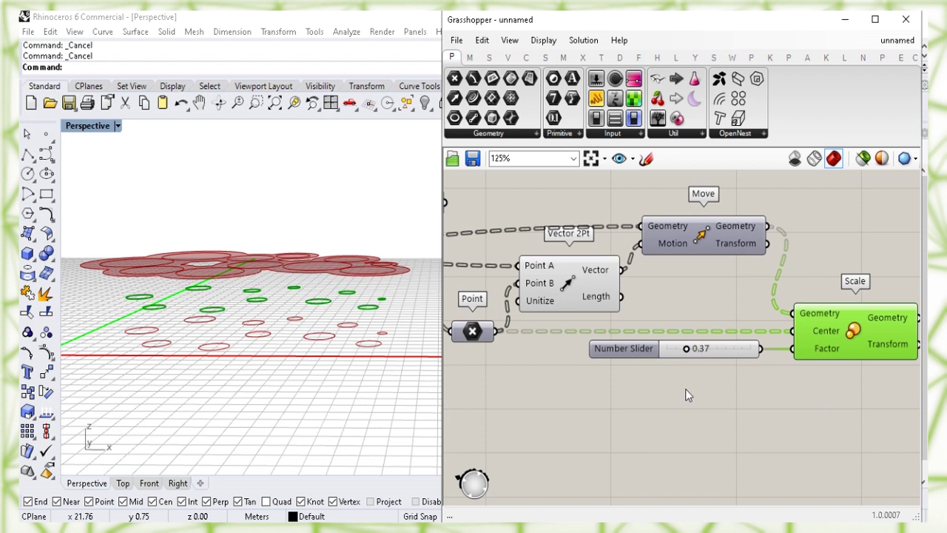
{"action": "left_click", "coordinate": [684, 418]}
Add a Merge component after Scale and place it slightly above the Scale component
{"action": "right_click_drag", "start_coordinate": [849, 400], "coordinate": [651, 417]}
{"action": "right_click_drag", "start_coordinate": [757, 402], "coordinate": [728, 399]}
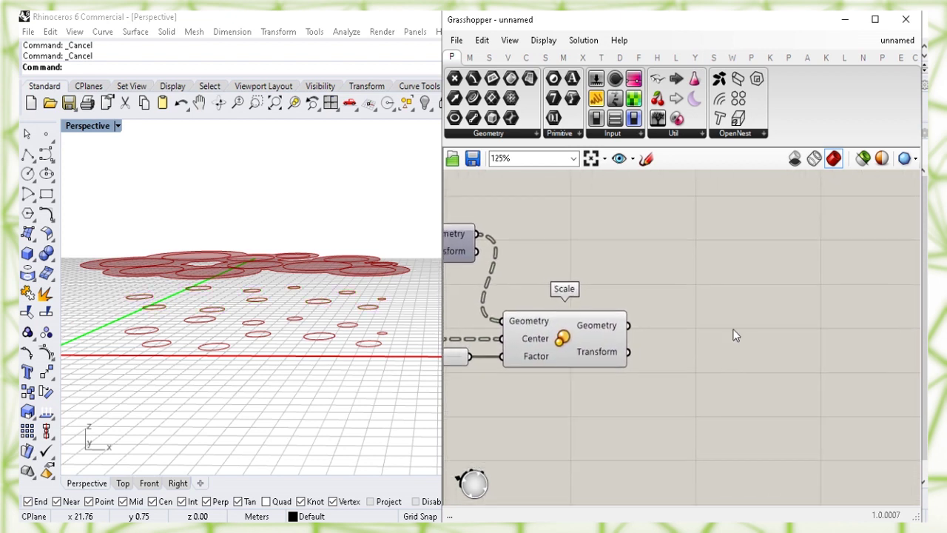
{"action": "double_click", "coordinate": [758, 298]}
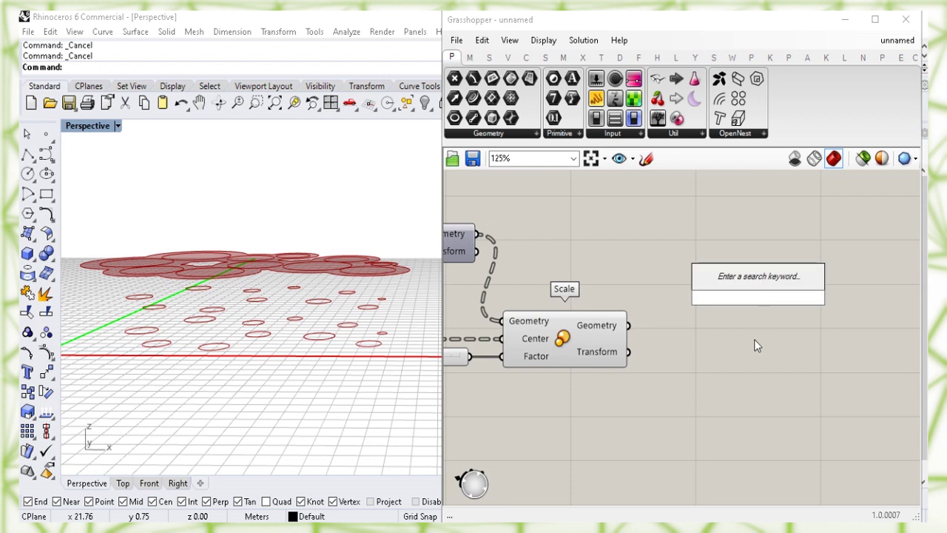
{"action": "type", "text": "merg"}
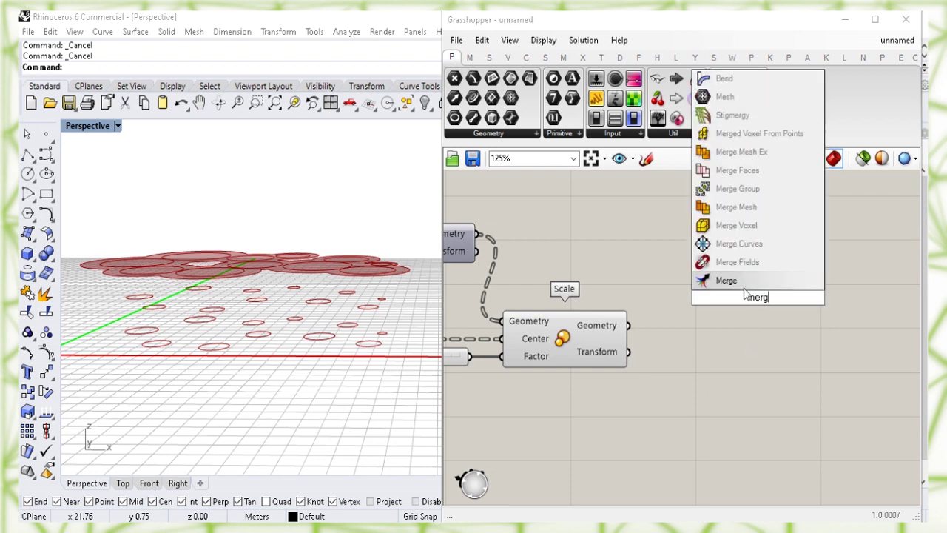
{"action": "key", "text": "Return"}
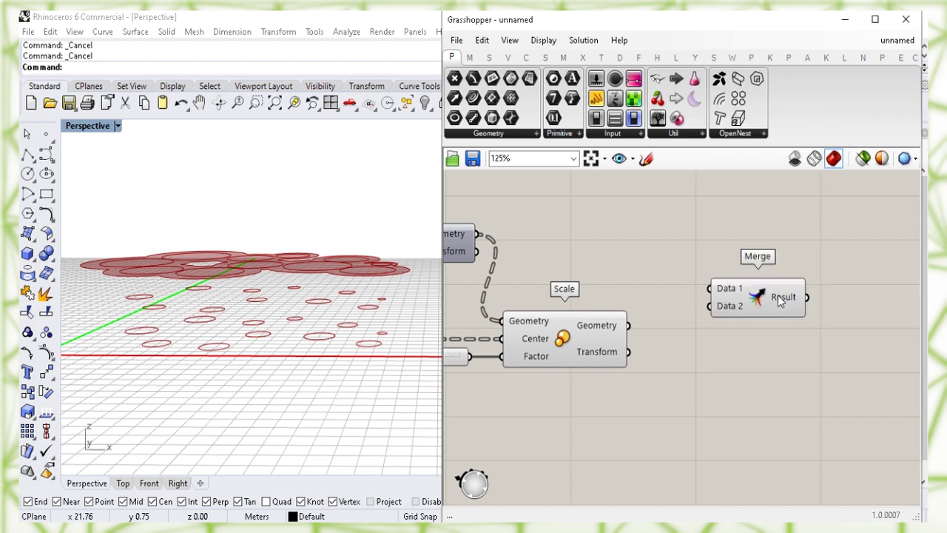
{"action": "left_click_drag", "start_coordinate": [780, 300], "coordinate": [793, 290]}
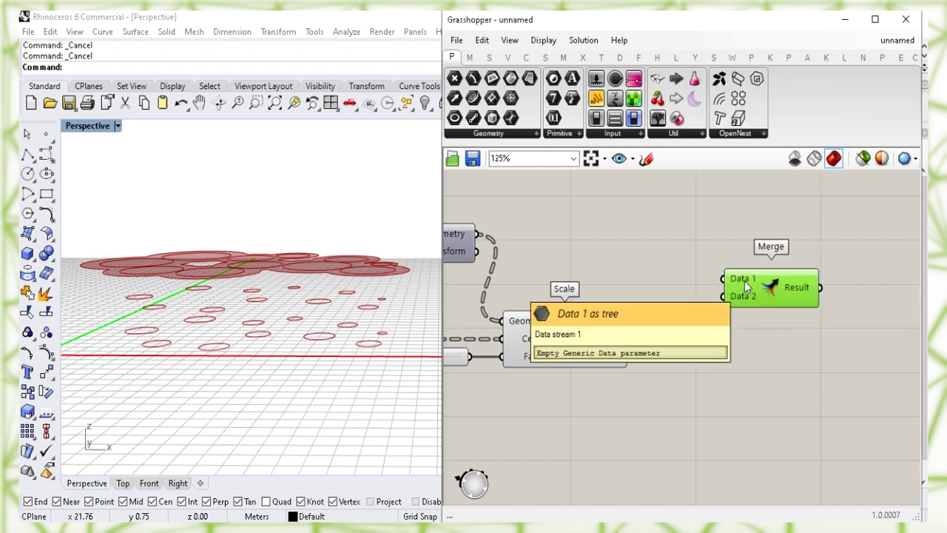
Turn off the preview of the InCircle component that generates the inscribed circles
{"action": "left_click", "coordinate": [636, 244]}
{"action": "right_click_drag", "start_coordinate": [518, 265], "coordinate": [575, 261]}
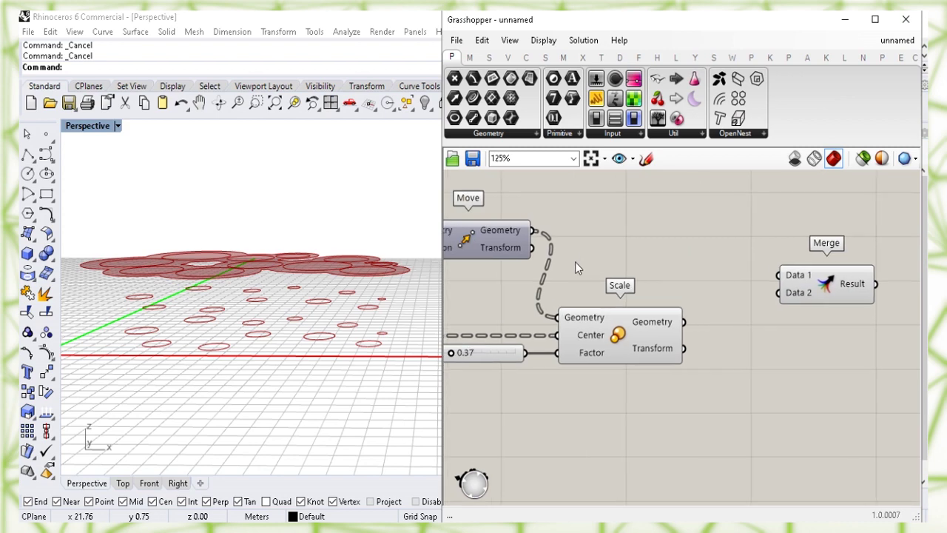
{"action": "right_click_drag", "start_coordinate": [474, 292], "coordinate": [726, 270]}
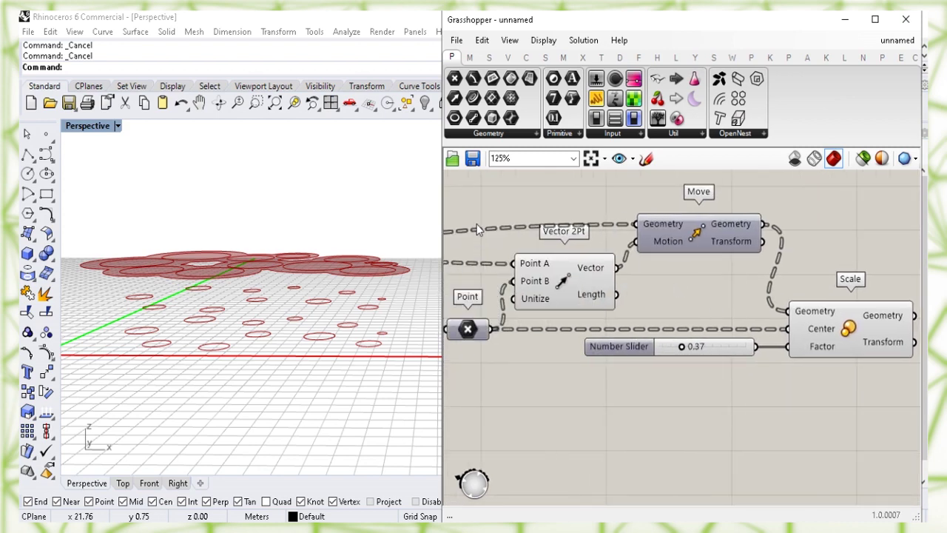
{"action": "right_click_drag", "start_coordinate": [492, 204], "coordinate": [684, 220]}
{"action": "right_click_drag", "start_coordinate": [576, 267], "coordinate": [727, 237]}
{"action": "right_click_drag", "start_coordinate": [462, 299], "coordinate": [718, 310]}
{"action": "left_click", "coordinate": [518, 296]}
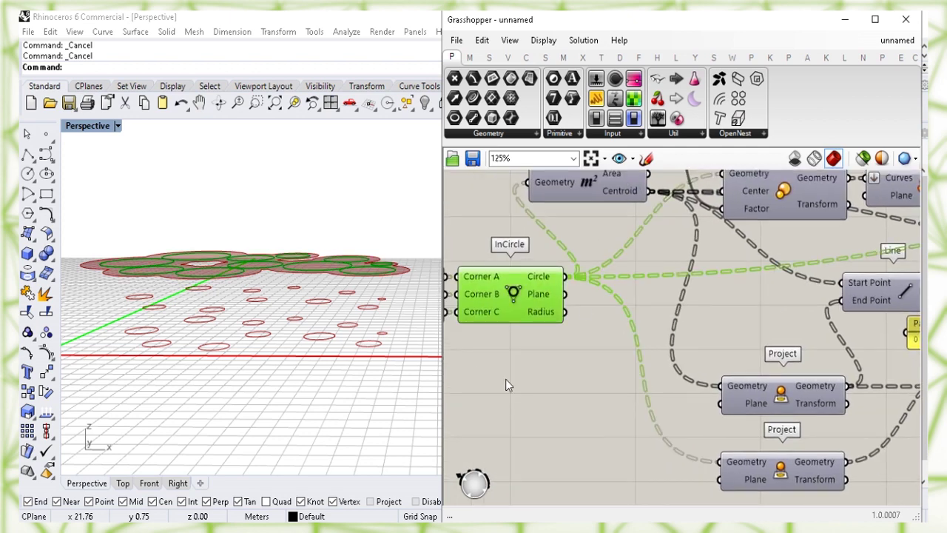
{"action": "scroll", "coordinate": [326, 385], "scroll_direction": "up", "scroll_amount": 3}
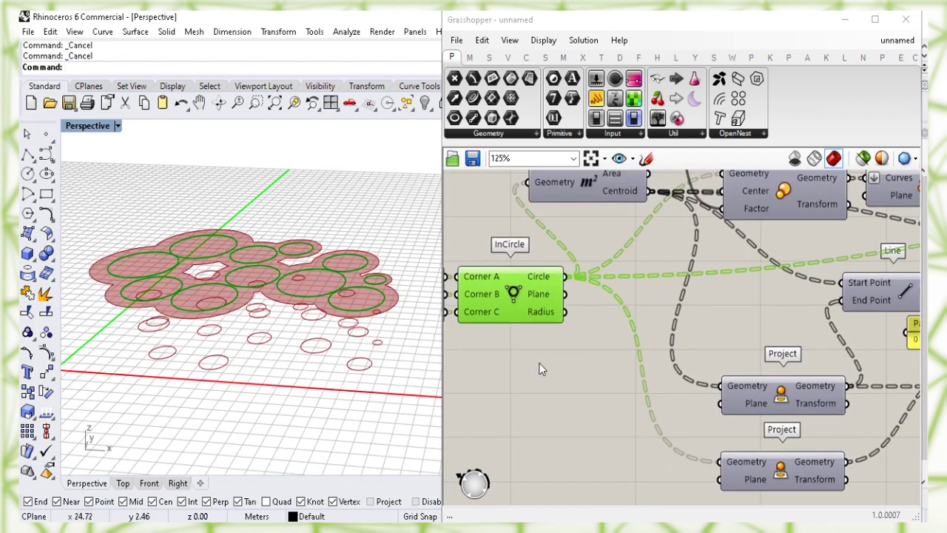
{"action": "right_click", "coordinate": [513, 296]}
{"action": "left_click", "coordinate": [548, 318]}
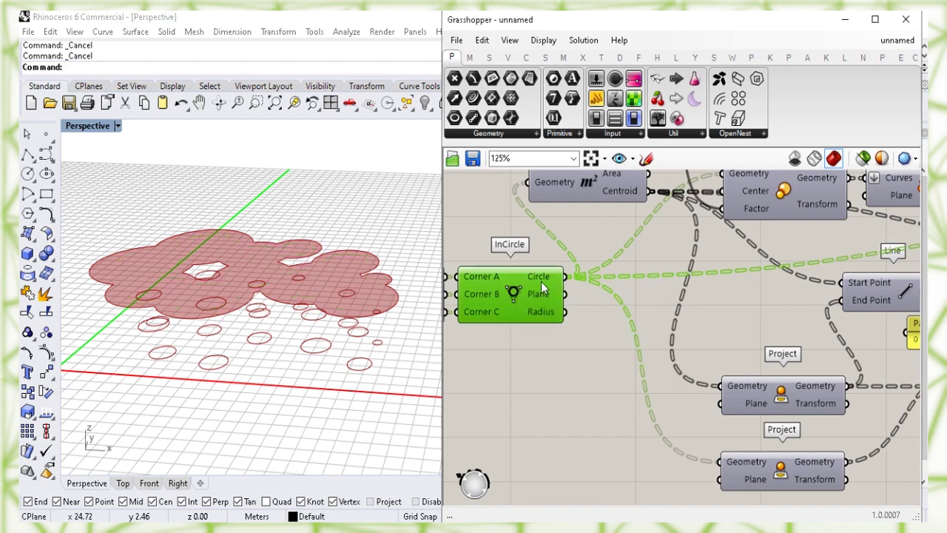
Connect InCircle's Circle output to the Data 1 input of the Merge component
{"action": "left_click_drag", "start_coordinate": [565, 276], "coordinate": [836, 317]}
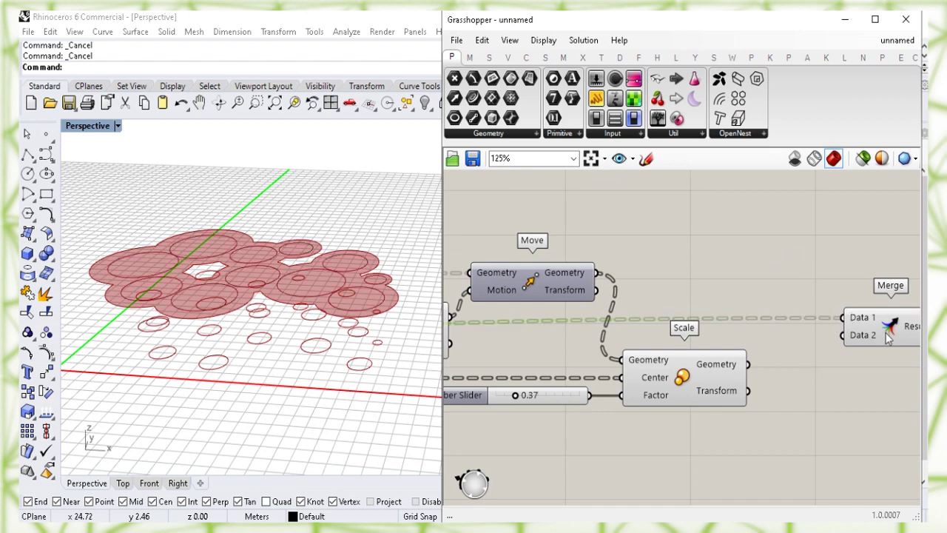
{"action": "right_click_drag", "start_coordinate": [886, 360], "coordinate": [841, 350]}
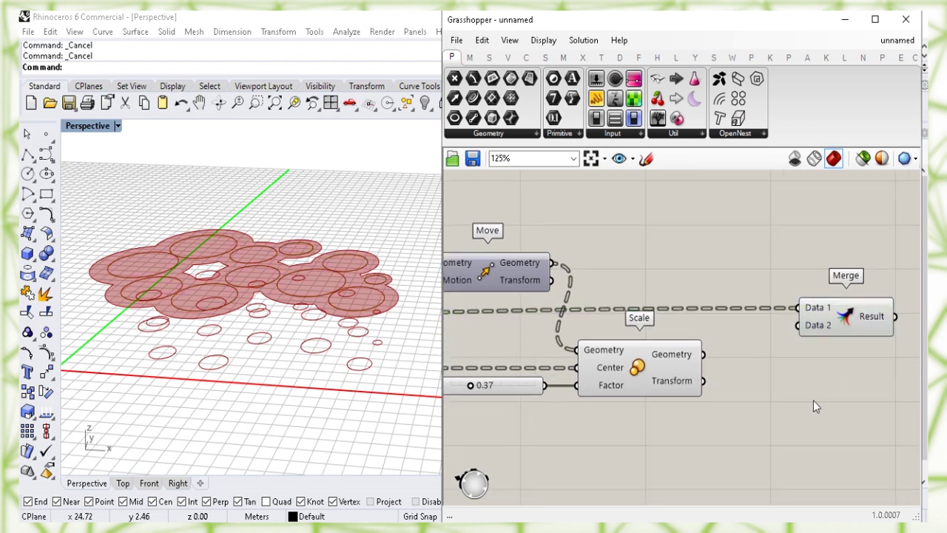
{"action": "right_click_drag", "start_coordinate": [813, 402], "coordinate": [782, 381]}
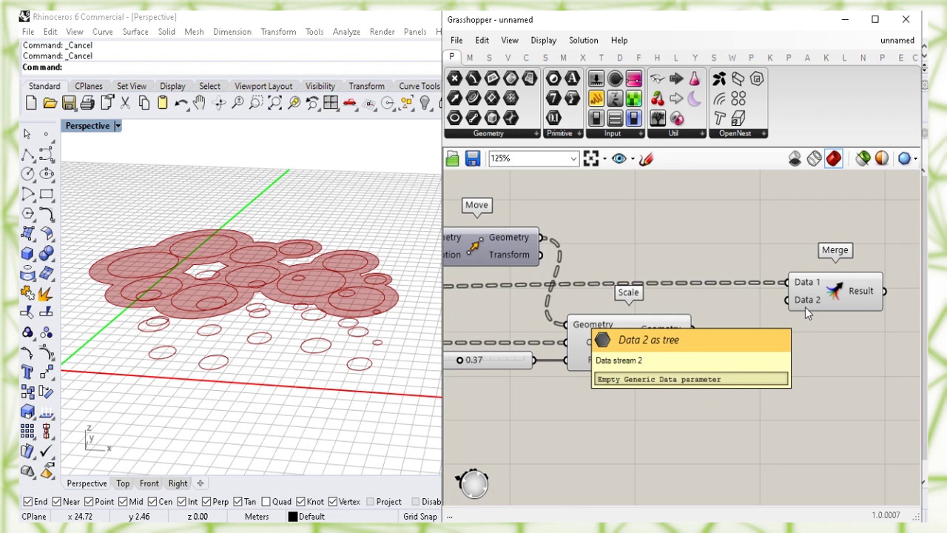
Connect the Geometry output of the midpoint circles' Scale to Merge's Data 2 input and turn off that Scale's preview
{"action": "left_click", "coordinate": [645, 359]}
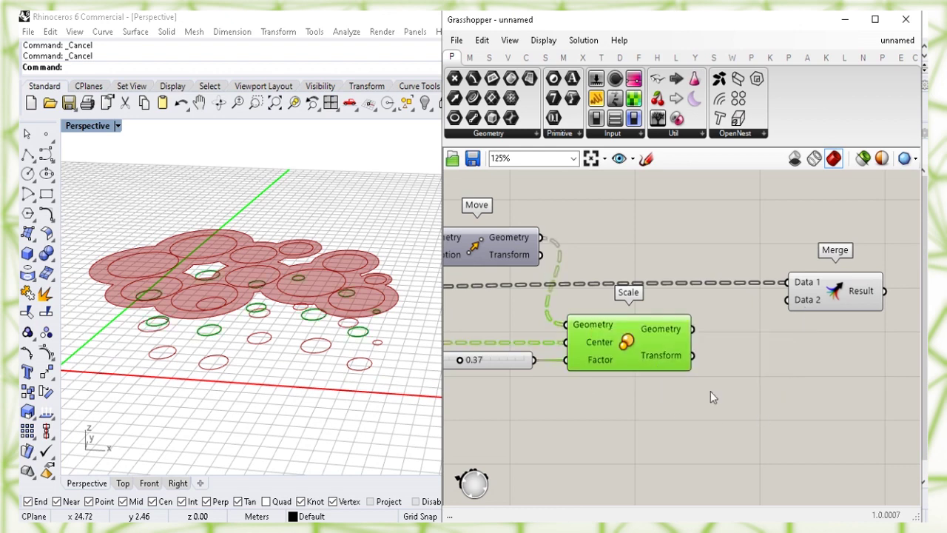
{"action": "right_click_drag", "start_coordinate": [344, 400], "coordinate": [333, 353]}
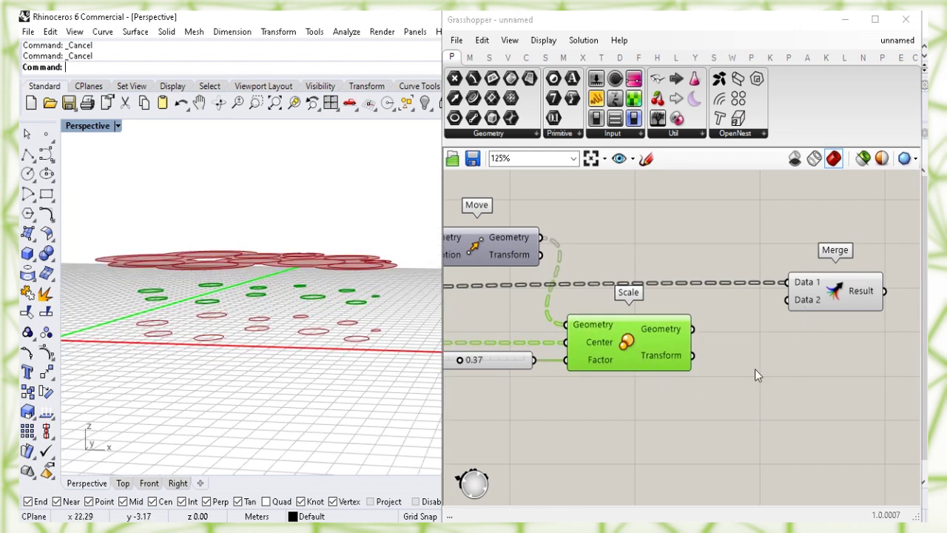
{"action": "left_click_drag", "start_coordinate": [694, 333], "coordinate": [786, 301]}
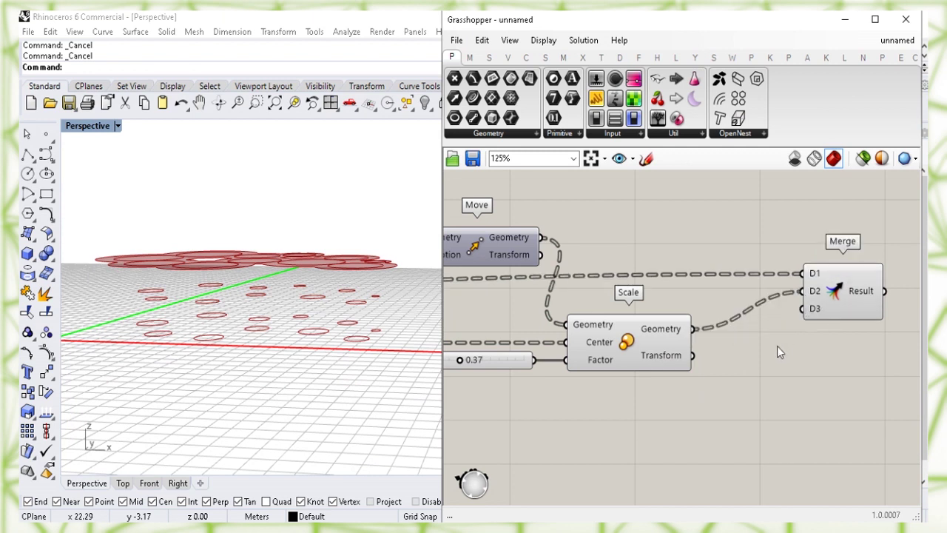
{"action": "left_click", "coordinate": [624, 346]}
{"action": "right_click", "coordinate": [626, 340]}
{"action": "left_click", "coordinate": [661, 368]}
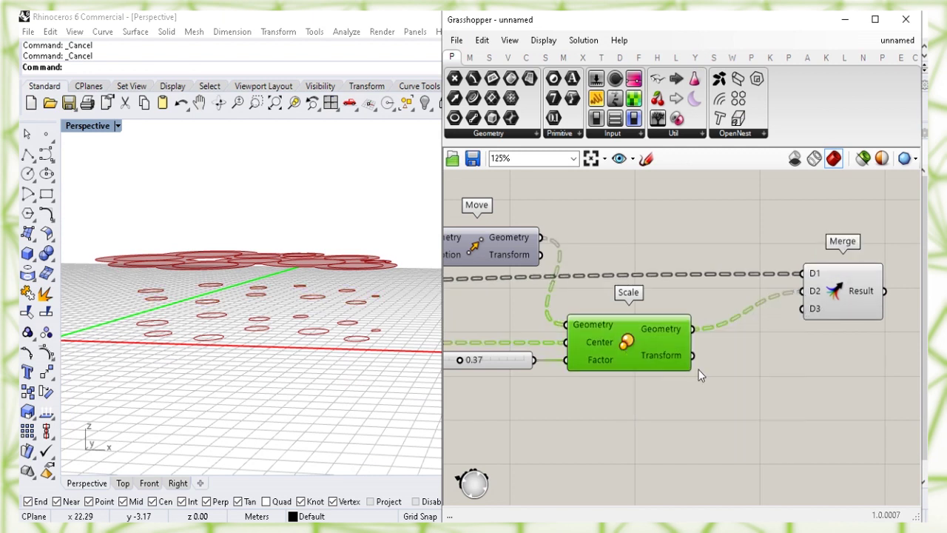
Move the Merge component below the midpoint circles' Scale component
{"action": "left_click", "coordinate": [842, 292]}
{"action": "left_click_drag", "start_coordinate": [838, 312], "coordinate": [808, 477]}
{"action": "left_click", "coordinate": [715, 390]}
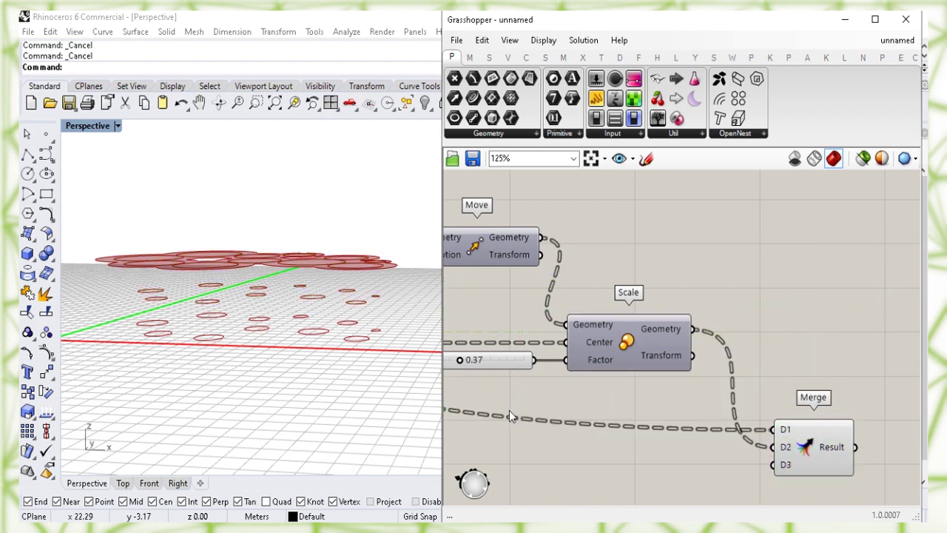
Turn off the preview of the projected ground circles' Scale and connect its Geometry output to Merge's D3 input
{"action": "right_click_drag", "start_coordinate": [461, 400], "coordinate": [703, 355]}
{"action": "right_click_drag", "start_coordinate": [447, 418], "coordinate": [765, 335]}
{"action": "left_click", "coordinate": [765, 335]}
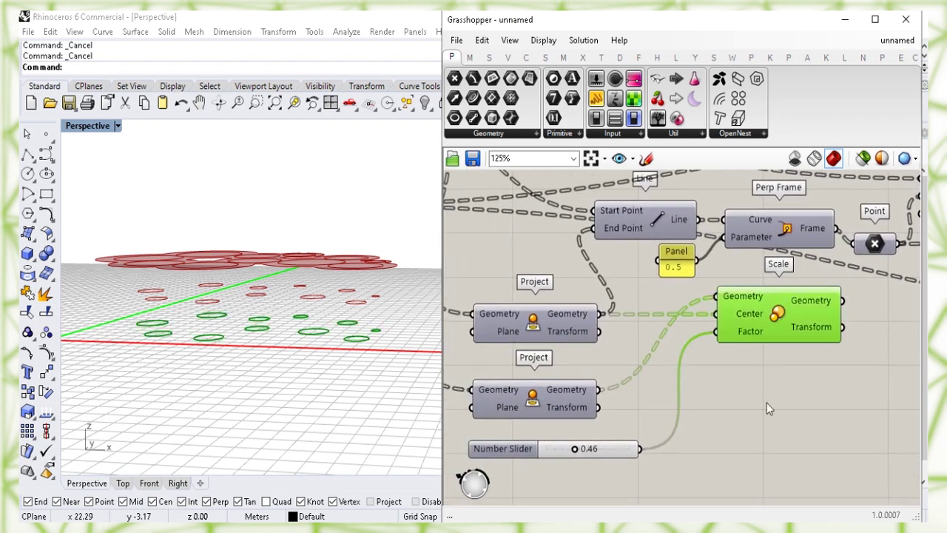
{"action": "mouse_move", "coordinate": [353, 371]}
{"action": "right_mouse_down"}
{"action": "mouse_move", "coordinate": [370, 374]}
{"action": "mouse_move", "coordinate": [355, 378]}
{"action": "right_mouse_up"}
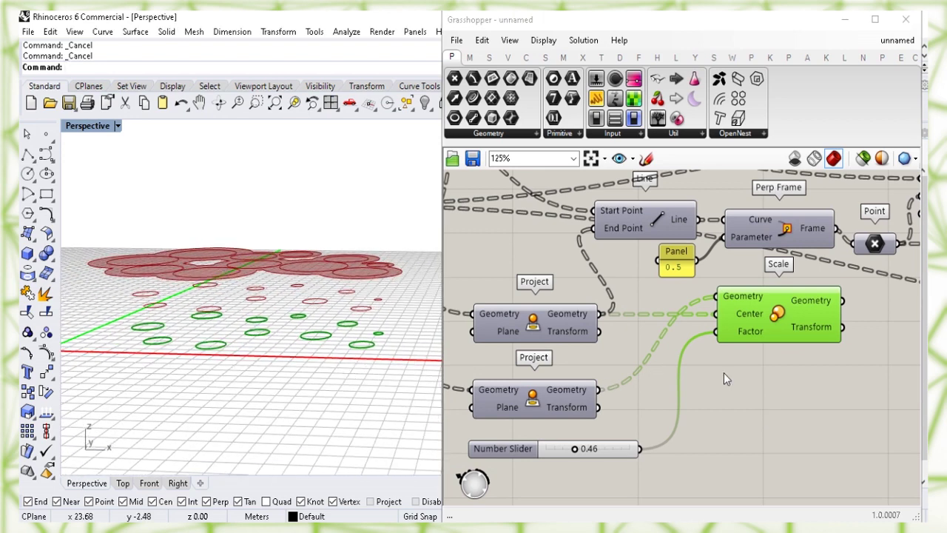
{"action": "left_click", "coordinate": [778, 385]}
{"action": "right_click_drag", "start_coordinate": [761, 384], "coordinate": [631, 391]}
{"action": "left_click", "coordinate": [626, 329]}
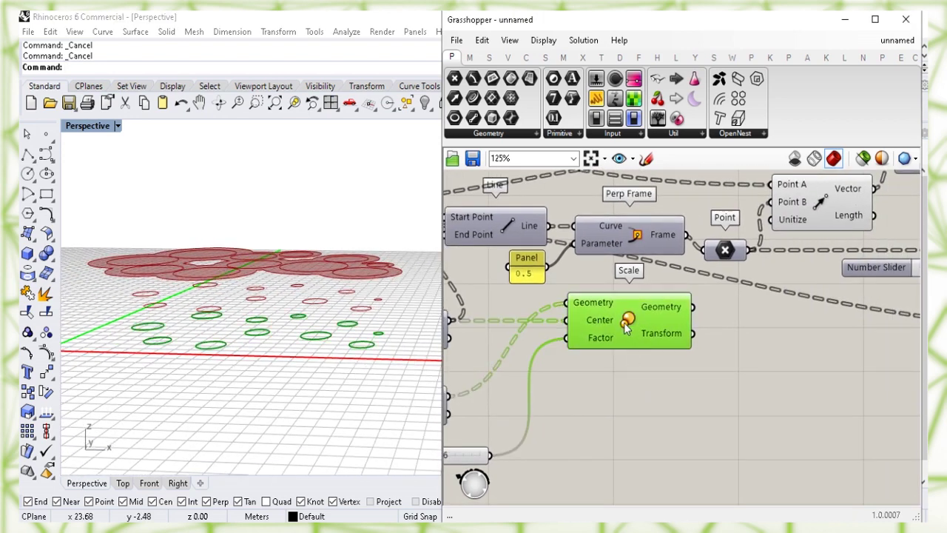
{"action": "right_click", "coordinate": [626, 320]}
{"action": "left_click", "coordinate": [657, 342]}
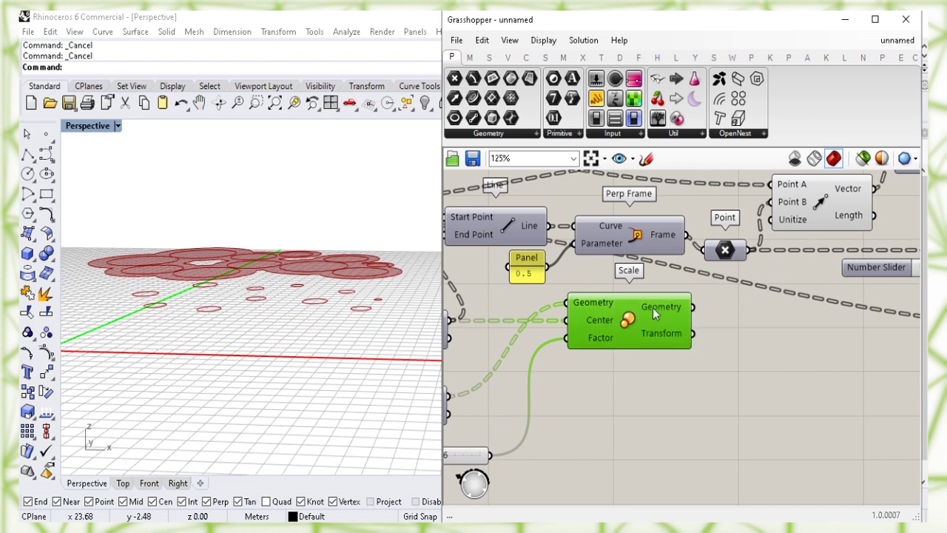
{"action": "left_click_drag", "start_coordinate": [693, 307], "coordinate": [796, 372]}
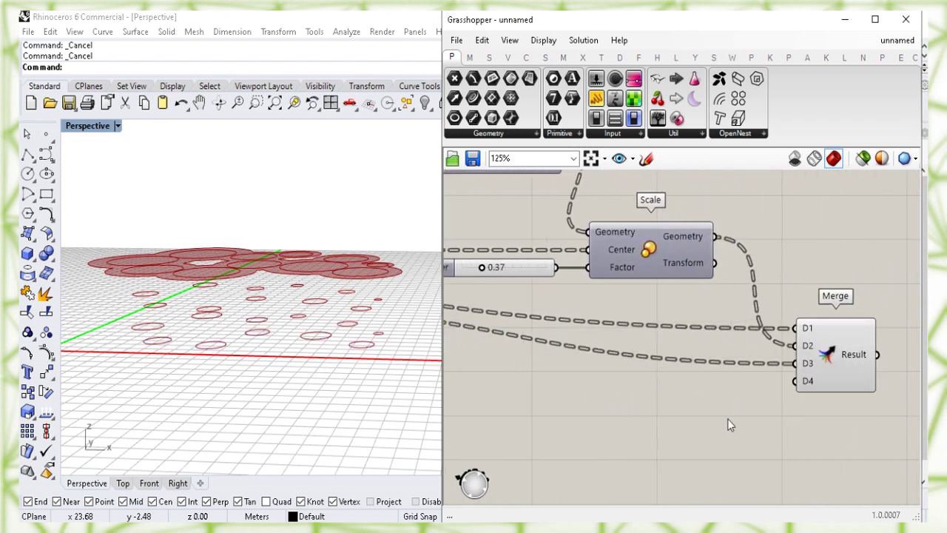
Highlight the merged circle sets and turn off the preview of the Merge component
{"action": "left_click", "coordinate": [850, 374]}
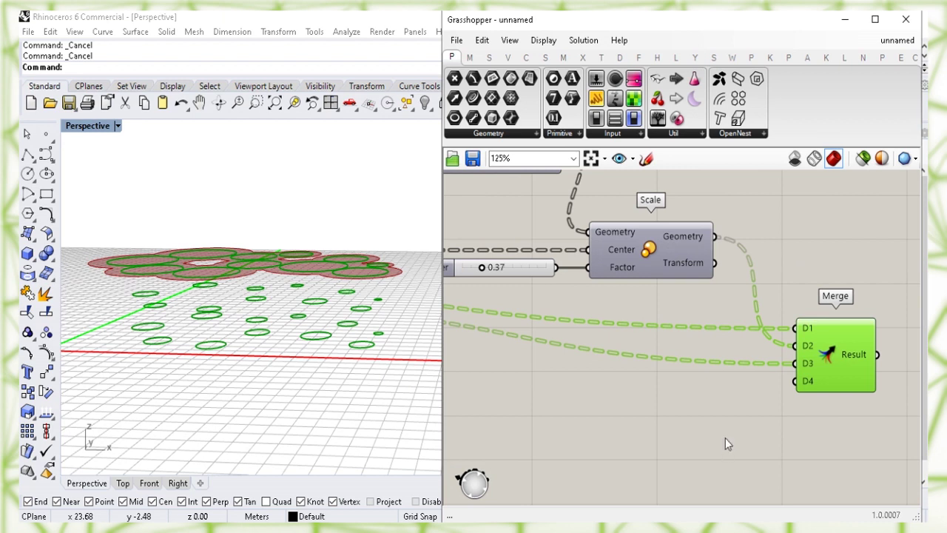
{"action": "right_click_drag", "start_coordinate": [811, 428], "coordinate": [722, 449]}
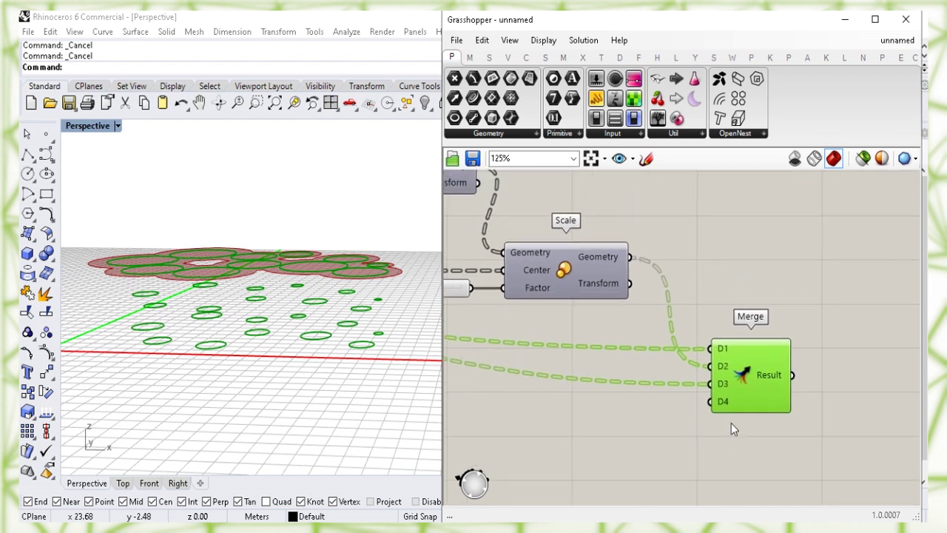
{"action": "right_click_drag", "start_coordinate": [820, 378], "coordinate": [699, 346]}
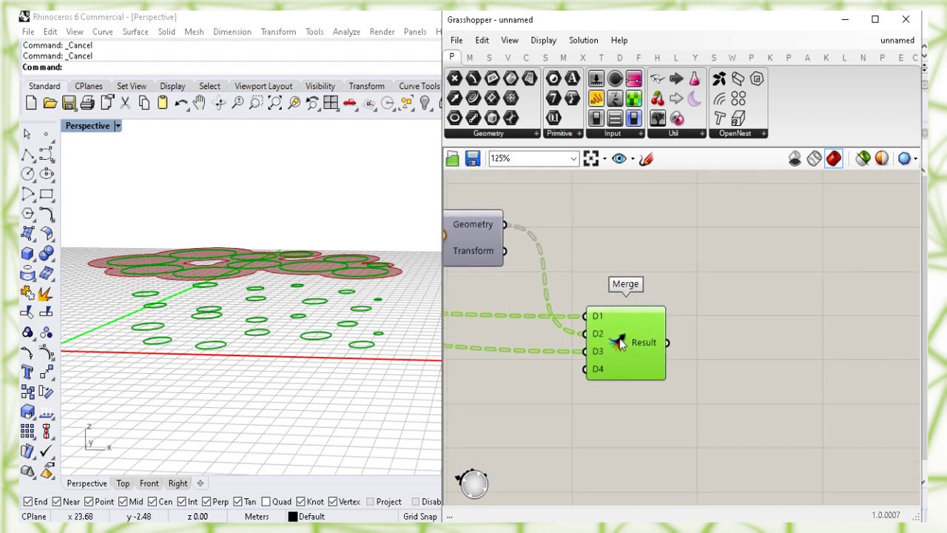
{"action": "right_click", "coordinate": [620, 341]}
{"action": "left_click", "coordinate": [645, 363]}
{"action": "left_click", "coordinate": [745, 331]}
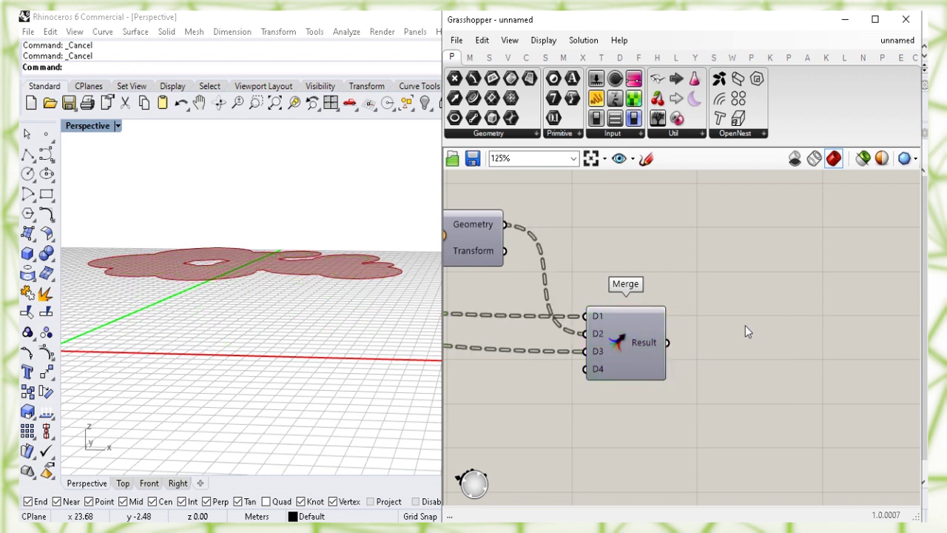
Add a Loft component beside Merge and connect Merge's Result output to its Curves input
{"action": "right_click_drag", "start_coordinate": [773, 339], "coordinate": [705, 330]}
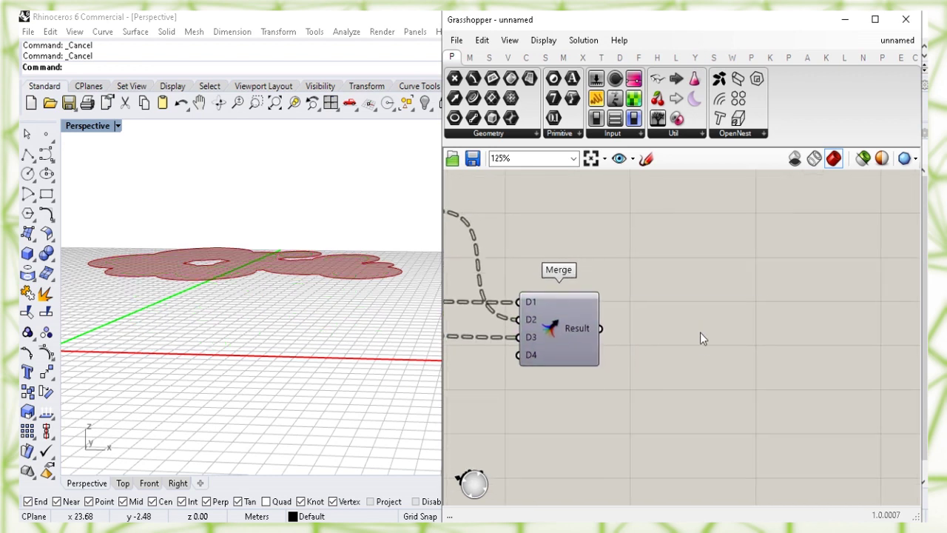
{"action": "double_click", "coordinate": [700, 332]}
{"action": "type", "text": "lo"}
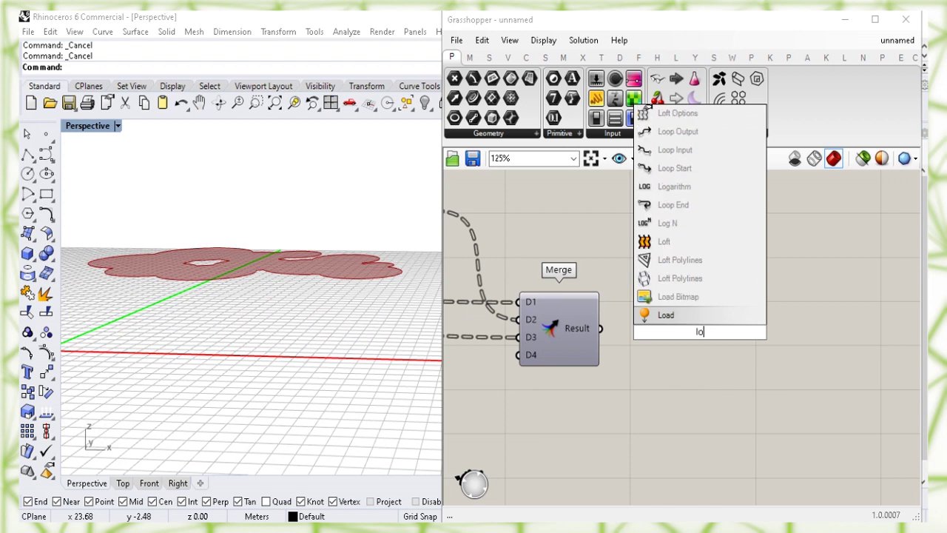
{"action": "type", "text": "ft"}
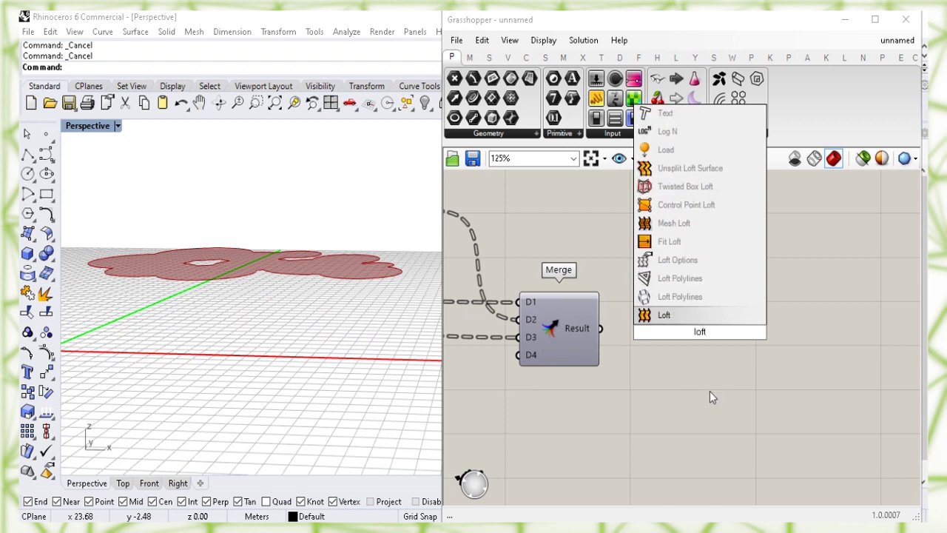
{"action": "left_click", "coordinate": [696, 318]}
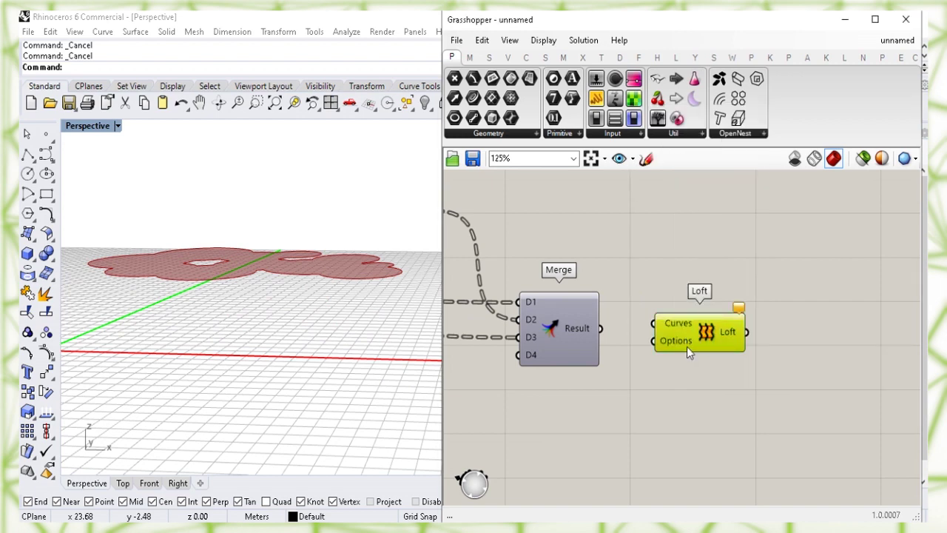
{"action": "left_click_drag", "start_coordinate": [601, 329], "coordinate": [653, 337]}
{"action": "left_click", "coordinate": [645, 396]}
{"action": "right_click_drag", "start_coordinate": [350, 377], "coordinate": [378, 363]}
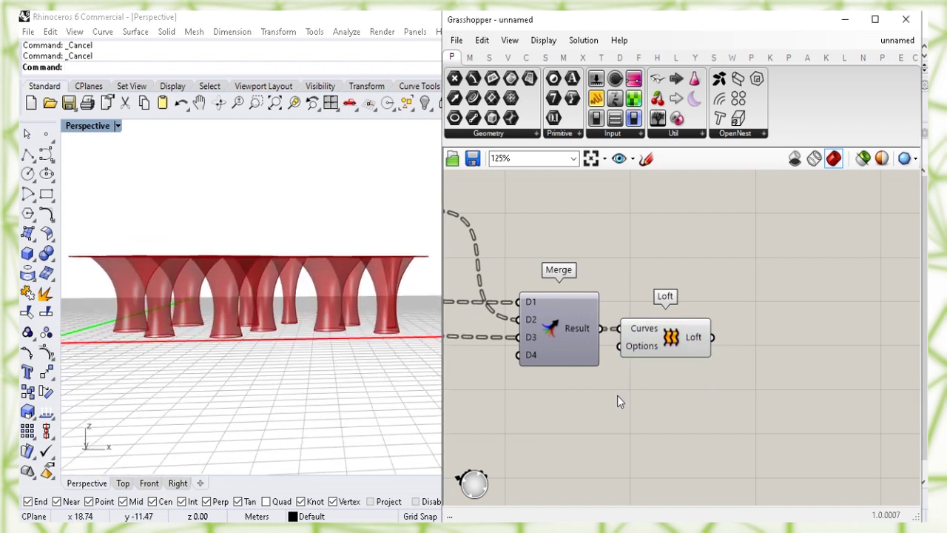
Set the scale factor slider of the midpoint circles to 0.34
{"action": "right_click_drag", "start_coordinate": [541, 417], "coordinate": [740, 402]}
{"action": "right_click_drag", "start_coordinate": [603, 397], "coordinate": [706, 462]}
{"action": "left_click", "coordinate": [667, 292]}
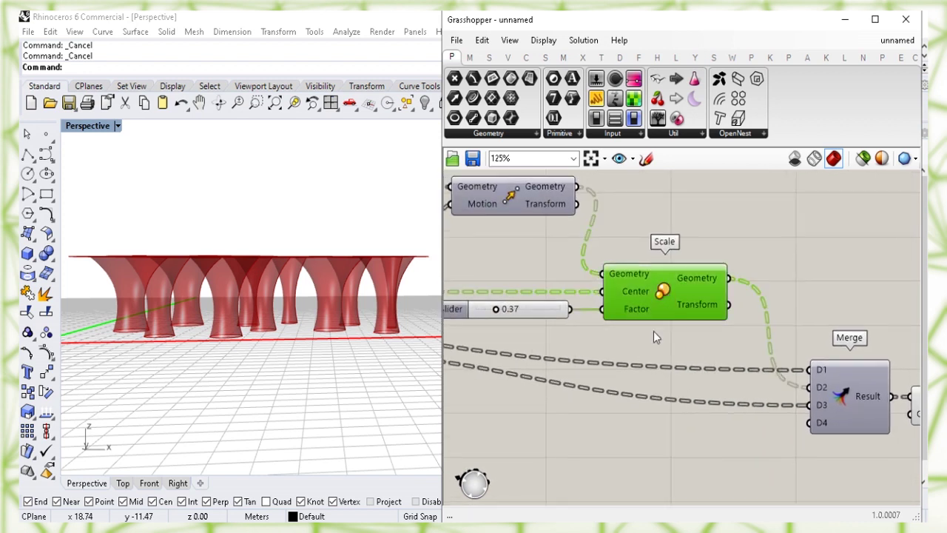
{"action": "right_click_drag", "start_coordinate": [632, 348], "coordinate": [688, 358]}
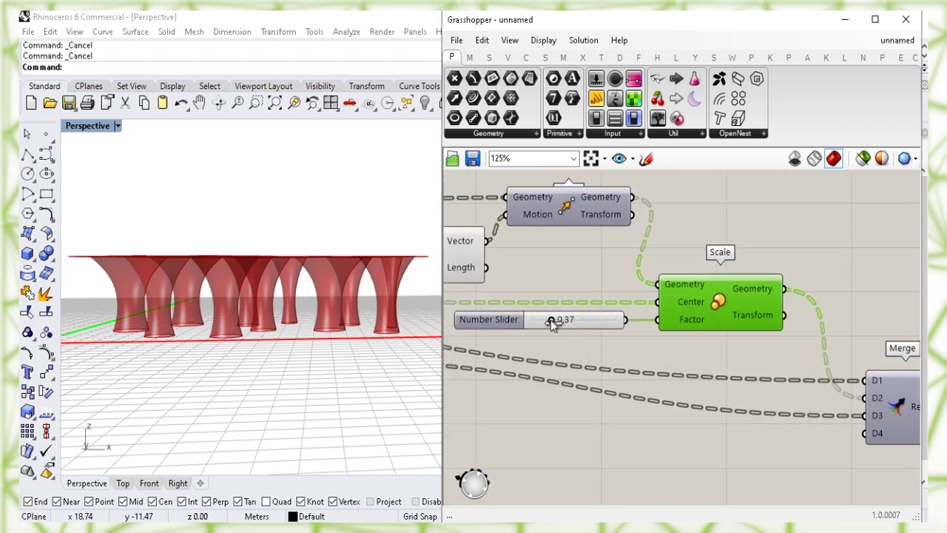
{"action": "mouse_move", "coordinate": [551, 323]}
{"action": "left_mouse_down"}
{"action": "mouse_move", "coordinate": [529, 326]}
{"action": "mouse_move", "coordinate": [584, 325]}
{"action": "mouse_move", "coordinate": [548, 325]}
{"action": "left_mouse_up"}
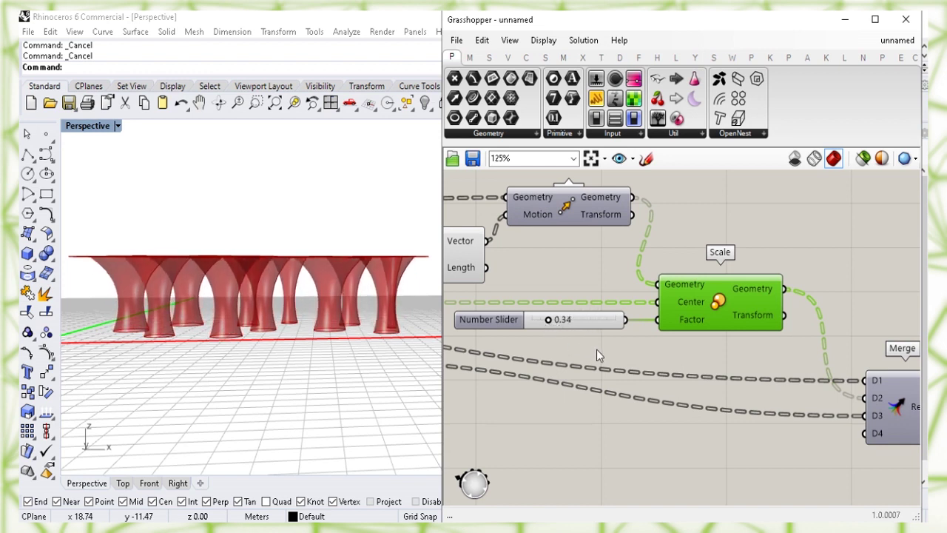
{"action": "left_click", "coordinate": [596, 353]}
Set the scale factor slider of the projected ground circles to 0.34
{"action": "mouse_move", "coordinate": [557, 411]}
{"action": "right_mouse_down"}
{"action": "mouse_move", "coordinate": [707, 363]}
{"action": "mouse_move", "coordinate": [755, 362]}
{"action": "right_mouse_up"}
{"action": "mouse_move", "coordinate": [528, 383]}
{"action": "right_mouse_down"}
{"action": "mouse_move", "coordinate": [685, 378]}
{"action": "mouse_move", "coordinate": [584, 395]}
{"action": "mouse_move", "coordinate": [644, 396]}
{"action": "right_mouse_up"}
{"action": "left_click", "coordinate": [678, 335]}
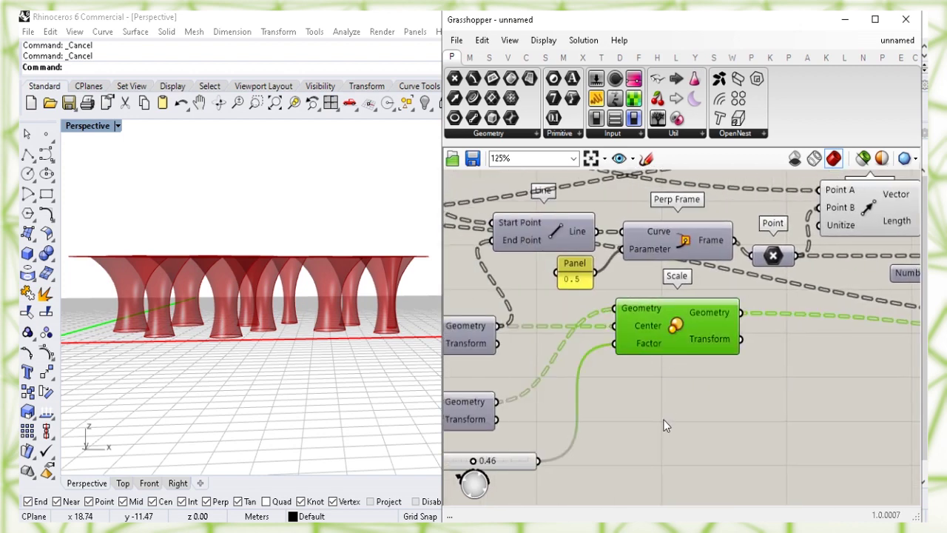
{"action": "left_click", "coordinate": [663, 425]}
{"action": "right_click_drag", "start_coordinate": [665, 422], "coordinate": [740, 389]}
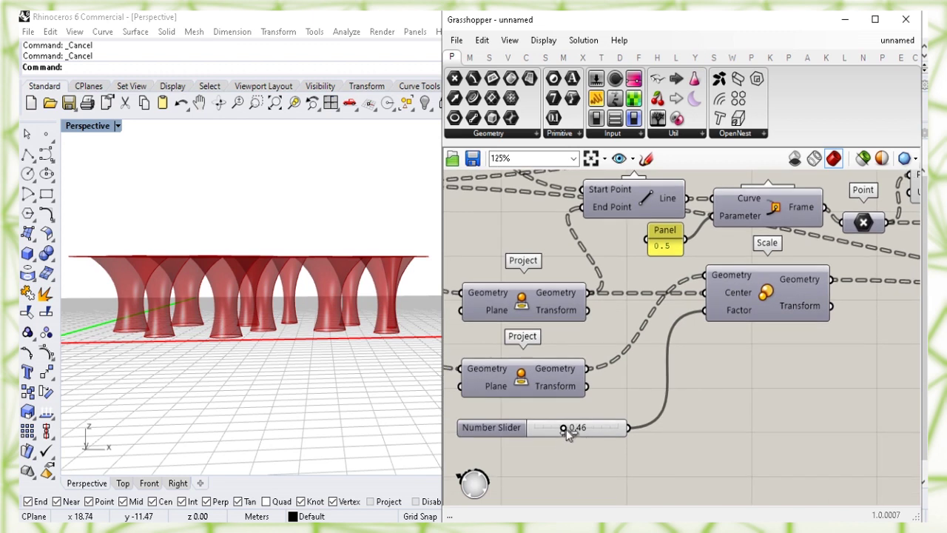
{"action": "mouse_move", "coordinate": [556, 433]}
{"action": "left_mouse_down"}
{"action": "mouse_move", "coordinate": [535, 436]}
{"action": "mouse_move", "coordinate": [556, 436]}
{"action": "left_mouse_up"}
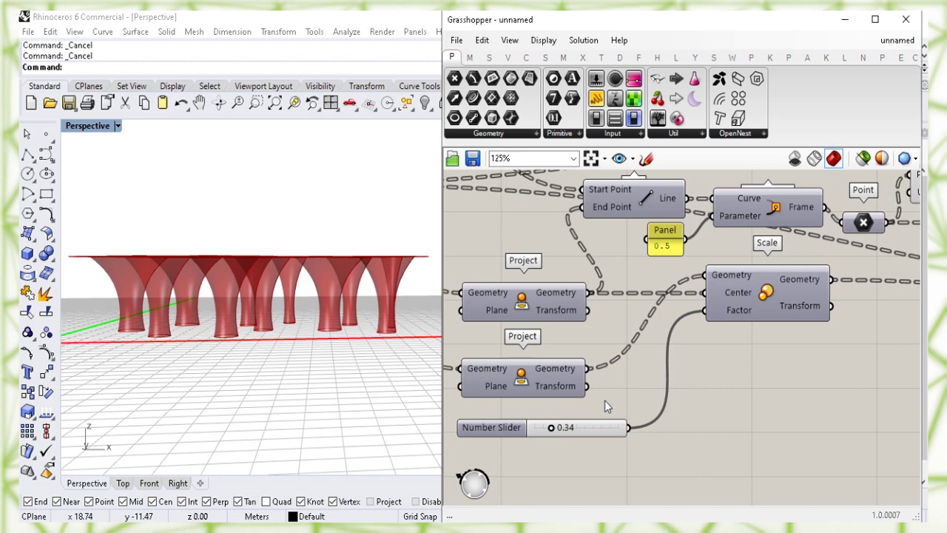
Examine the lofted columns from above, highlighting the Boundary Surfaces roof in the model and clearing the selection
{"action": "right_click_drag", "start_coordinate": [506, 235], "coordinate": [574, 314]}
{"action": "right_click_drag", "start_coordinate": [296, 325], "coordinate": [313, 341]}
{"action": "left_click", "coordinate": [637, 203]}
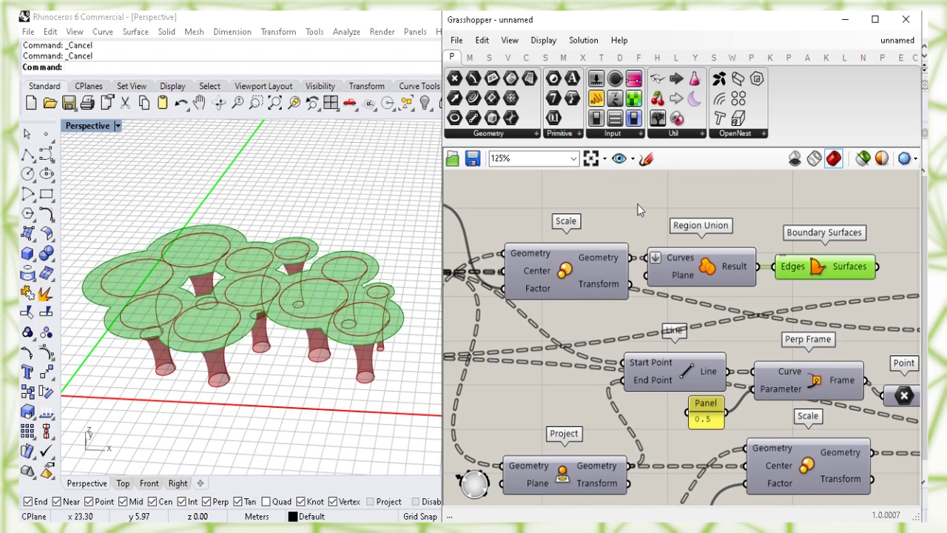
{"action": "left_click", "coordinate": [610, 200]}
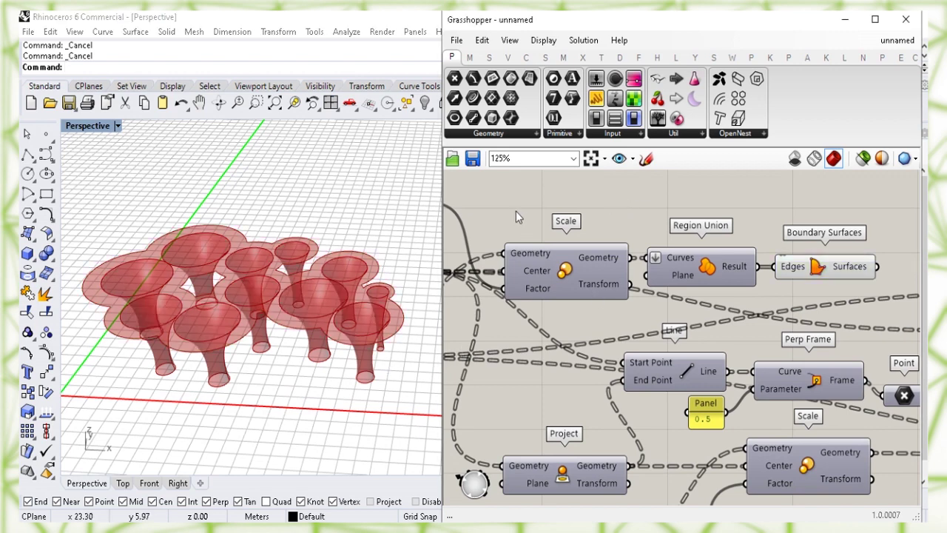
Set the scale factor slider of the inscribed roof circles to 1.62
{"action": "right_click_drag", "start_coordinate": [505, 205], "coordinate": [584, 232]}
{"action": "left_click", "coordinate": [607, 223]}
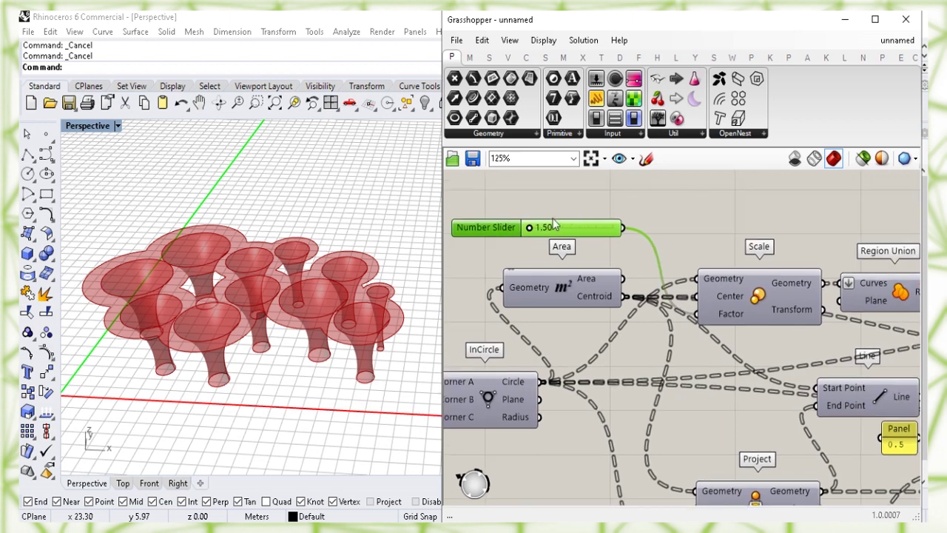
{"action": "left_click_drag", "start_coordinate": [530, 231], "coordinate": [552, 234]}
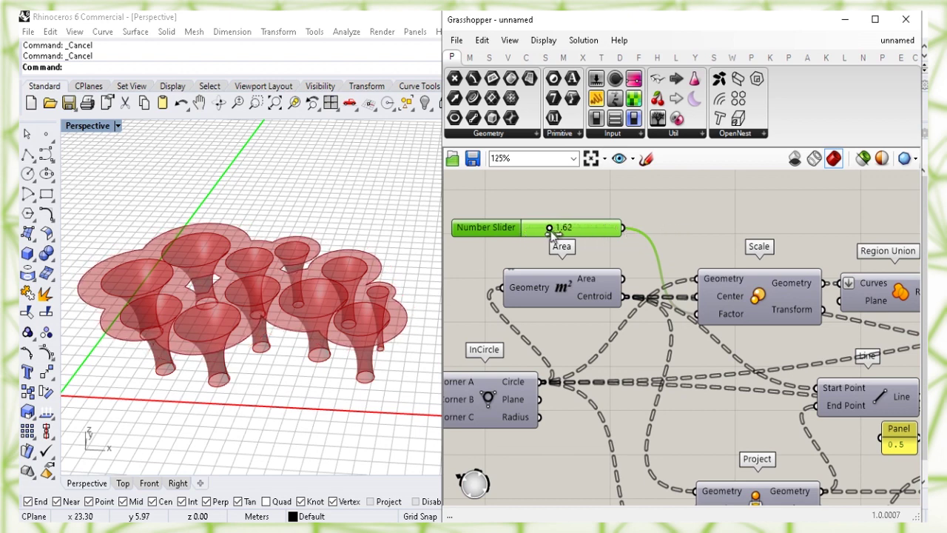
{"action": "left_click", "coordinate": [714, 215]}
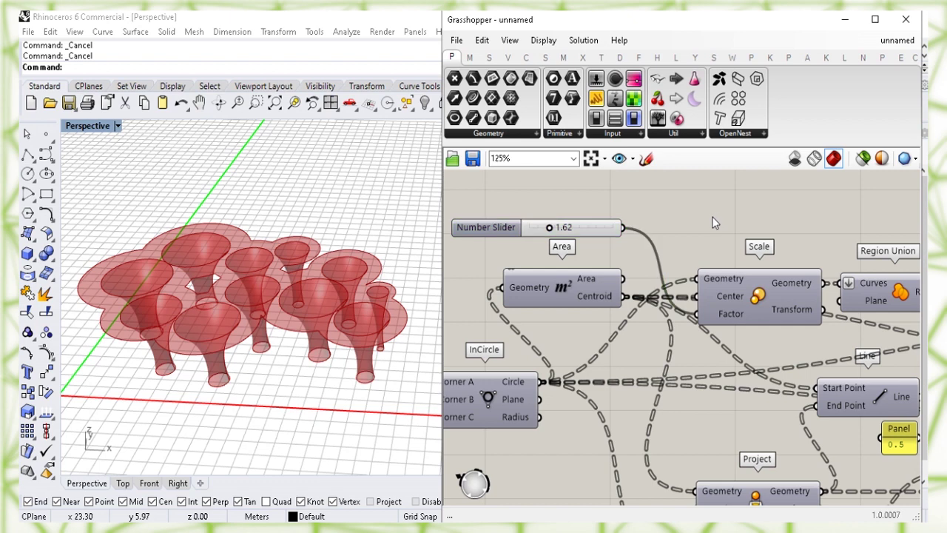
Set the Count slider of the Populate Geometry component to 15
{"action": "right_click_drag", "start_coordinate": [554, 341], "coordinate": [705, 306]}
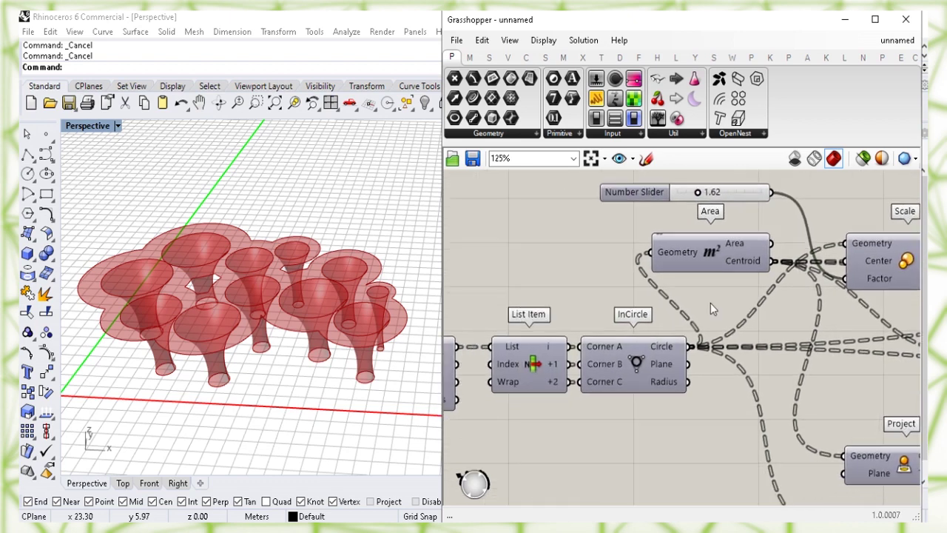
{"action": "right_click_drag", "start_coordinate": [528, 260], "coordinate": [699, 256]}
{"action": "right_click_drag", "start_coordinate": [560, 275], "coordinate": [718, 246]}
{"action": "right_click_drag", "start_coordinate": [556, 236], "coordinate": [690, 232]}
{"action": "left_click", "coordinate": [651, 329]}
{"action": "right_click_drag", "start_coordinate": [497, 313], "coordinate": [612, 256]}
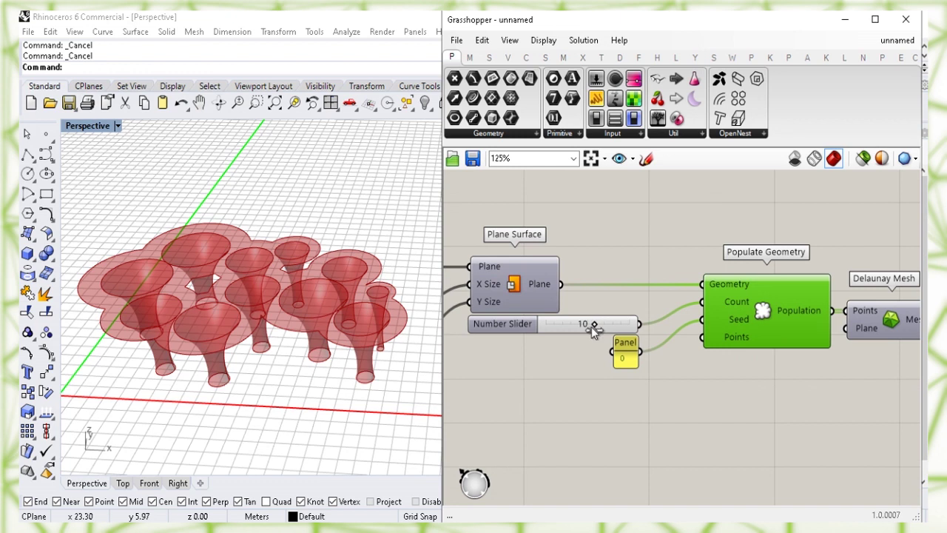
{"action": "left_click_drag", "start_coordinate": [589, 328], "coordinate": [668, 328]}
{"action": "left_click", "coordinate": [587, 219]}
{"action": "right_click_drag", "start_coordinate": [348, 289], "coordinate": [314, 370]}
Bake the Boundary Surfaces roof onto the Default layer
{"action": "right_click_drag", "start_coordinate": [829, 216], "coordinate": [549, 246]}
{"action": "right_click_drag", "start_coordinate": [832, 249], "coordinate": [542, 294]}
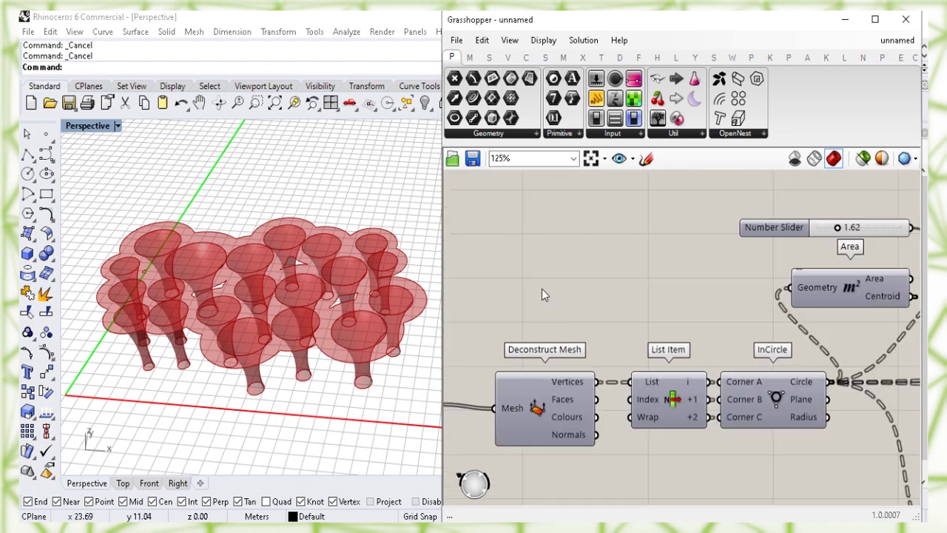
{"action": "right_click_drag", "start_coordinate": [841, 194], "coordinate": [526, 236]}
{"action": "right_click_drag", "start_coordinate": [827, 233], "coordinate": [570, 214]}
{"action": "left_click", "coordinate": [707, 323]}
{"action": "right_click_drag", "start_coordinate": [785, 278], "coordinate": [650, 287]}
{"action": "right_click", "coordinate": [651, 287]}
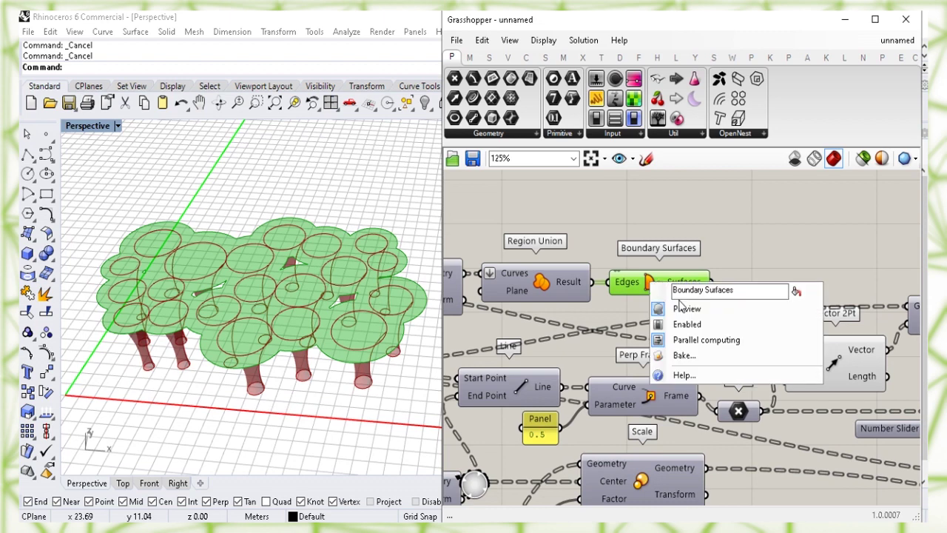
{"action": "left_click", "coordinate": [701, 354]}
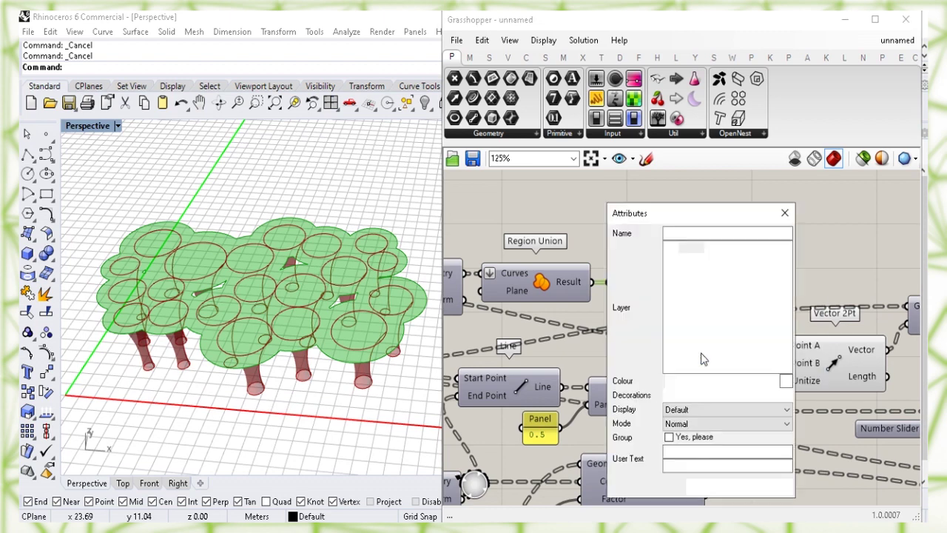
{"action": "left_click", "coordinate": [694, 249]}
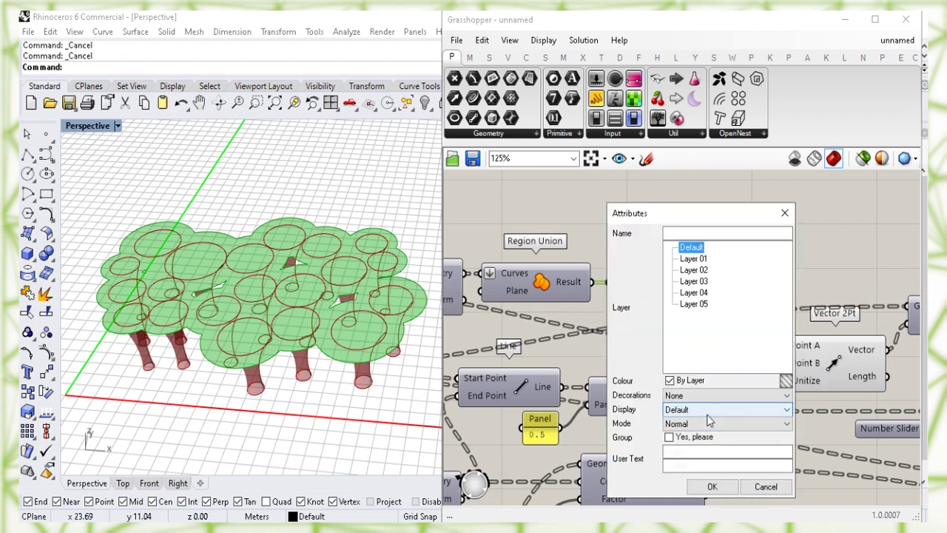
{"action": "left_click", "coordinate": [713, 485]}
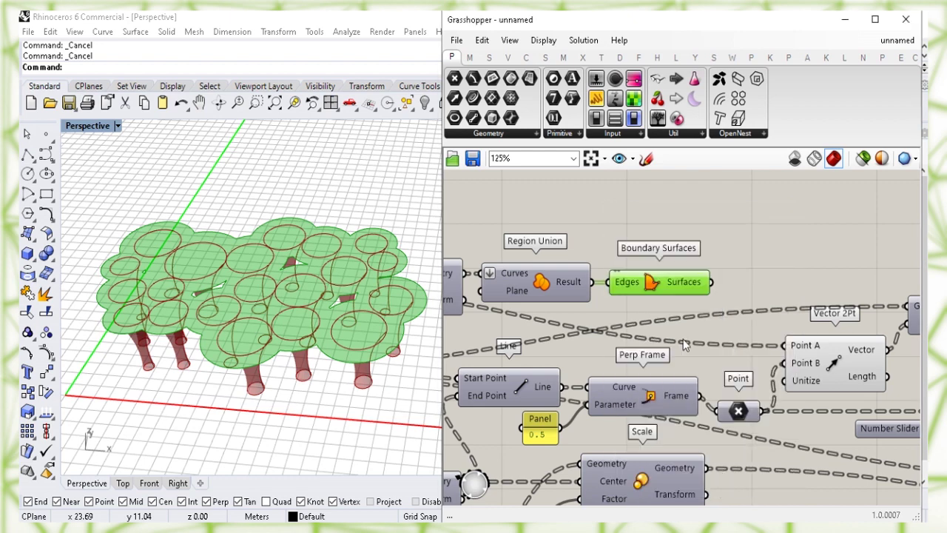
{"action": "left_click", "coordinate": [734, 255]}
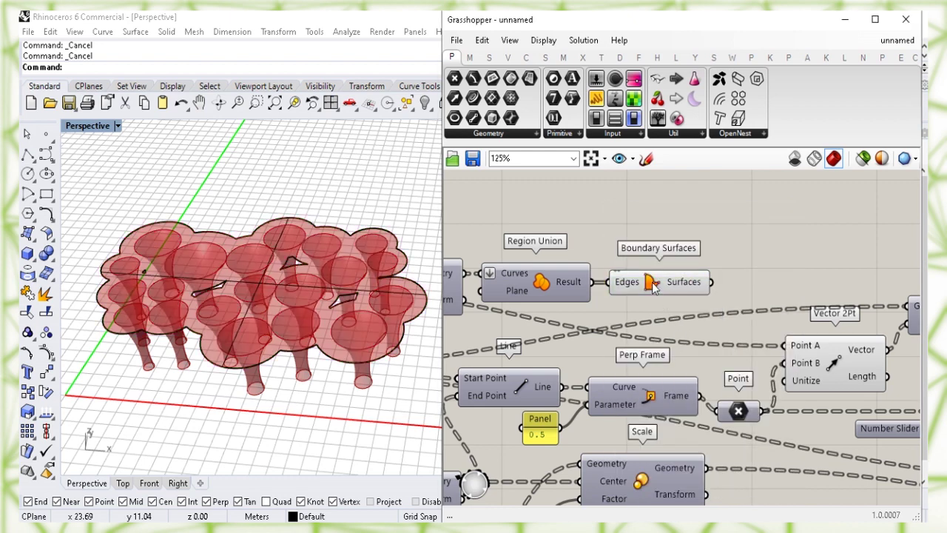
Turn off the preview of the Boundary Surfaces component
{"action": "left_click", "coordinate": [653, 287]}
{"action": "right_click", "coordinate": [653, 285]}
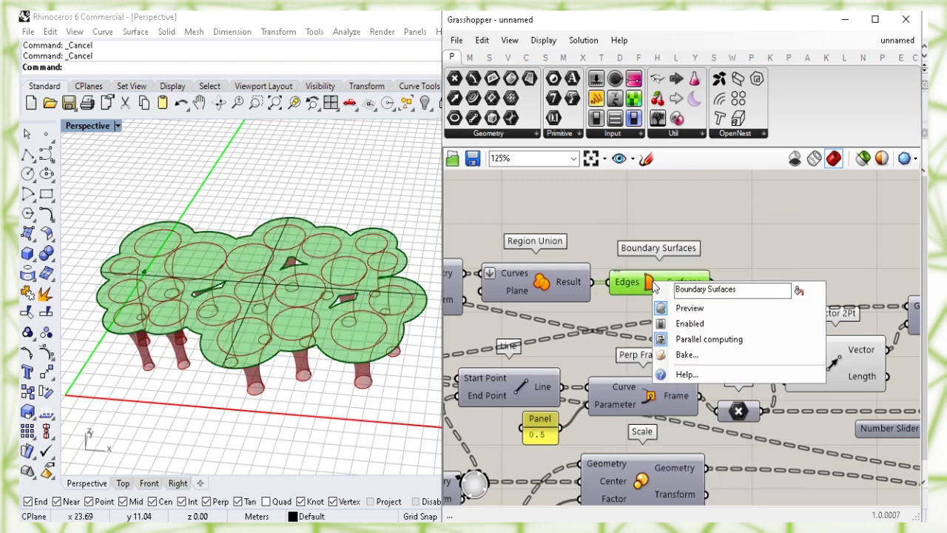
{"action": "left_click", "coordinate": [688, 306]}
Bake the lofted columns from the Loft component onto the Default layer
{"action": "right_click_drag", "start_coordinate": [806, 278], "coordinate": [812, 244]}
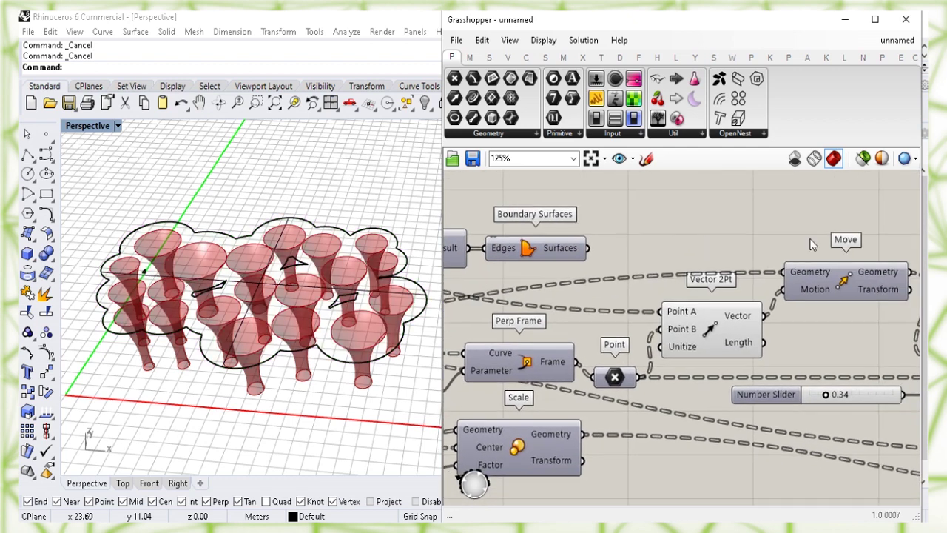
{"action": "right_click_drag", "start_coordinate": [876, 231], "coordinate": [755, 267]}
{"action": "right_click_drag", "start_coordinate": [852, 303], "coordinate": [693, 243]}
{"action": "right_click_drag", "start_coordinate": [852, 286], "coordinate": [725, 232]}
{"action": "left_click", "coordinate": [814, 368]}
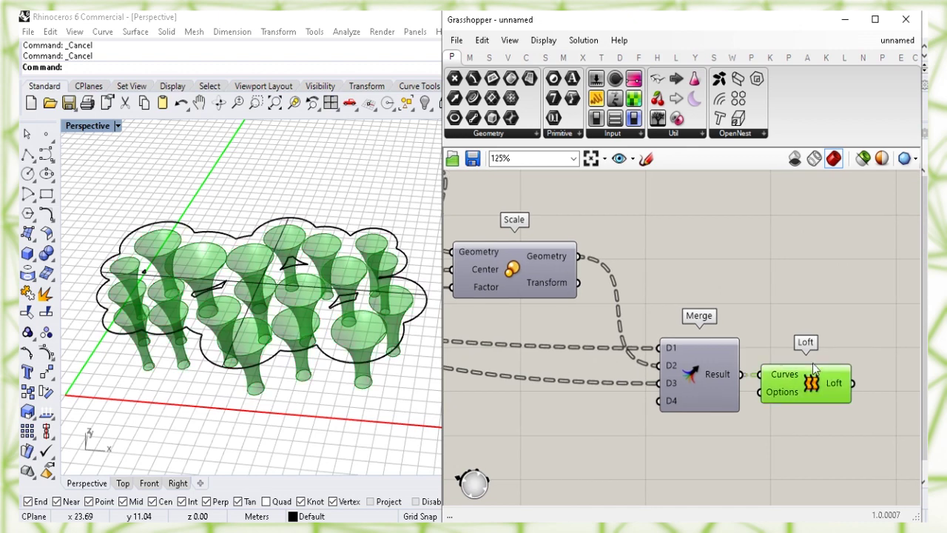
{"action": "right_click_drag", "start_coordinate": [821, 294], "coordinate": [783, 287]}
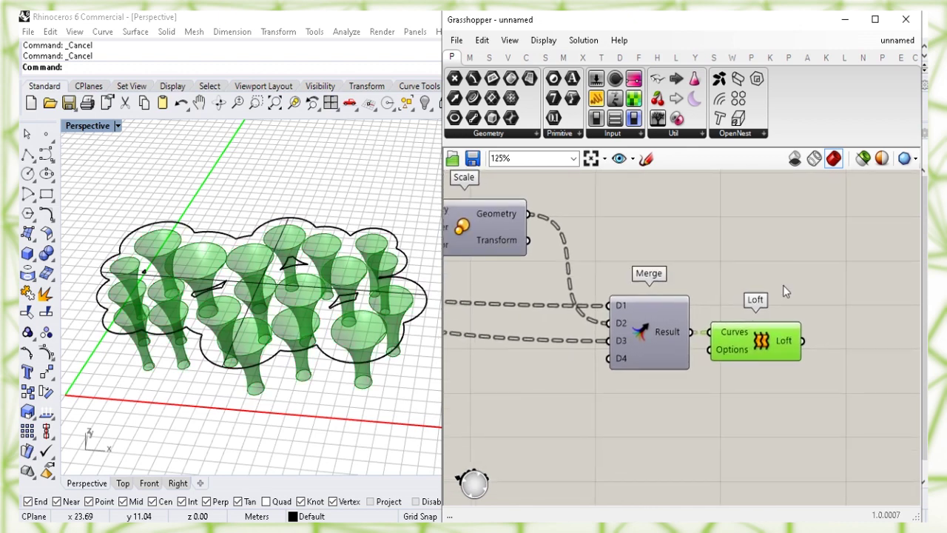
{"action": "right_click", "coordinate": [762, 344]}
{"action": "left_click", "coordinate": [785, 400]}
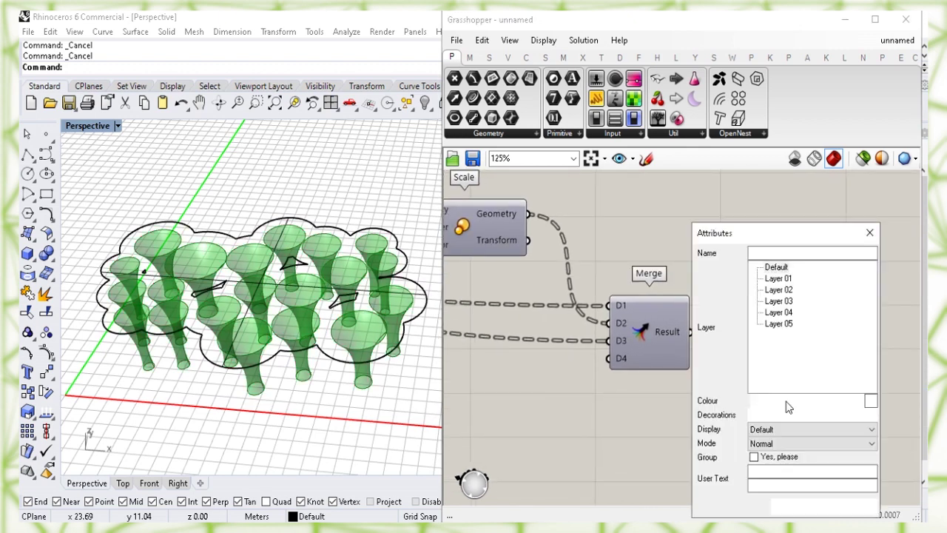
{"action": "left_click", "coordinate": [777, 267]}
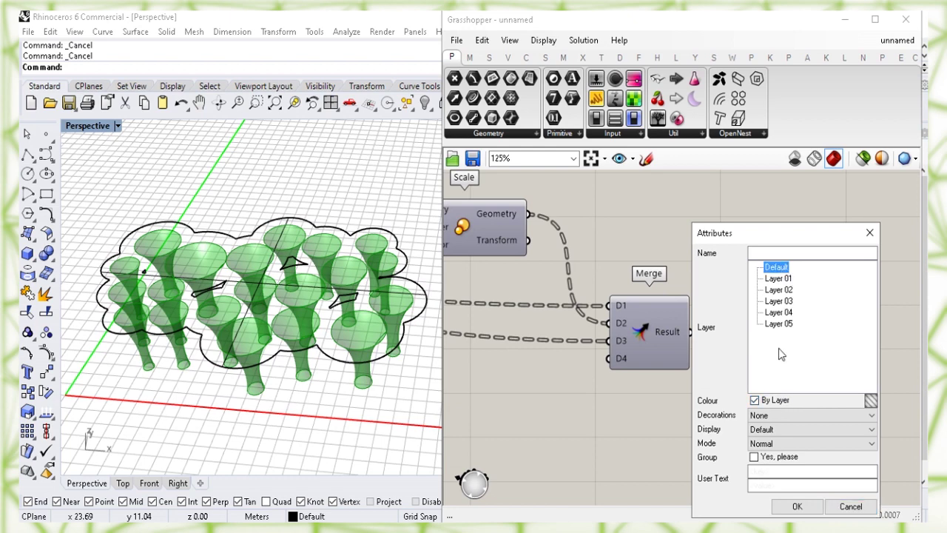
{"action": "left_click", "coordinate": [797, 506]}
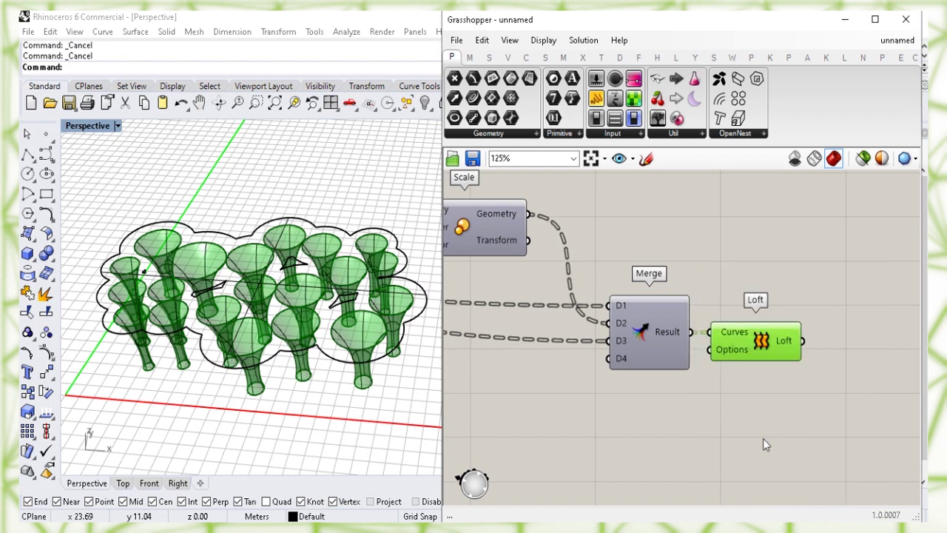
{"action": "left_click", "coordinate": [769, 397]}
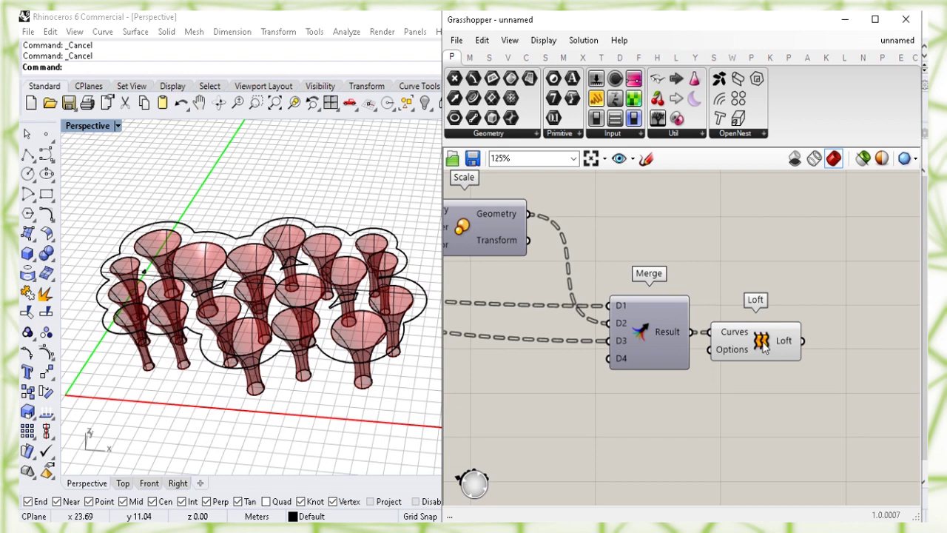
Turn off the preview of the Loft component and clear the selection
{"action": "left_click", "coordinate": [763, 347]}
{"action": "right_click", "coordinate": [762, 343]}
{"action": "left_click", "coordinate": [787, 366]}
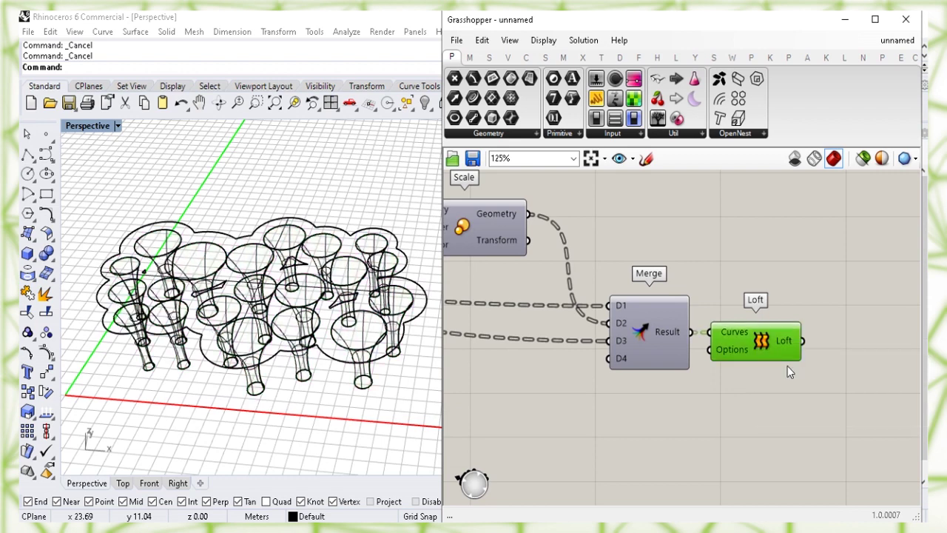
{"action": "left_click", "coordinate": [745, 239]}
Bake the circled Geometry parameter at the start of the definition onto Layer 03
{"action": "right_click_drag", "start_coordinate": [670, 235], "coordinate": [909, 386]}
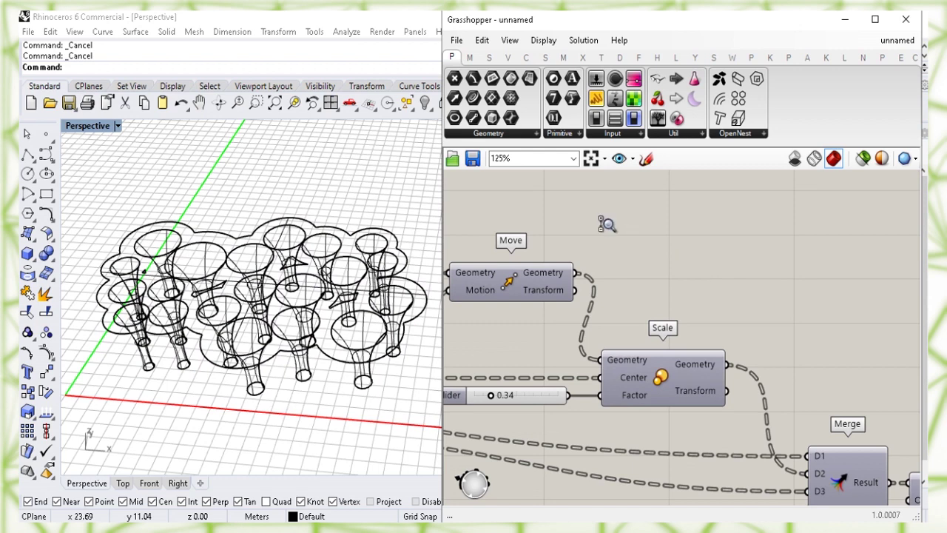
{"action": "scroll", "coordinate": [606, 224], "scroll_direction": "down", "scroll_amount": 2}
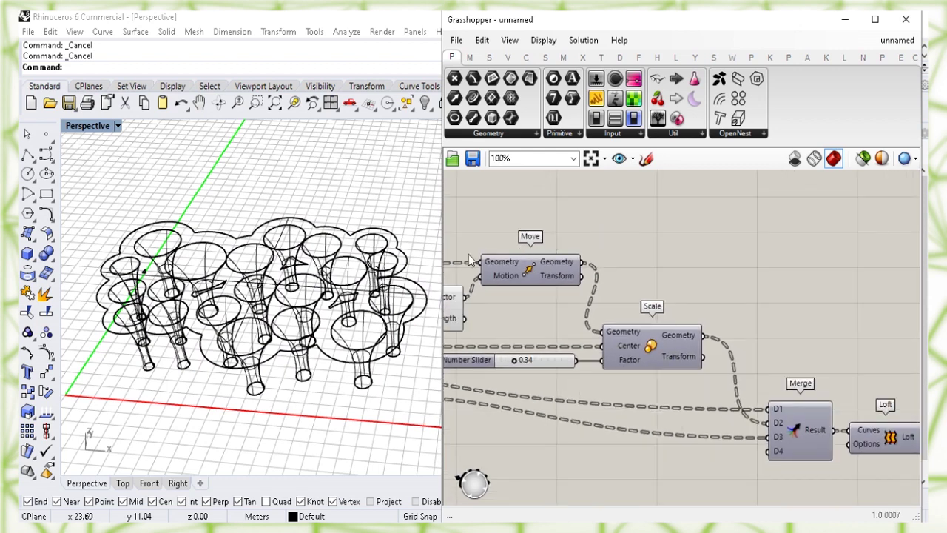
{"action": "right_click_drag", "start_coordinate": [453, 252], "coordinate": [917, 269]}
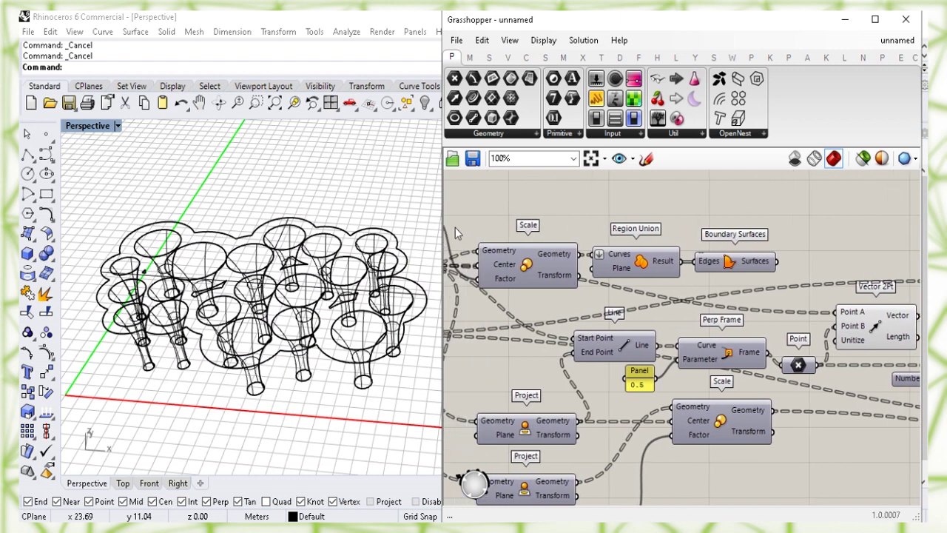
{"action": "right_click_drag", "start_coordinate": [445, 211], "coordinate": [788, 238]}
{"action": "right_click_drag", "start_coordinate": [665, 236], "coordinate": [797, 244]}
{"action": "right_click_drag", "start_coordinate": [449, 264], "coordinate": [904, 268]}
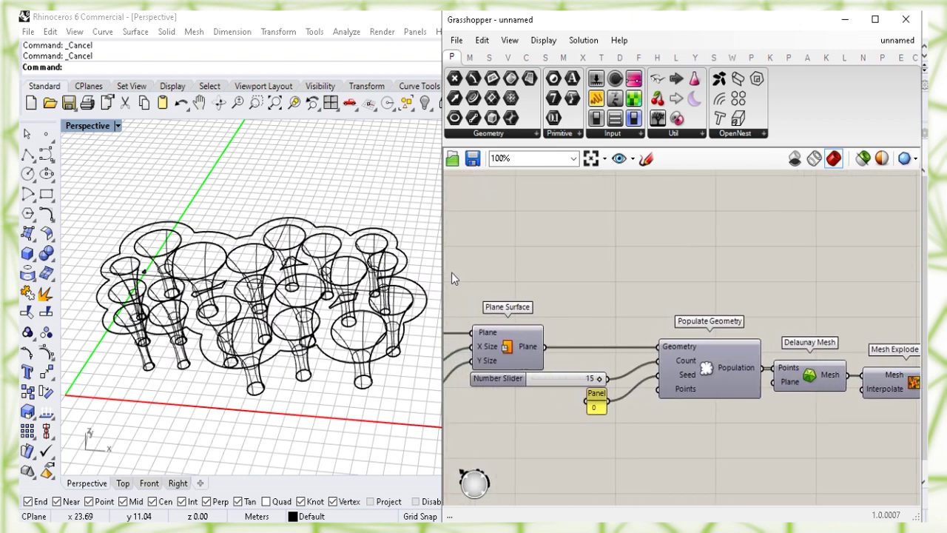
{"action": "right_click_drag", "start_coordinate": [452, 273], "coordinate": [875, 273]}
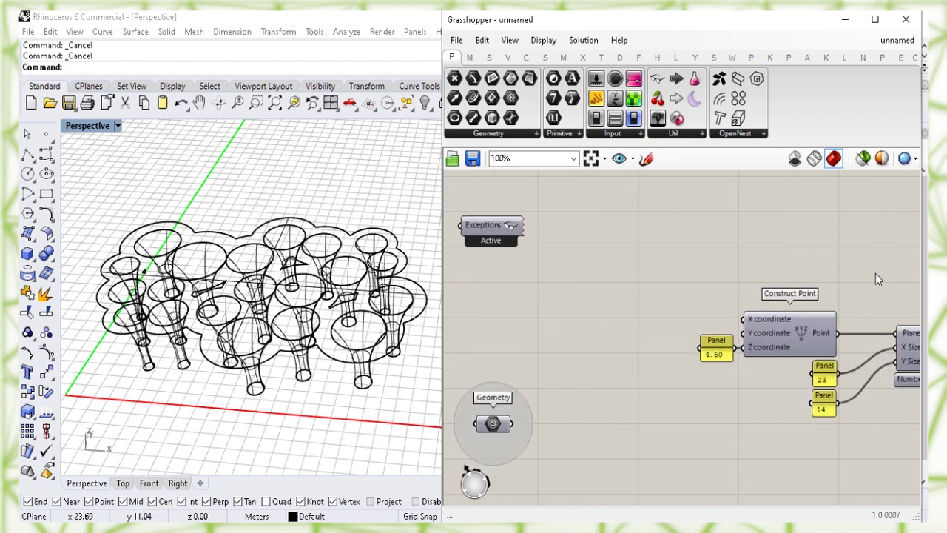
{"action": "right_click_drag", "start_coordinate": [491, 277], "coordinate": [781, 268]}
{"action": "right_click_drag", "start_coordinate": [319, 404], "coordinate": [262, 344]}
{"action": "left_click", "coordinate": [786, 414]}
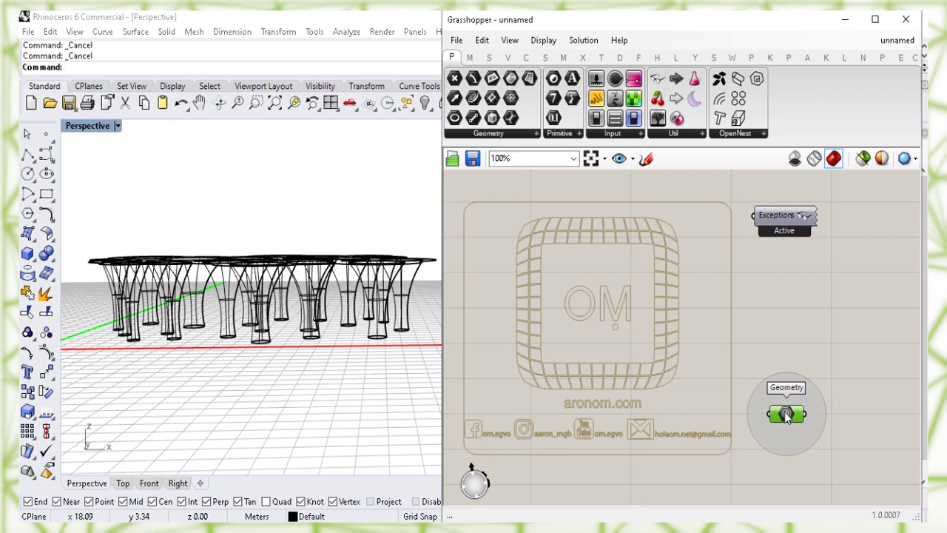
{"action": "right_click", "coordinate": [786, 414]}
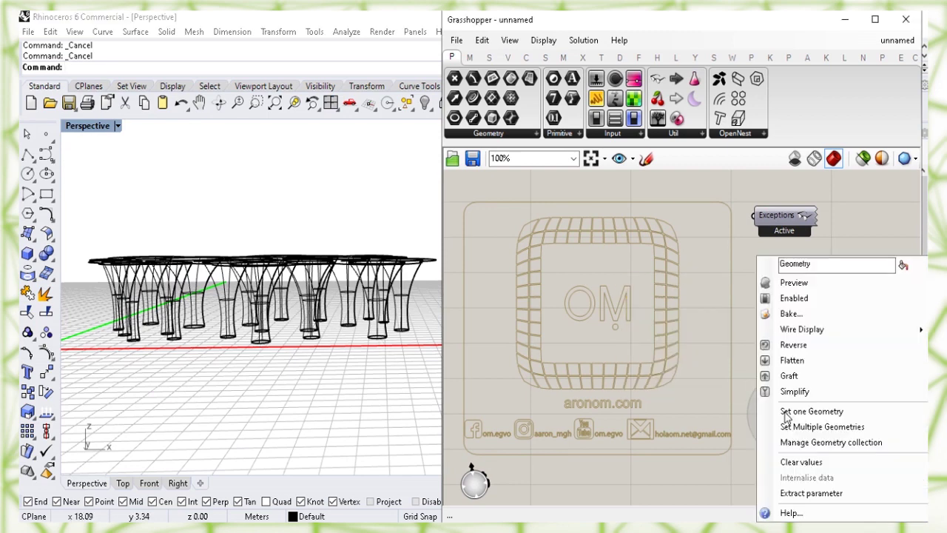
{"action": "left_click", "coordinate": [830, 320]}
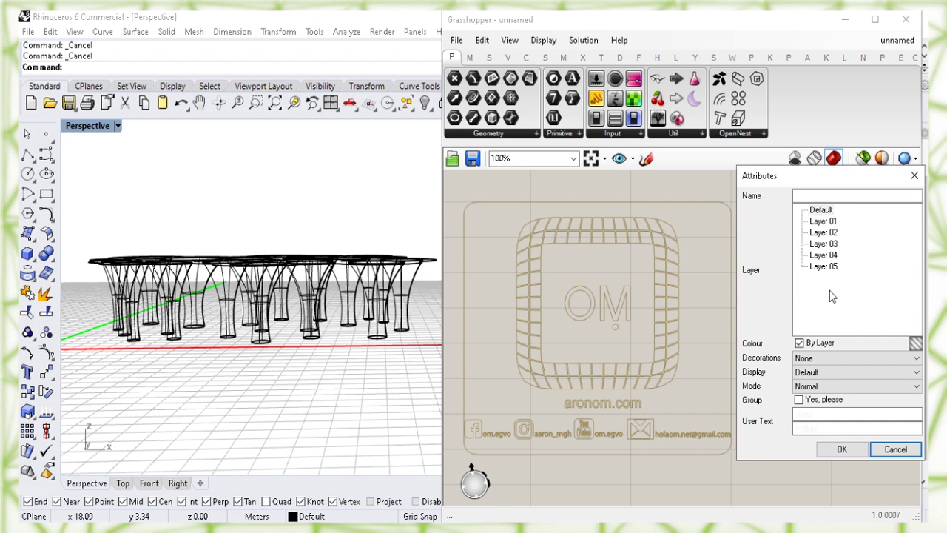
{"action": "left_click", "coordinate": [829, 243]}
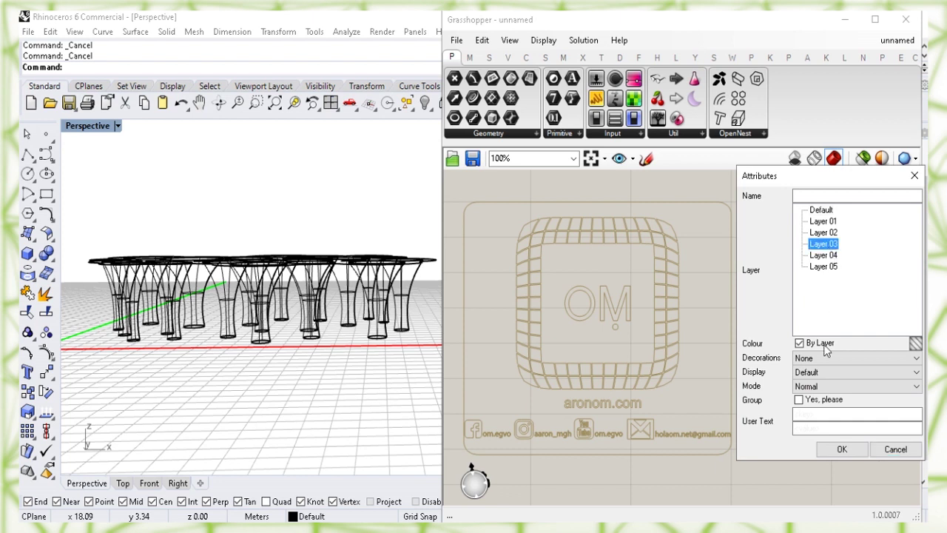
{"action": "left_click", "coordinate": [842, 449]}
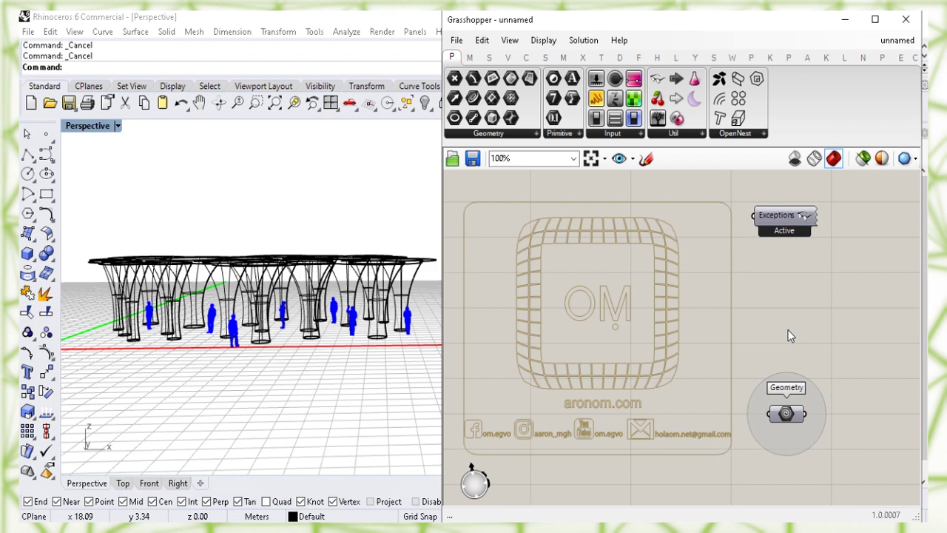
Minimise Grasshopper and, in Rhino, hide the surface isocurves of all the baked objects
{"action": "left_click", "coordinate": [845, 20]}
{"action": "right_click_drag", "start_coordinate": [441, 293], "coordinate": [592, 395]}
{"action": "left_click_drag", "start_coordinate": [565, 406], "coordinate": [196, 224]}
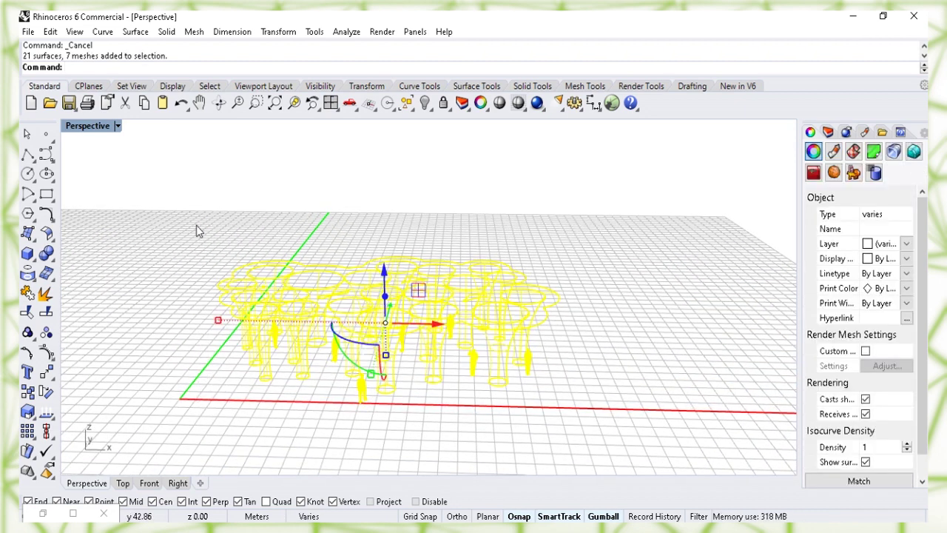
{"action": "left_click", "coordinate": [866, 461]}
{"action": "left_click", "coordinate": [535, 441]}
Switch the Perspective viewport's display mode to Shaded
{"action": "right_click_drag", "start_coordinate": [535, 442], "coordinate": [384, 194]}
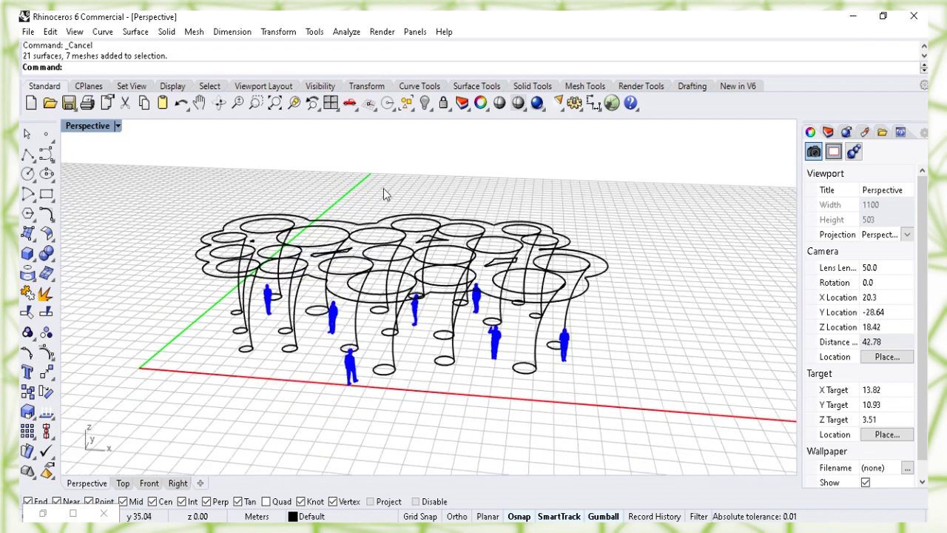
{"action": "left_click", "coordinate": [119, 128]}
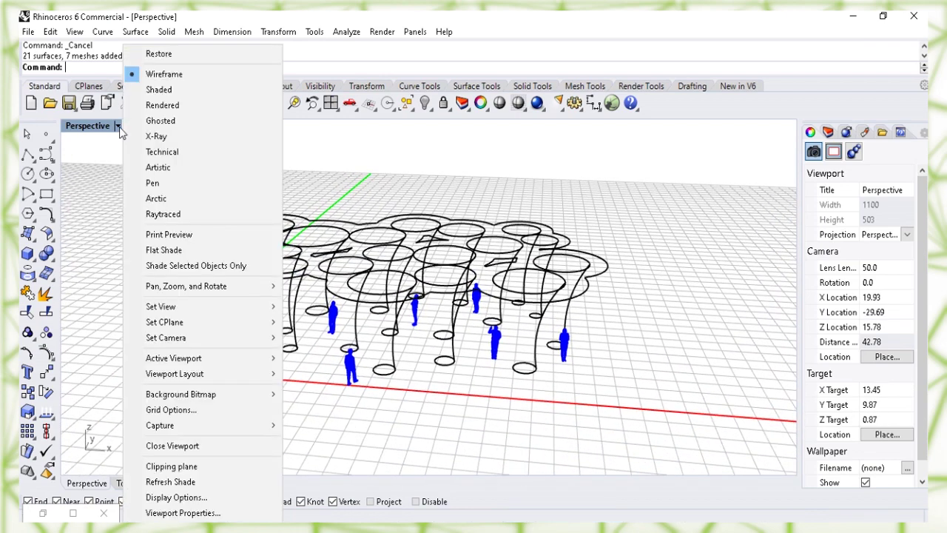
{"action": "left_click", "coordinate": [158, 90]}
Thicken the roof surface into a solid with OffsetSrf, using a distance of 0.075, round corners and the input deleted
{"action": "right_click_drag", "start_coordinate": [266, 169], "coordinate": [328, 402]}
{"action": "left_click", "coordinate": [227, 266]}
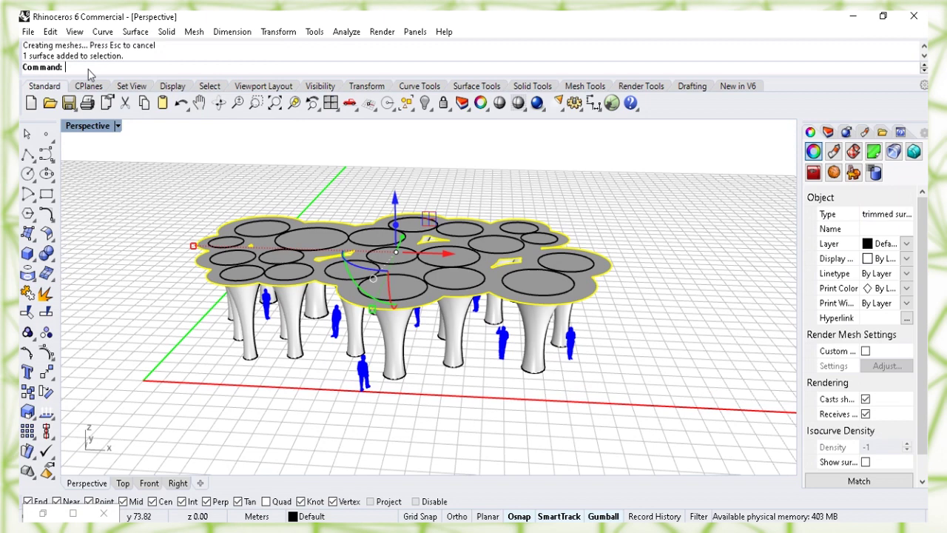
{"action": "type", "text": "ffsetSrf"}
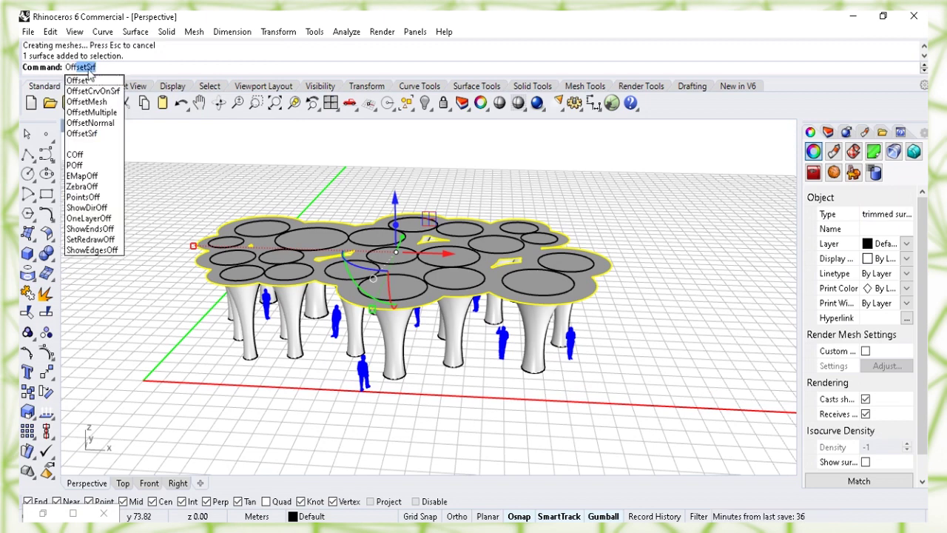
{"action": "left_click", "coordinate": [102, 135]}
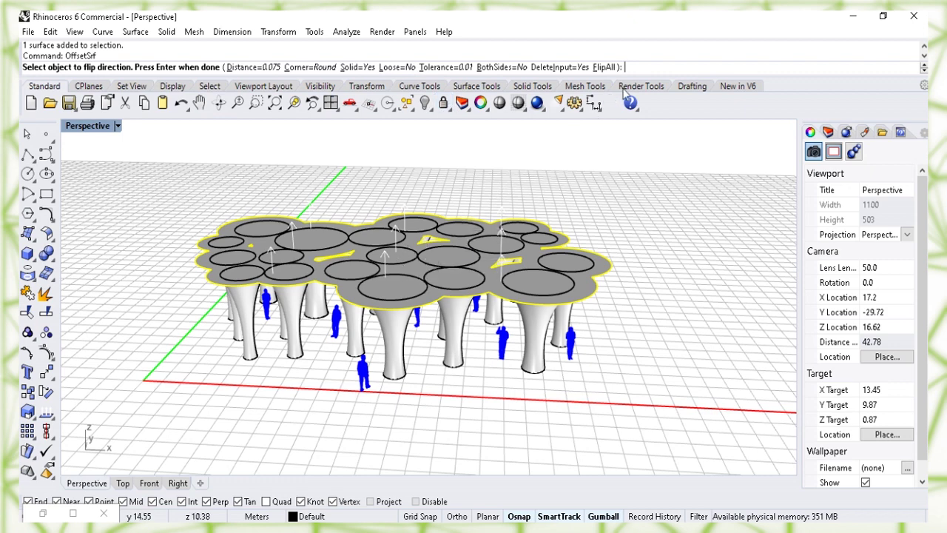
{"action": "right_click", "coordinate": [638, 71]}
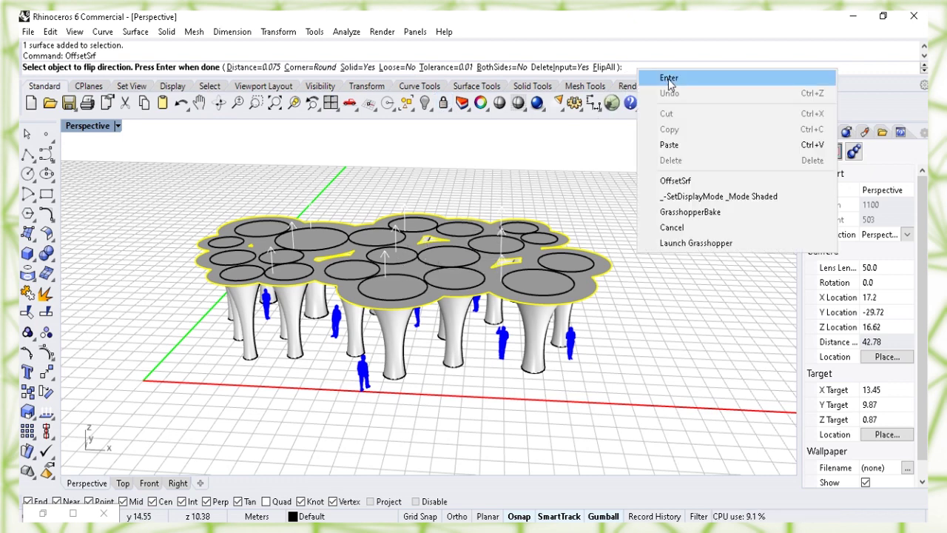
{"action": "left_click", "coordinate": [668, 78]}
{"action": "left_click", "coordinate": [643, 278]}
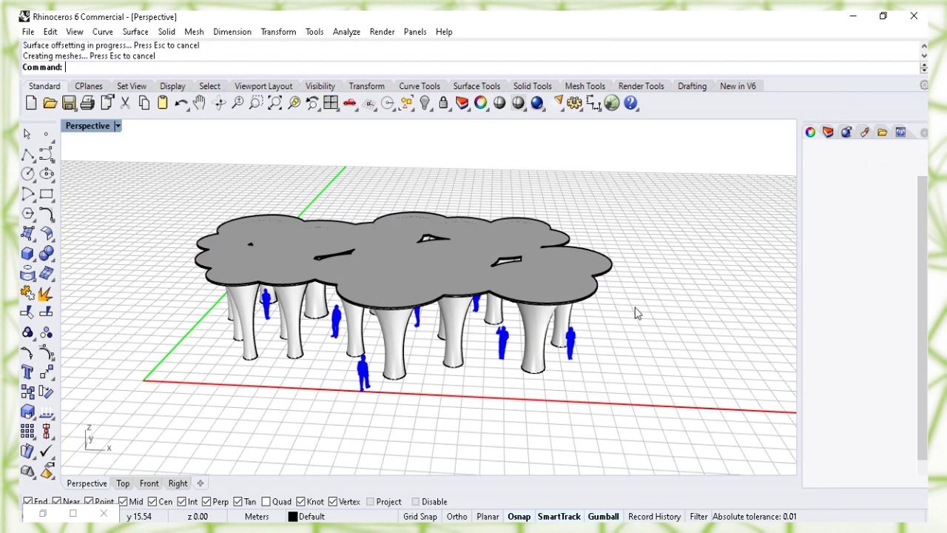
Set the Perspective viewport's display mode to Rendered, with the columns and scale figures seen from eye level
{"action": "key", "text": "Up"}
{"action": "key", "text": "Up"}
{"action": "key", "text": "Up"}
{"action": "key", "text": "Up"}
{"action": "key", "text": "Up"}
{"action": "key", "text": "Up"}
{"action": "key", "text": "Up"}
{"action": "key", "text": "Up"}
{"action": "right_click_drag", "start_coordinate": [629, 277], "coordinate": [544, 364], "text": "shift"}
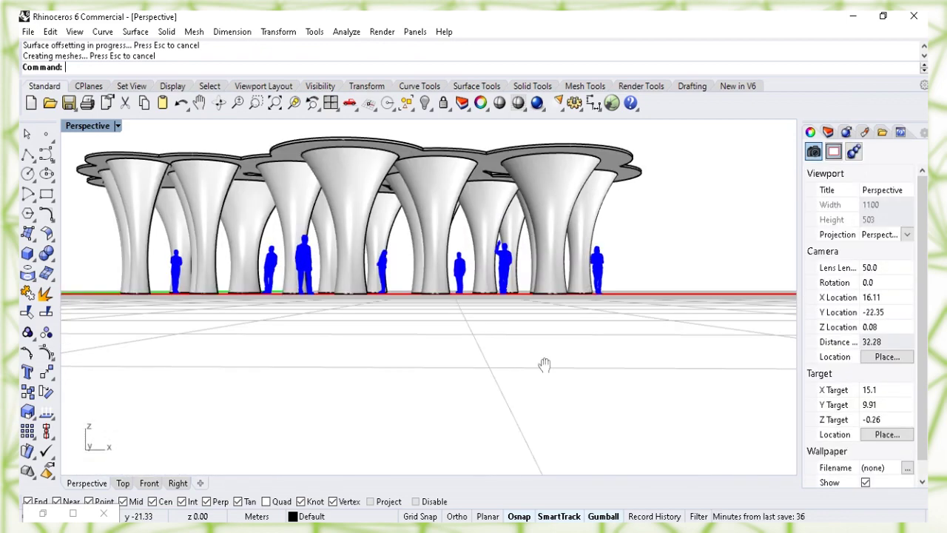
{"action": "scroll", "coordinate": [554, 369], "scroll_direction": "down", "scroll_amount": 3}
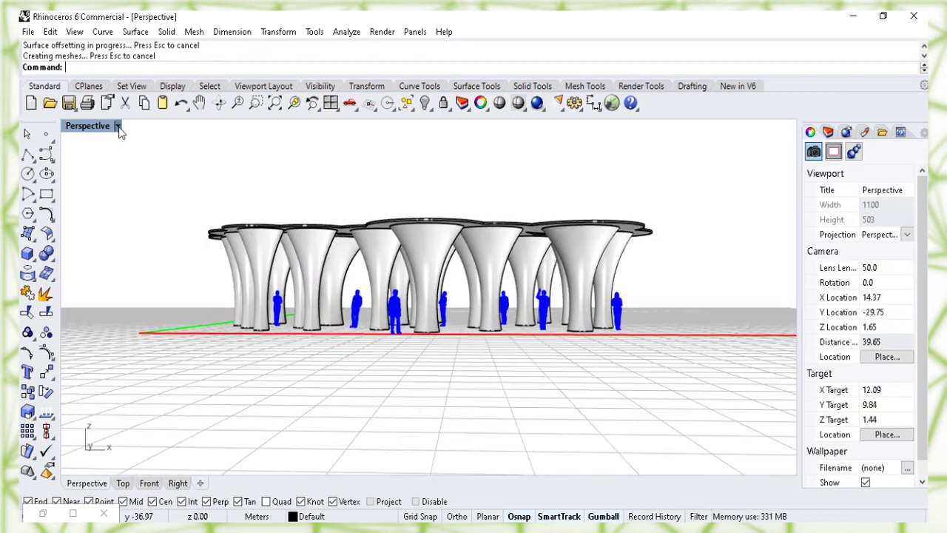
{"action": "left_click", "coordinate": [118, 127]}
{"action": "left_click", "coordinate": [178, 104]}
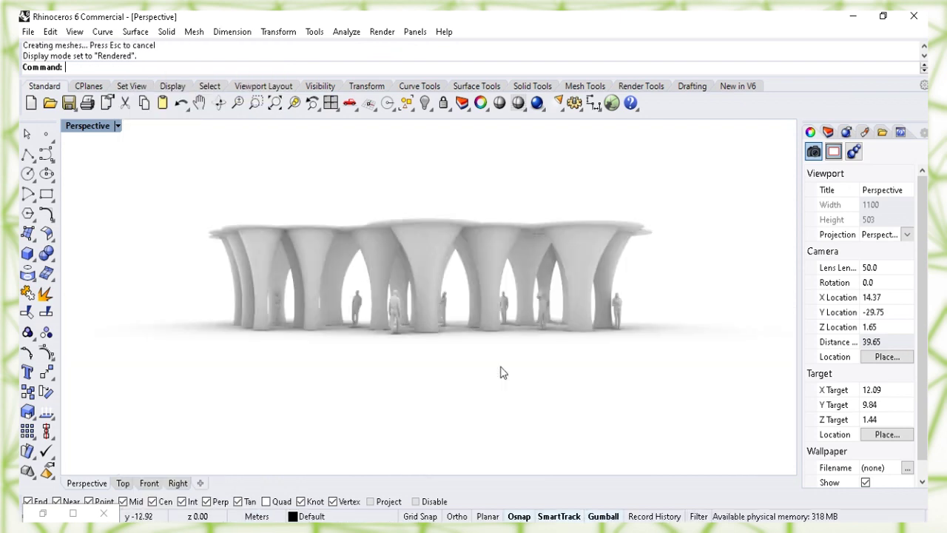
Examine the rendered columns, roof and scale figures from both sides of the pavilion at eye level
{"action": "scroll", "coordinate": [532, 361], "scroll_direction": "up", "scroll_amount": 3}
{"action": "right_click_drag", "start_coordinate": [524, 338], "coordinate": [540, 387], "text": "shift"}
{"action": "right_click_drag", "start_coordinate": [625, 406], "coordinate": [567, 406]}
{"action": "scroll", "coordinate": [566, 406], "scroll_direction": "up", "scroll_amount": 5}
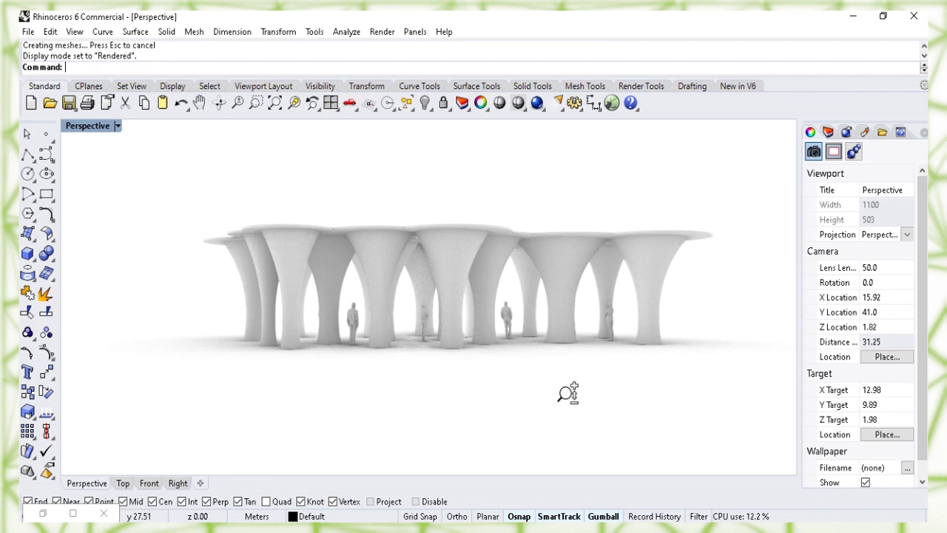
{"action": "right_click_drag", "start_coordinate": [617, 391], "coordinate": [570, 397]}
{"action": "right_click_drag", "start_coordinate": [557, 397], "coordinate": [281, 391]}
{"action": "right_click_drag", "start_coordinate": [632, 393], "coordinate": [579, 407]}
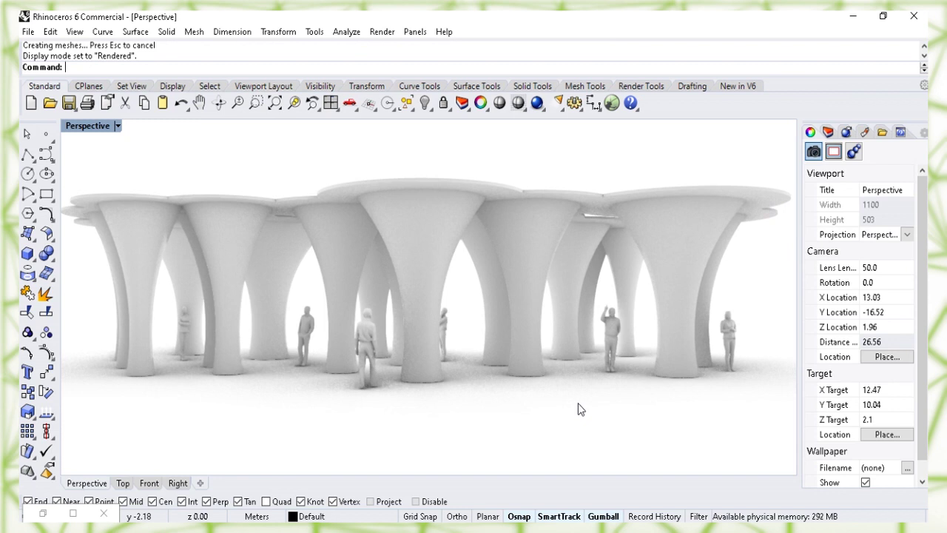